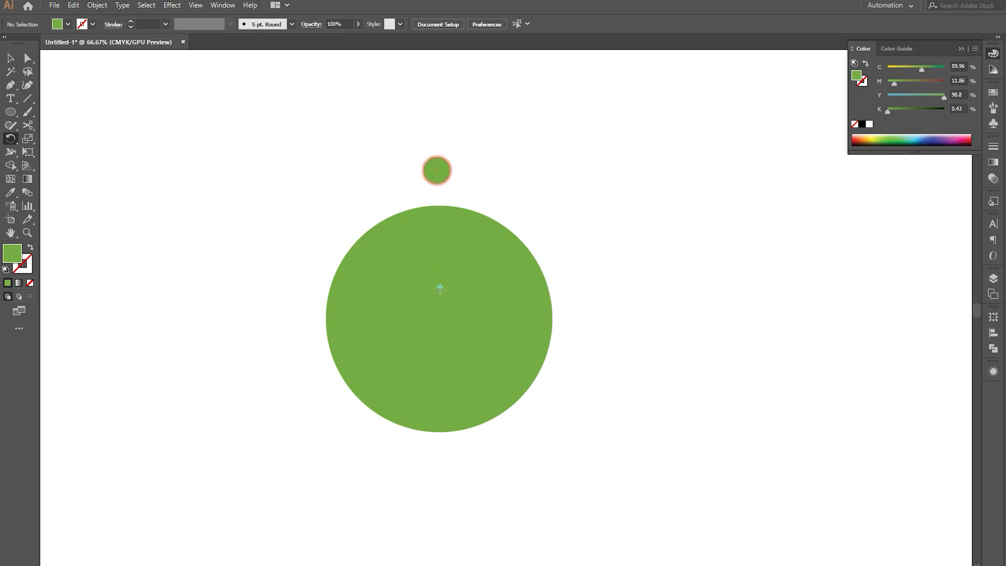
- Show the rulers and place a horizontal guide through the centre of the large green circle
click(440, 318)
key(ctrl+r)
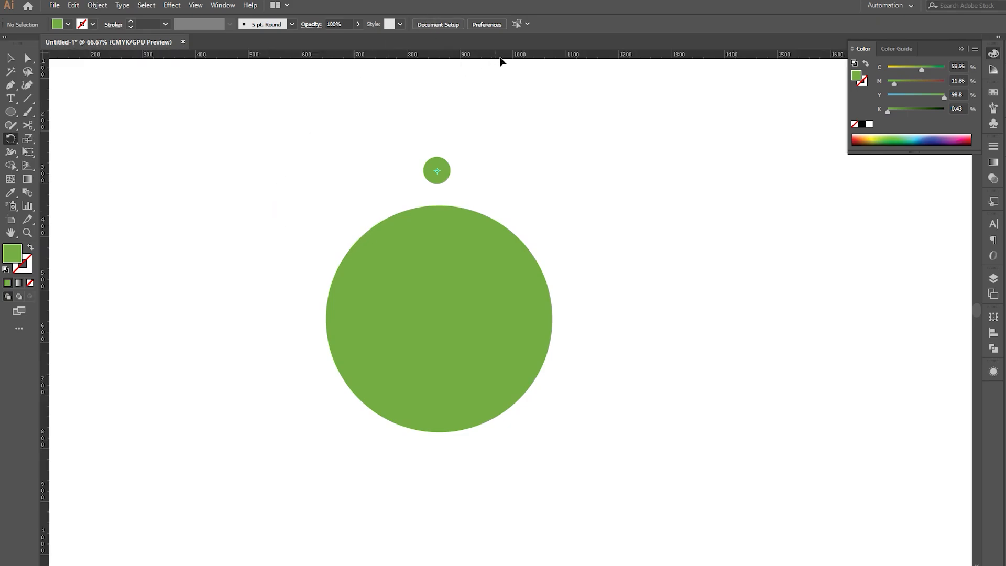
drag(509, 58, 517, 318)
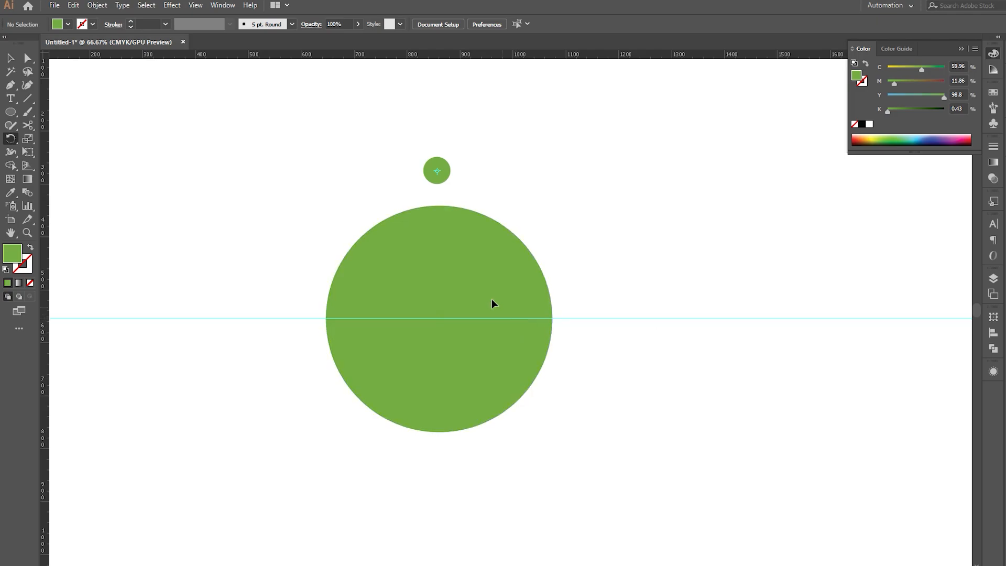
click(419, 264)
key(v)
click(438, 265)
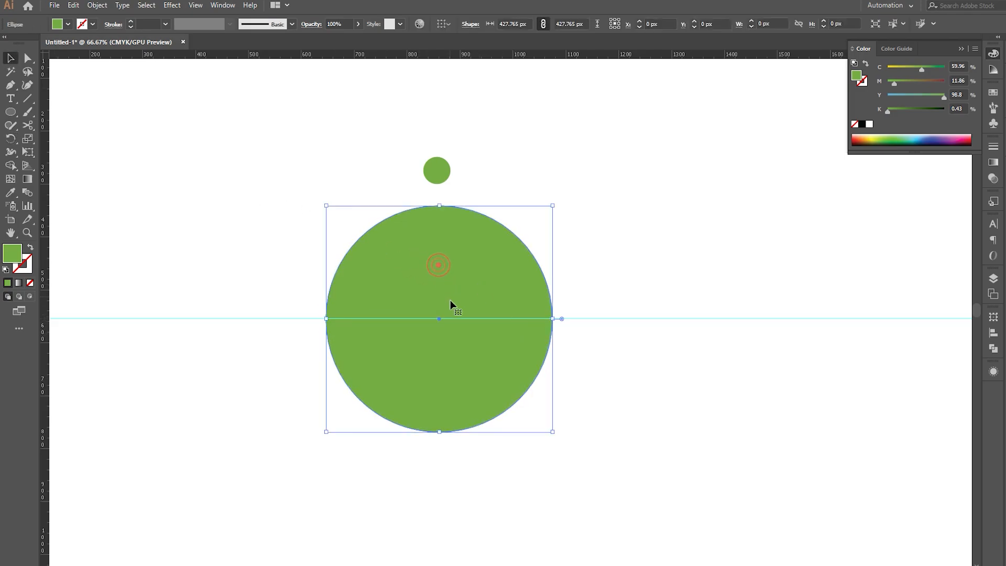
click(612, 317)
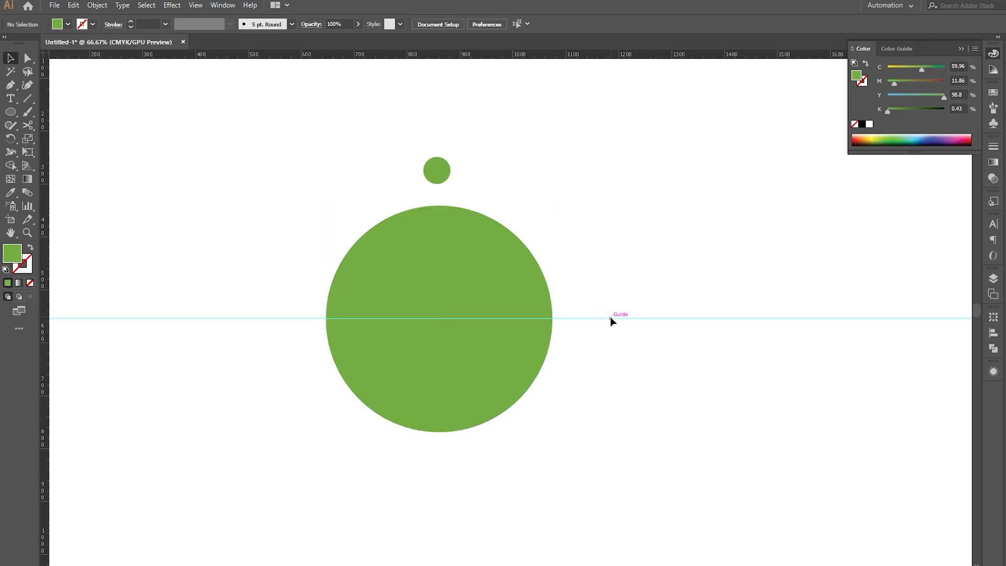
- Unlock the guides and delete the horizontal guide crossing the large circle
click(611, 316)
right_click(610, 317)
click(639, 418)
click(591, 316)
key(Delete)
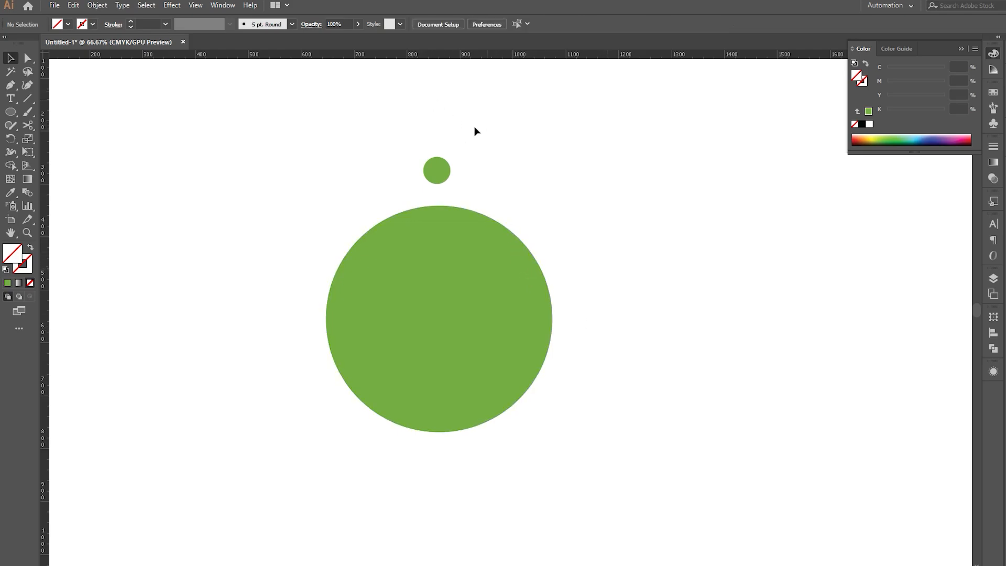
- Place a horizontal and a vertical guide that cross at the large circle's centre
click(446, 236)
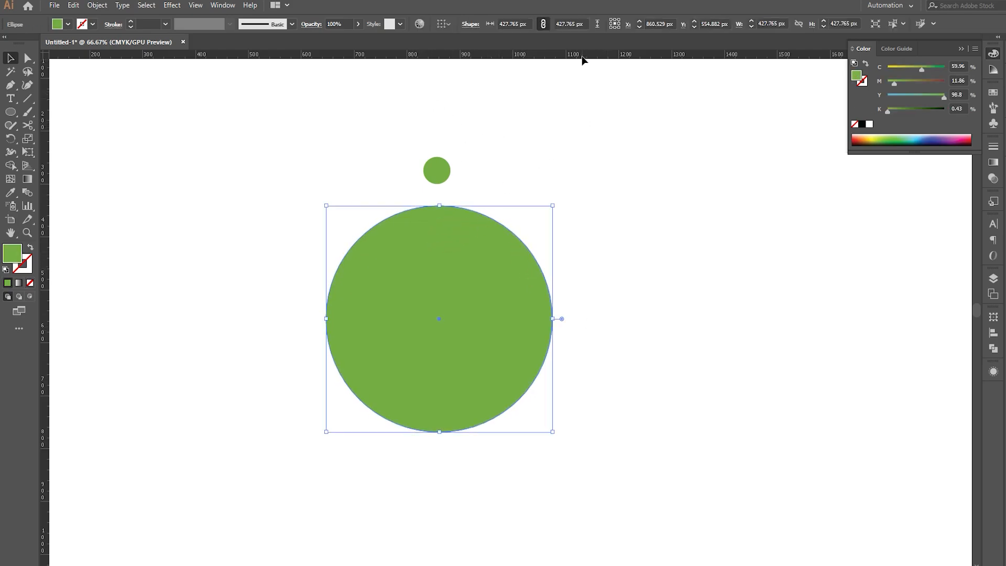
drag(582, 57, 599, 319)
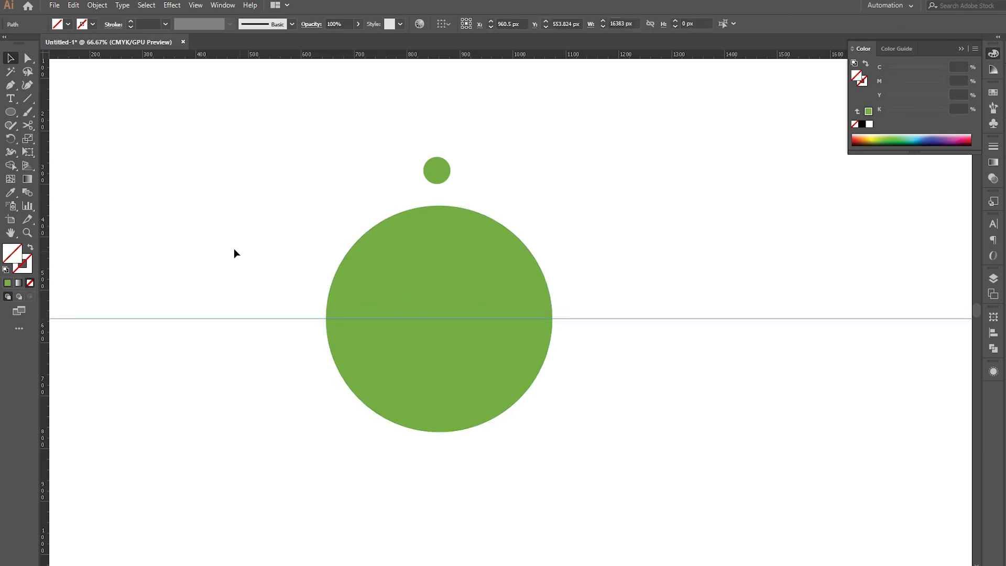
drag(47, 253, 436, 362)
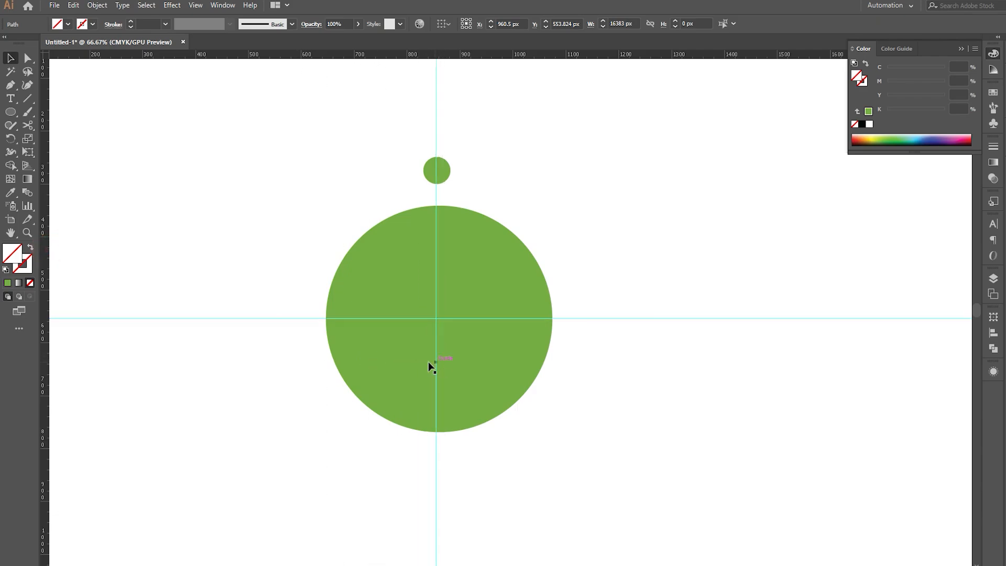
click(391, 357)
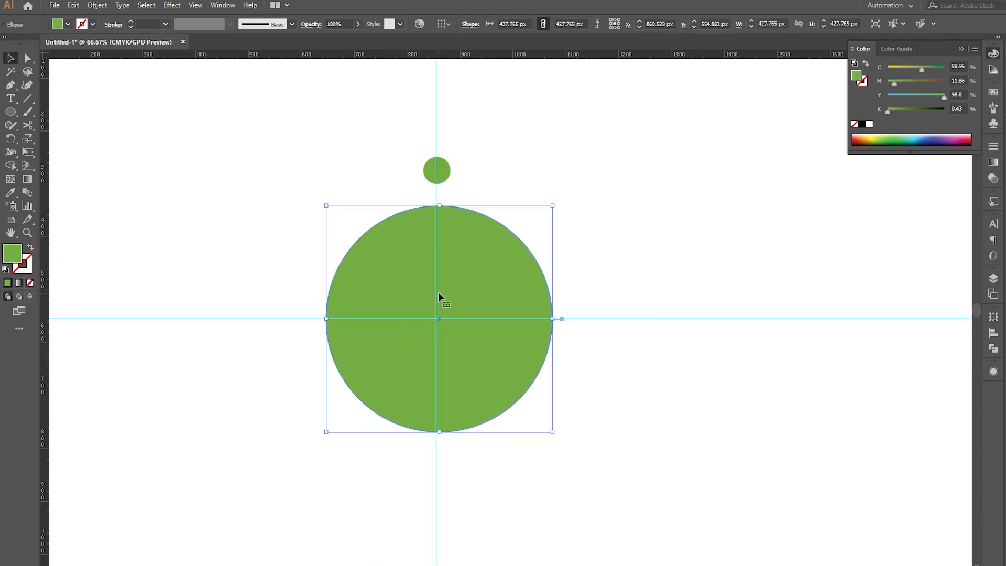
drag(436, 292, 438, 293)
click(207, 190)
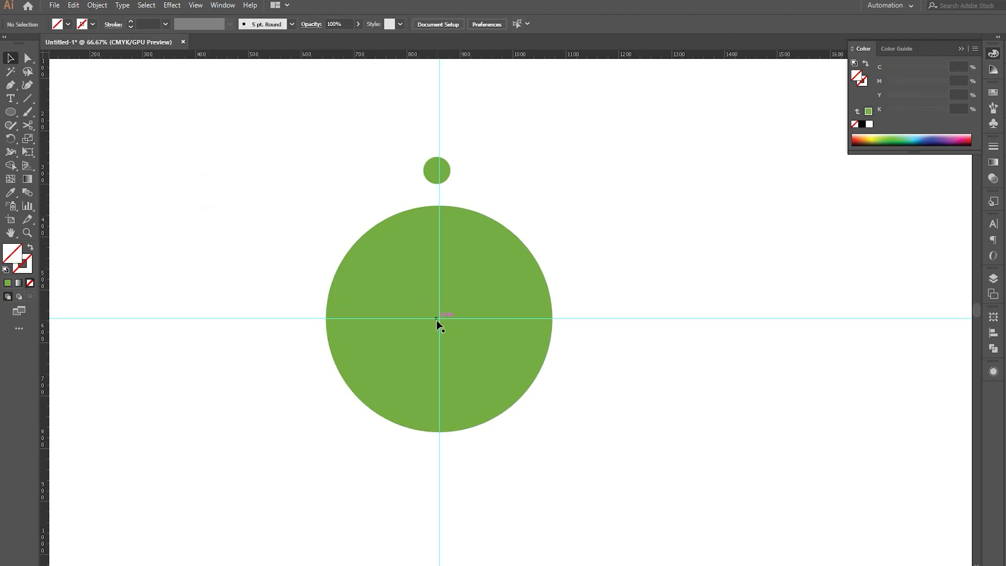
- Delete the vertical and horizontal guides crossing the large circle
scroll(439, 317, up, 4)
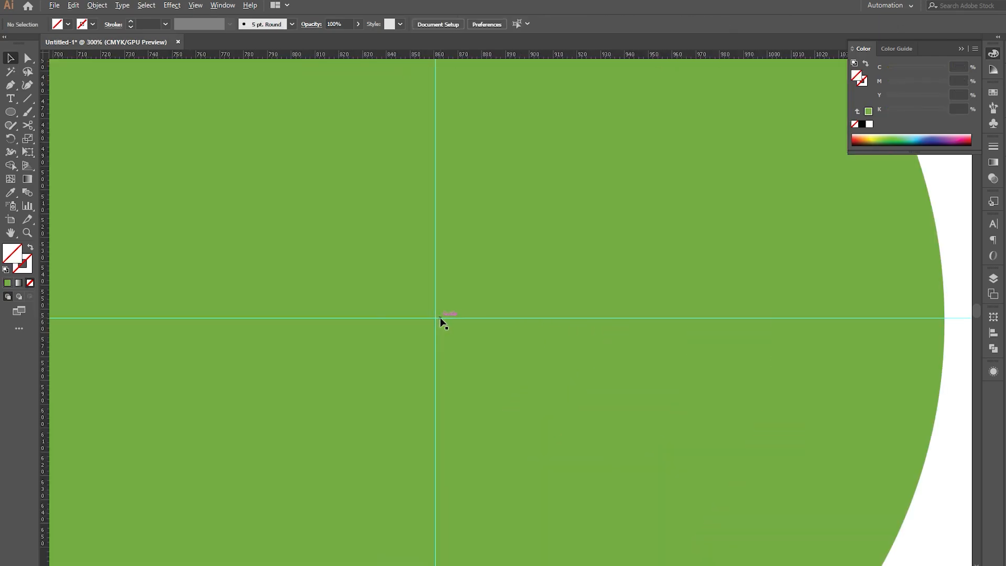
scroll(436, 317, down, 6)
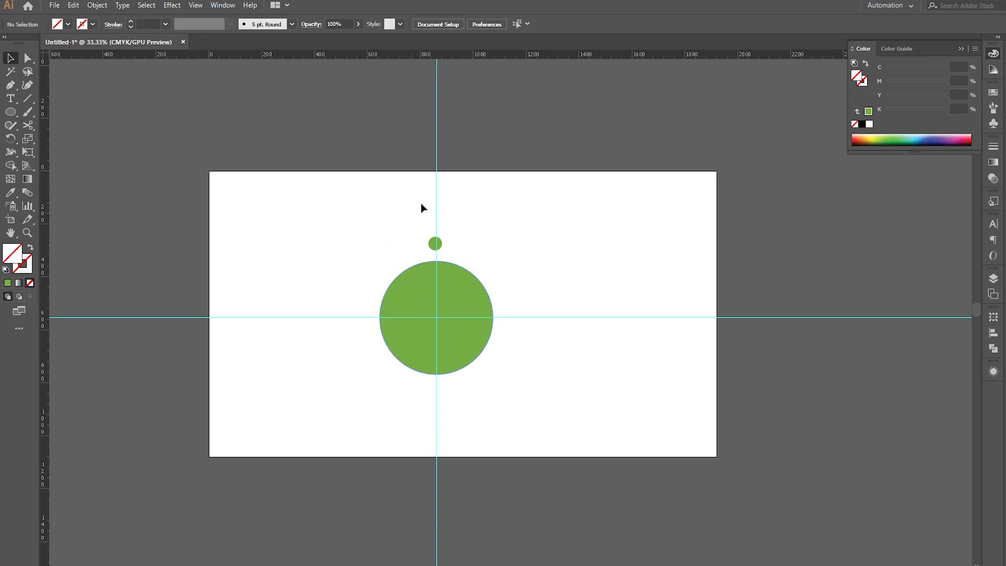
drag(413, 180, 463, 213)
key(Delete)
drag(550, 263, 559, 322)
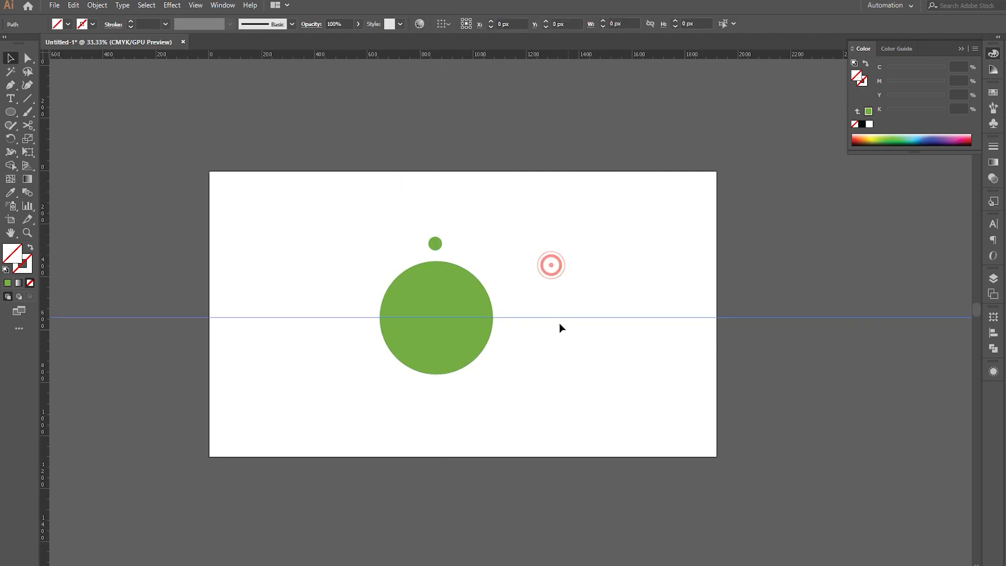
key(Delete)
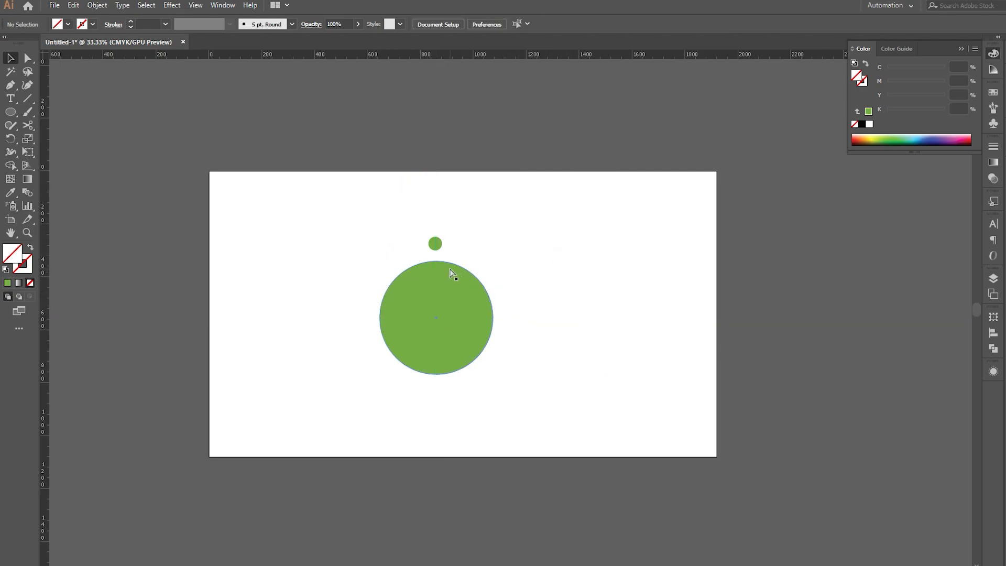
- Draw a small circle about 51 px across above the large green circle and select it
scroll(451, 273, up, 2)
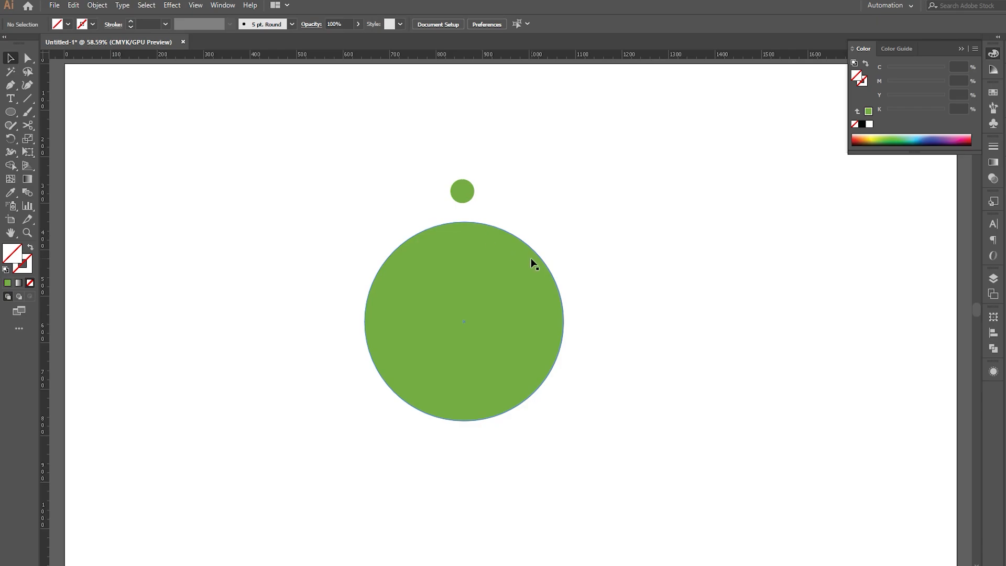
scroll(533, 262, up, 1)
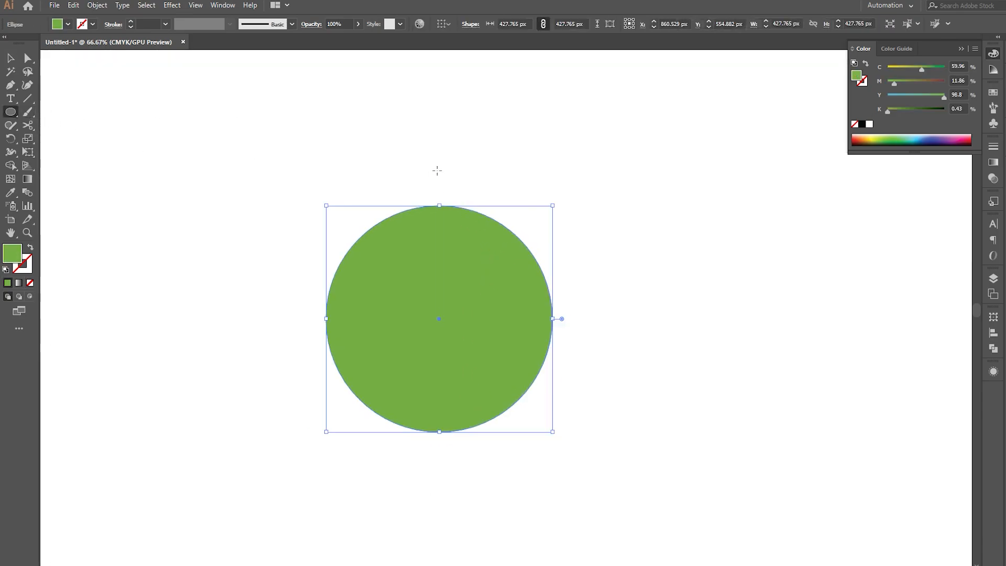
drag(436, 170, 450, 184)
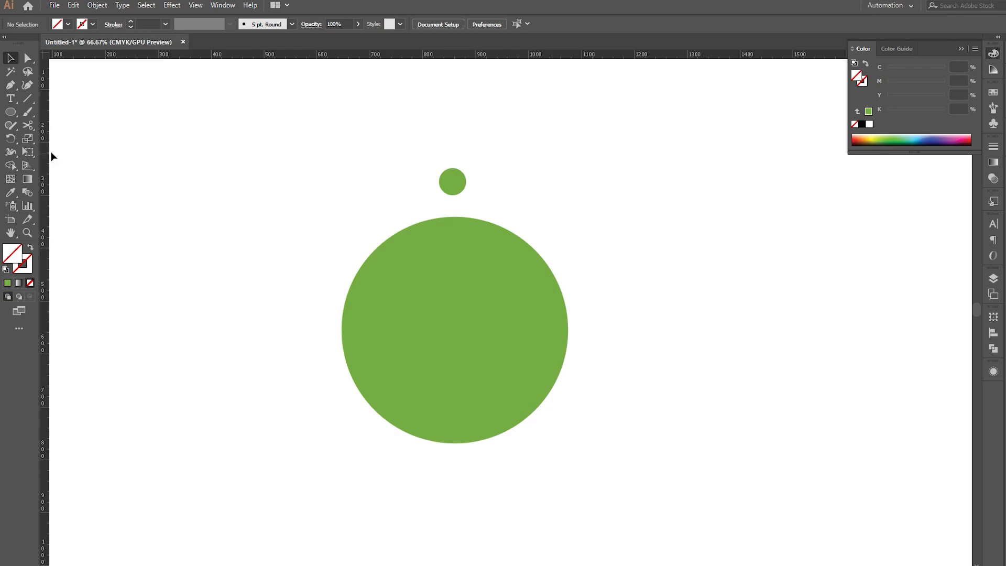
click(454, 183)
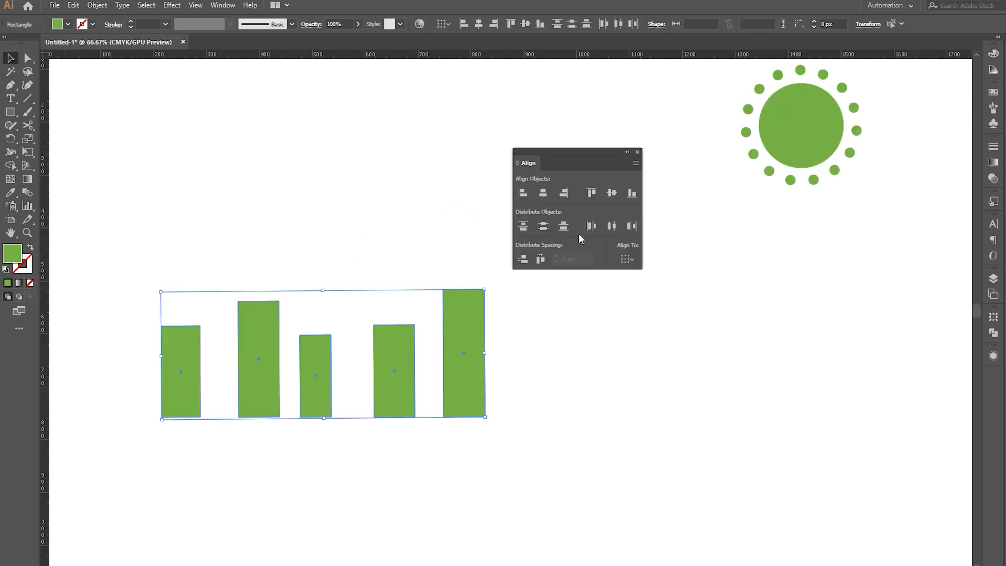
click(370, 224)
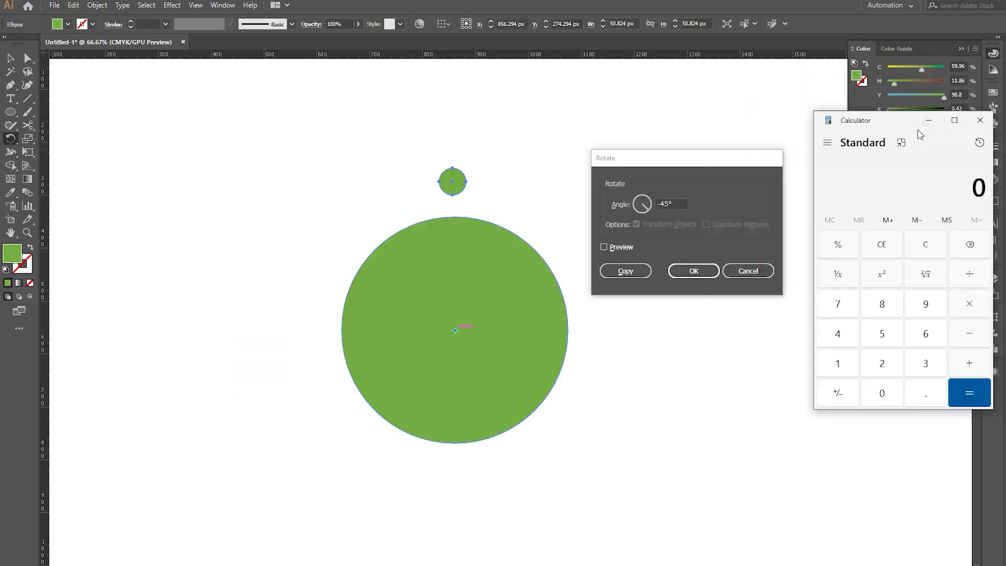
- In Calculator, divide 360 by 15 to find the rotation angle, and minimise the calculator
drag(911, 138, 900, 212)
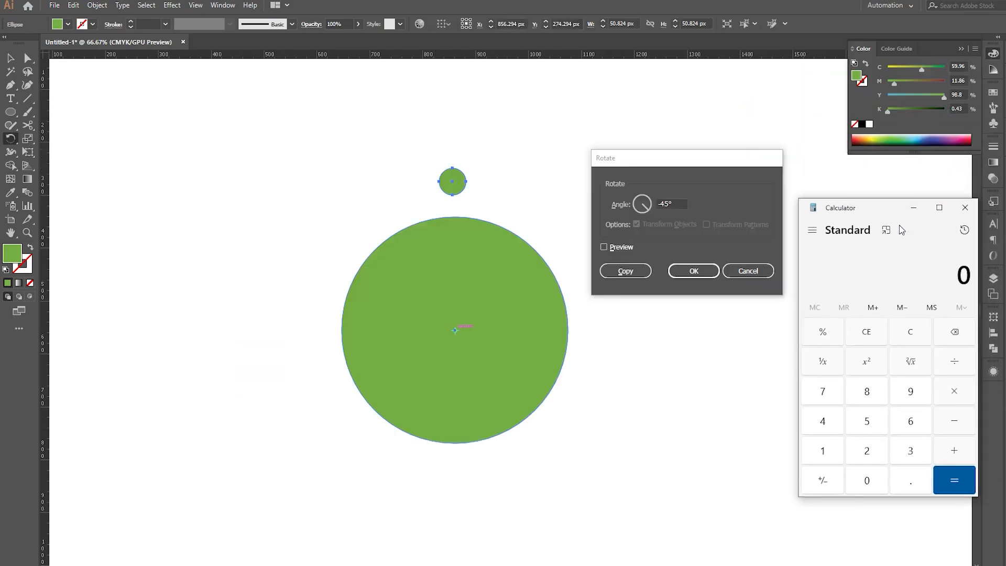
click(910, 451)
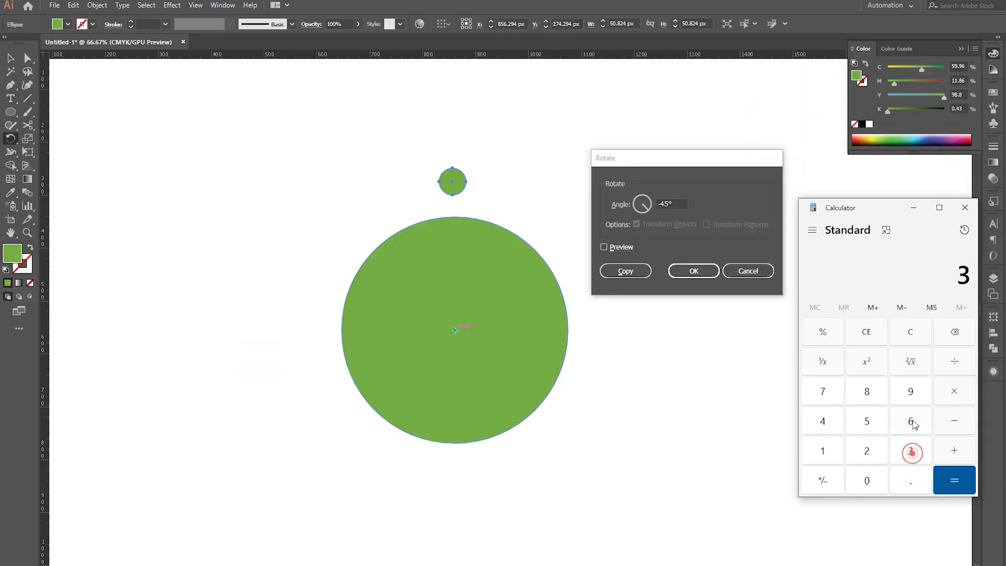
click(910, 420)
click(867, 480)
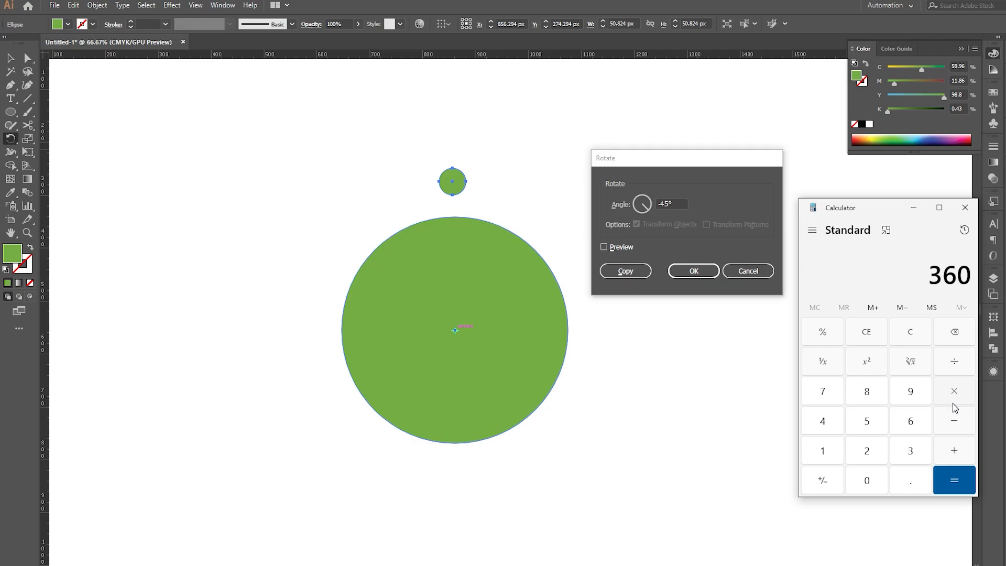
click(955, 361)
click(823, 450)
click(878, 421)
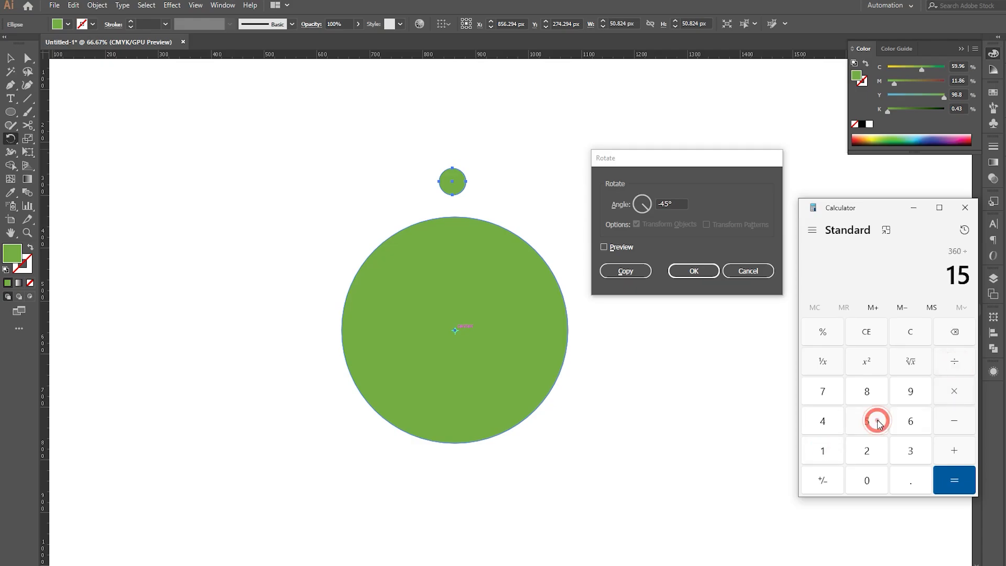
click(943, 480)
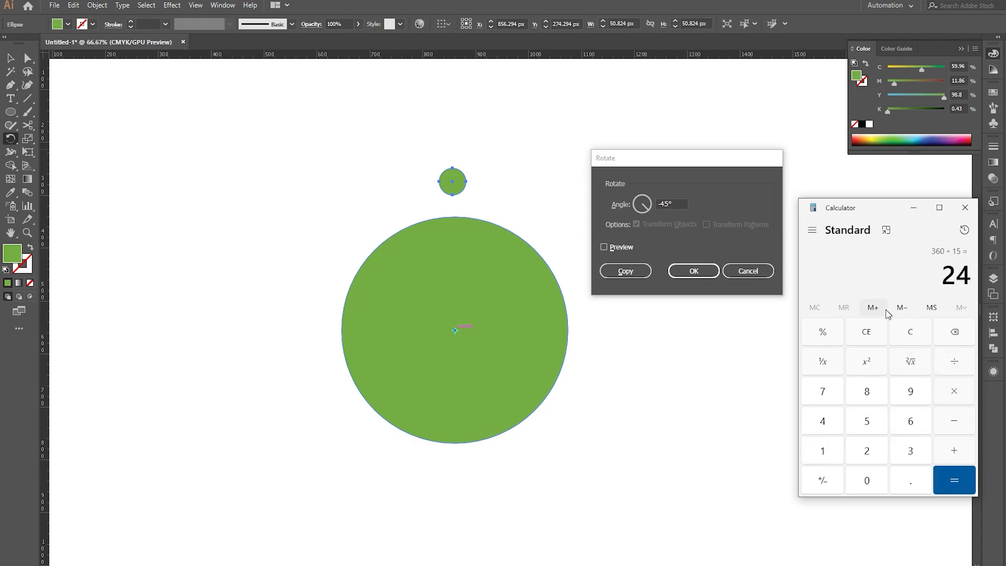
click(914, 207)
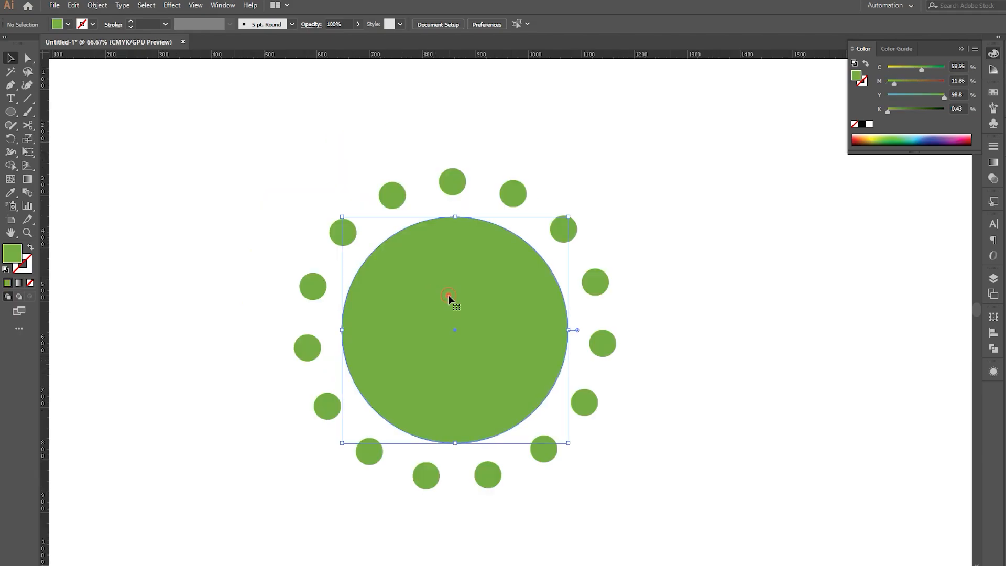
- Select the large green circle together with the ring of small circles around it
click(287, 168)
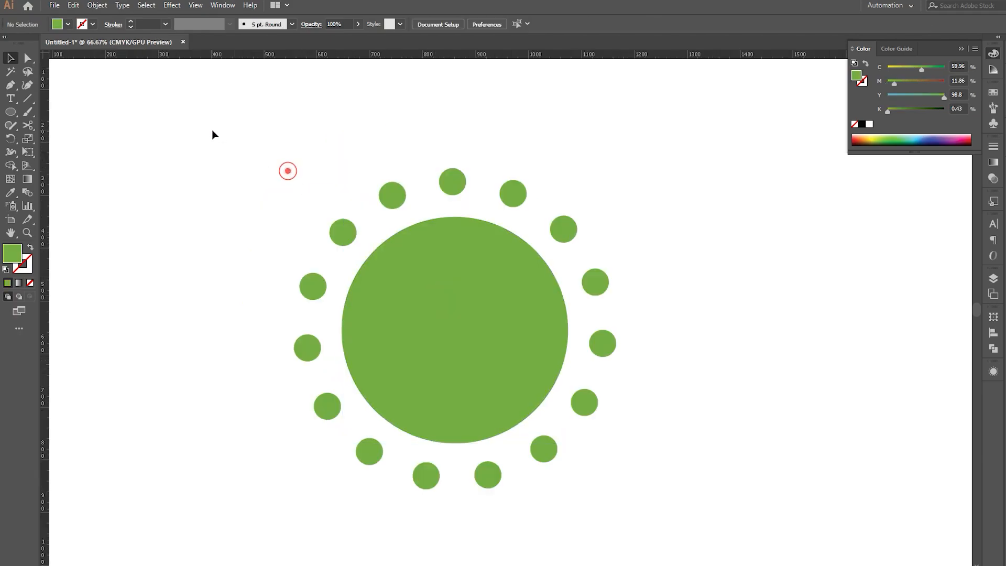
drag(212, 130, 618, 472)
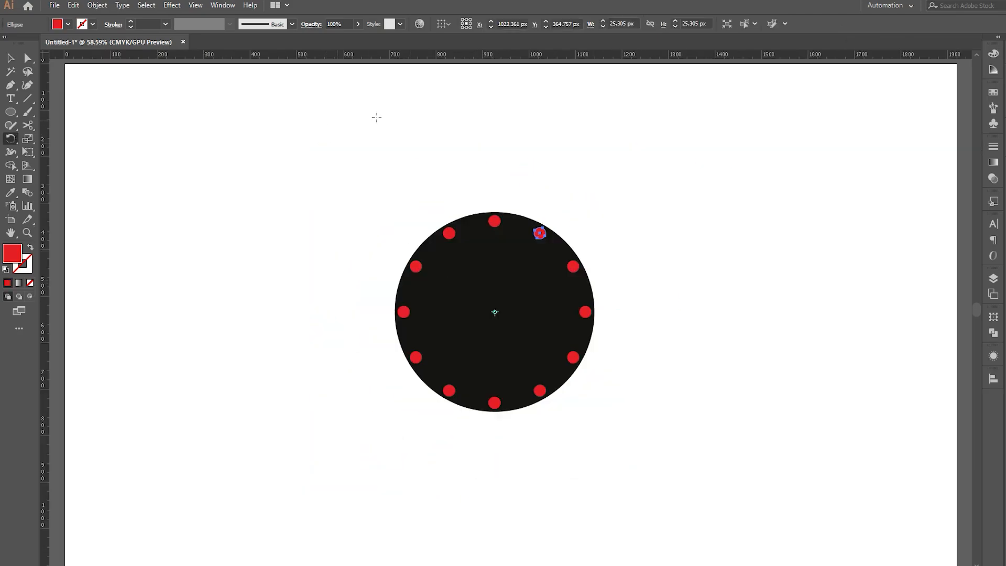
click(540, 234)
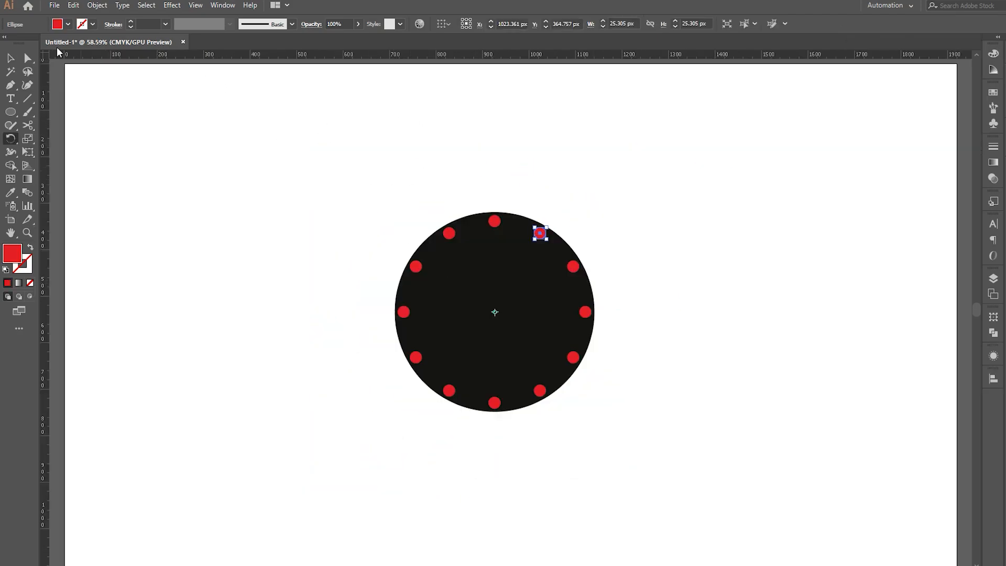
click(12, 61)
click(233, 138)
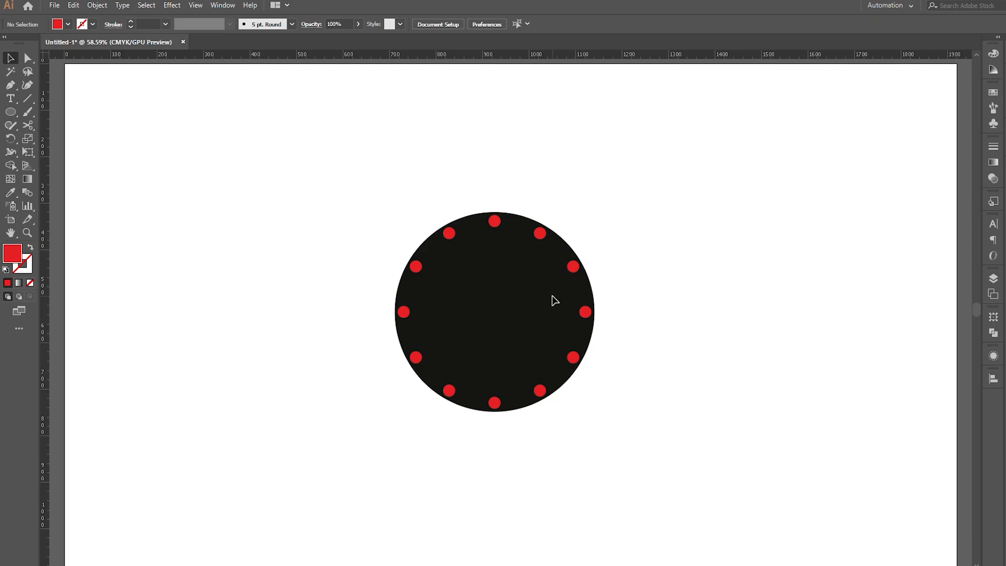
key(alt+Tab)
key(alt+Tab)
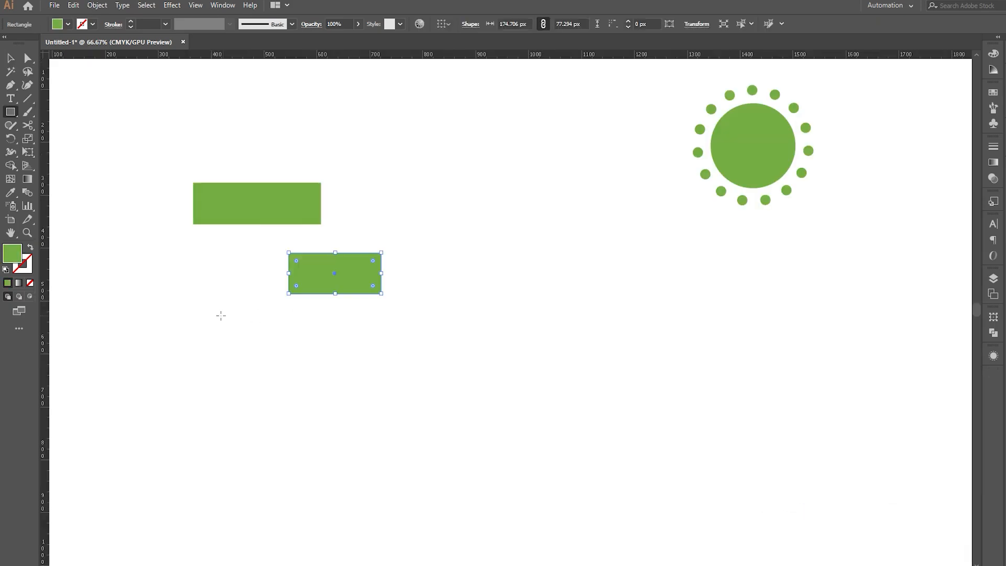
- Draw three more green rectangles of different widths, staggered below the existing two
mouse_move(211, 336)
mouse_down()
mouse_move(292, 364)
mouse_move(300, 416)
mouse_move(404, 429)
mouse_up()
mouse_move(120, 432)
mouse_down()
mouse_move(202, 482)
mouse_move(212, 471)
mouse_move(190, 492)
mouse_up()
- Select all five green rectangles and open the Align options beside them
click(11, 58)
drag(122, 185, 433, 515)
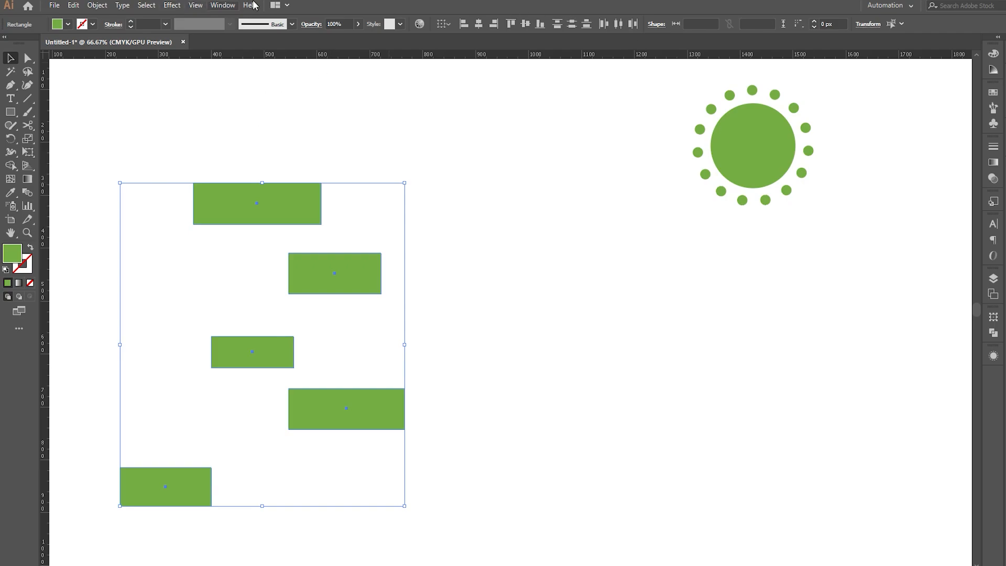
click(223, 5)
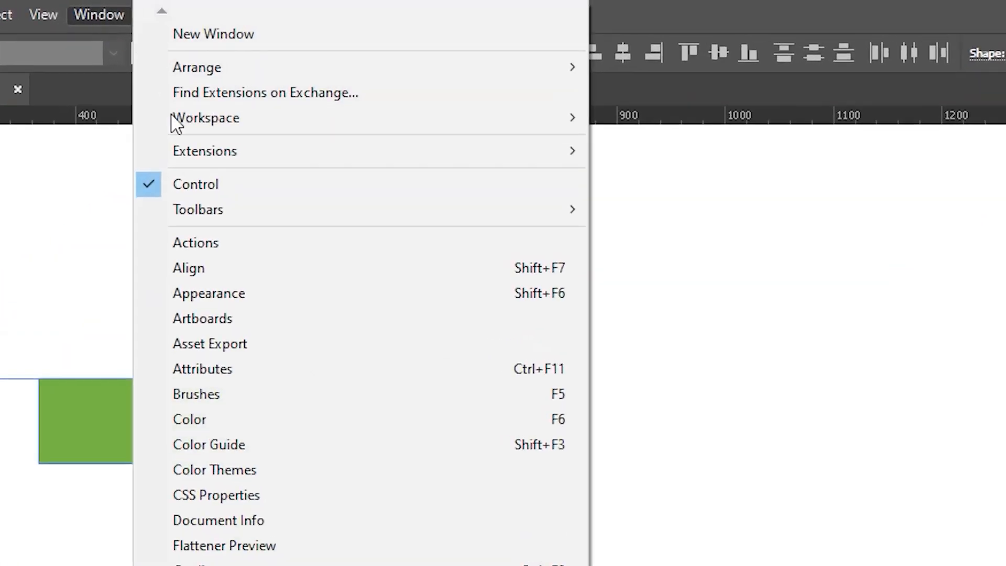
click(153, 266)
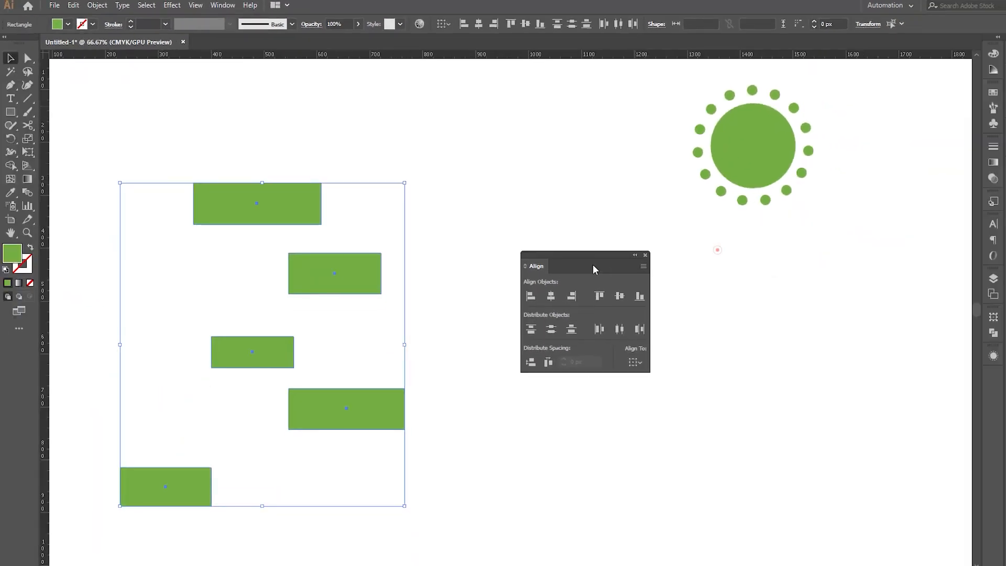
drag(593, 264, 554, 208)
- Bring the white centre circle in front of the watch hands and move the orange second hand back over the pivot
click(584, 270)
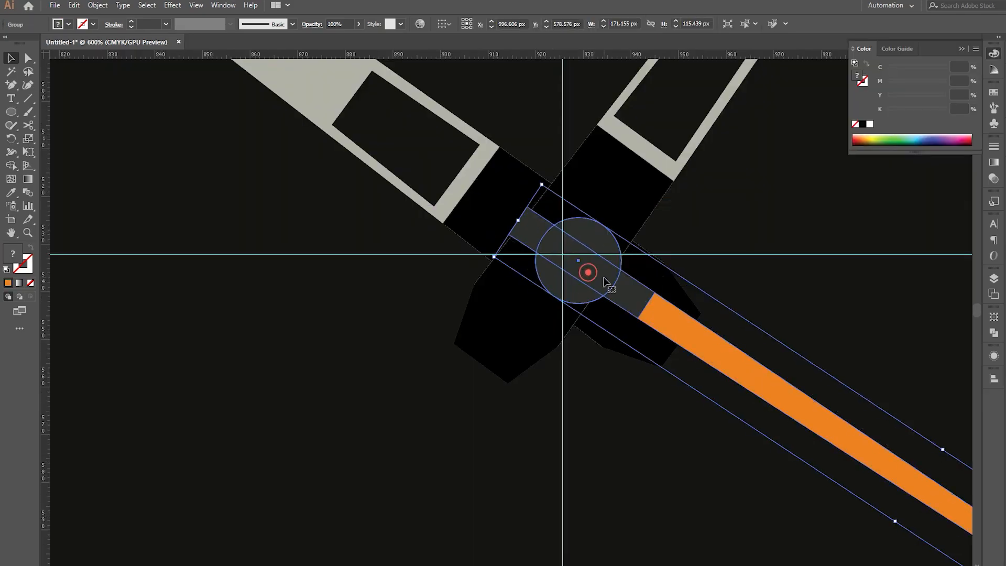
right_click(553, 265)
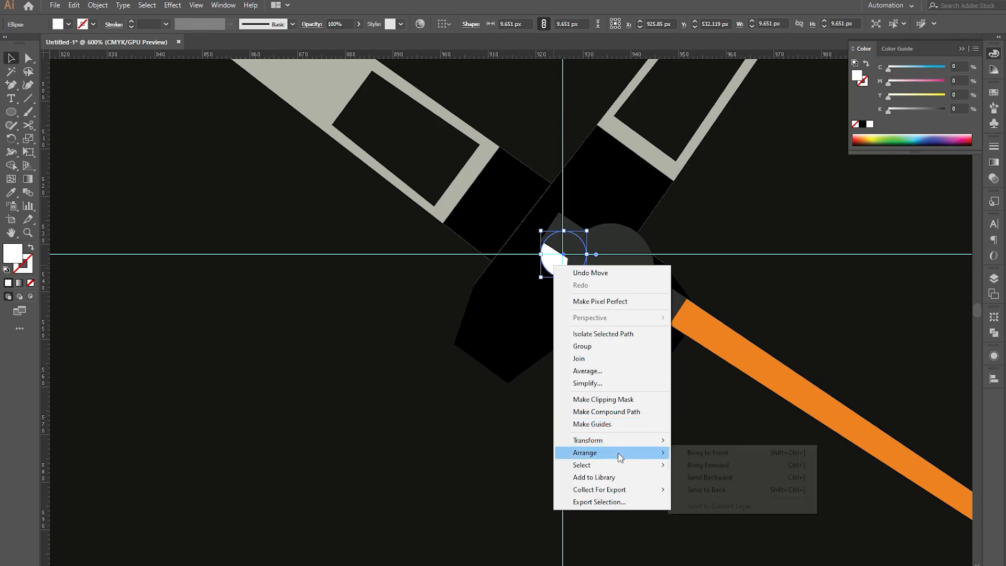
click(686, 452)
drag(736, 347, 706, 339)
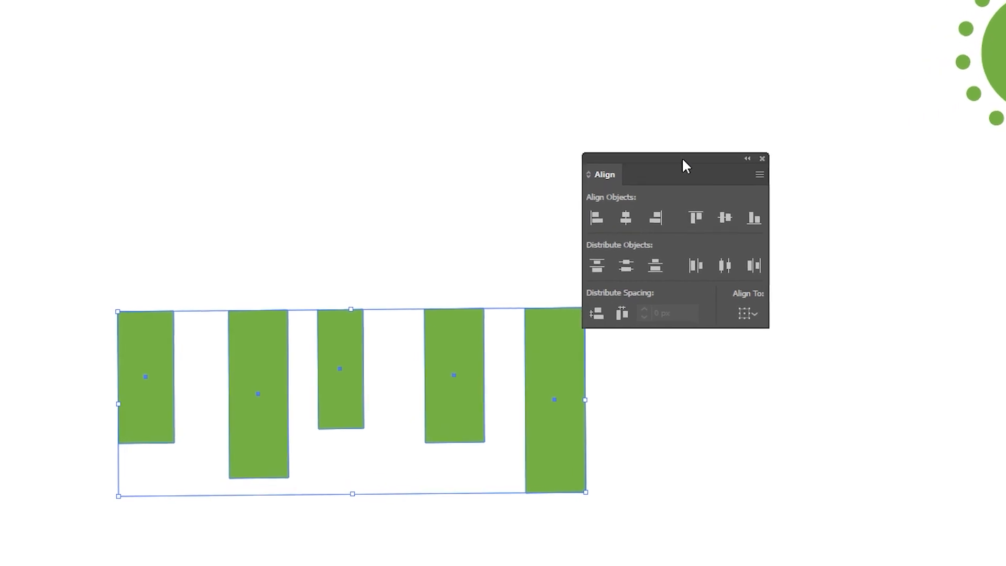
- Align the five upright green rectangles by their top edges, by their vertical centres, and finally by their bottom edges
click(801, 131)
click(836, 131)
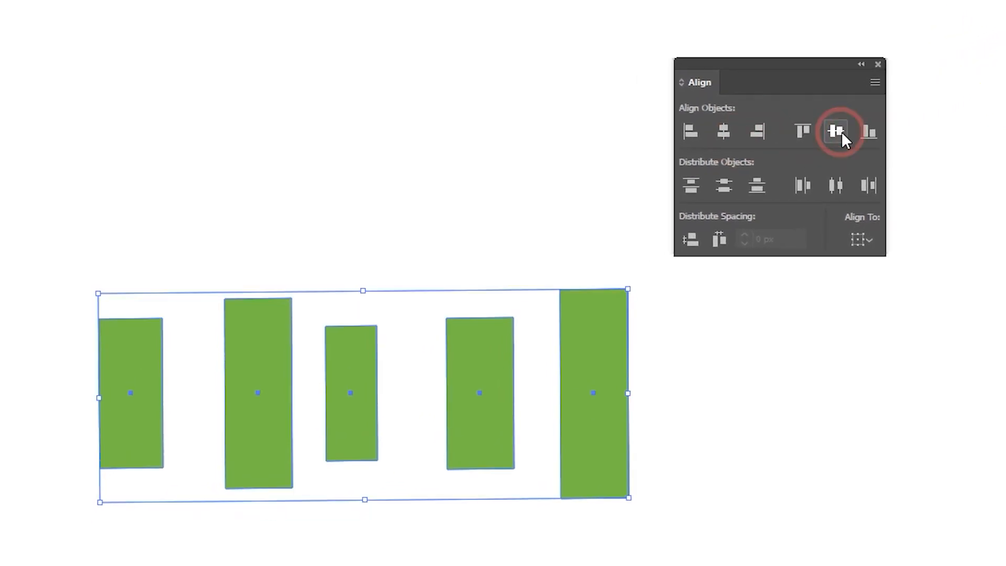
click(869, 131)
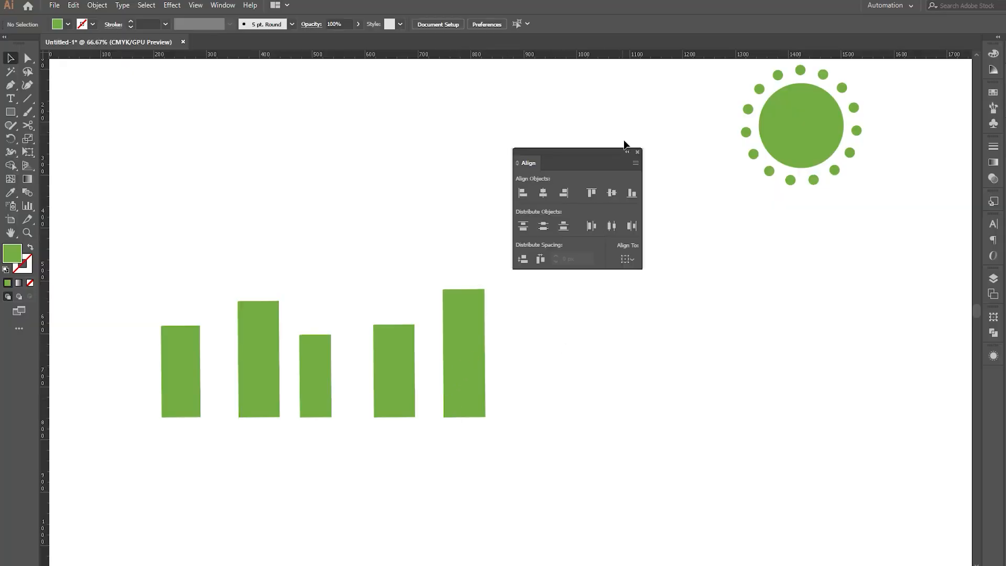
- Move the Align panel aside and delete the five rectangles, the large green circle and its ring of small circles
drag(593, 151, 882, 318)
drag(568, 206, 158, 443)
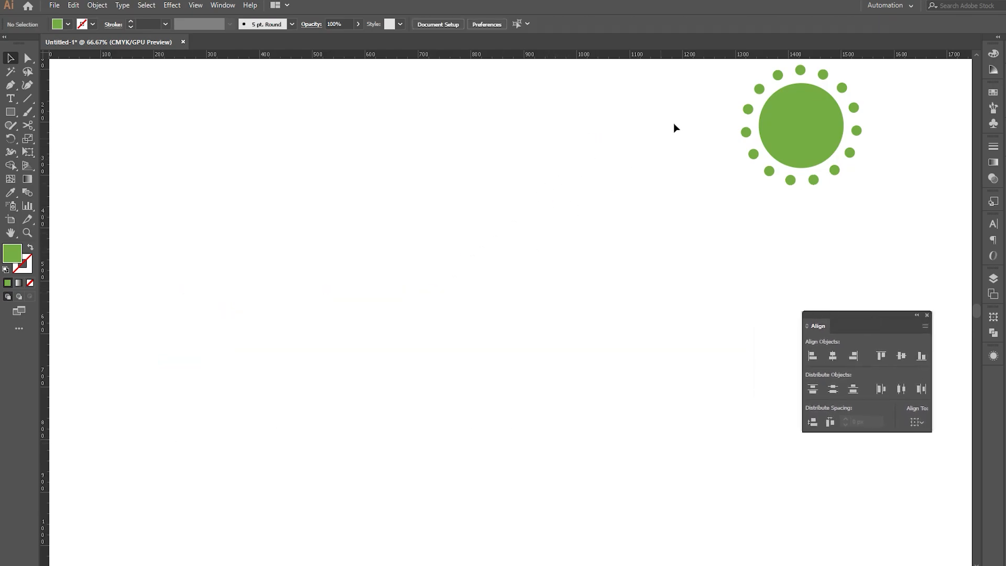
drag(678, 95, 876, 181)
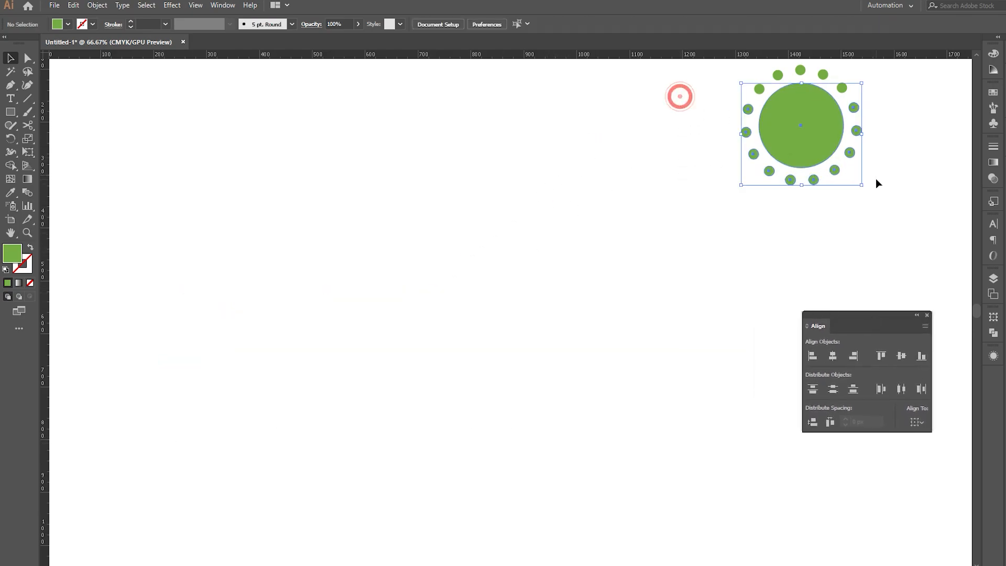
key(Delete)
mouse_move(879, 93)
mouse_down()
mouse_move(599, 113)
mouse_move(624, 43)
mouse_move(625, 64)
mouse_up()
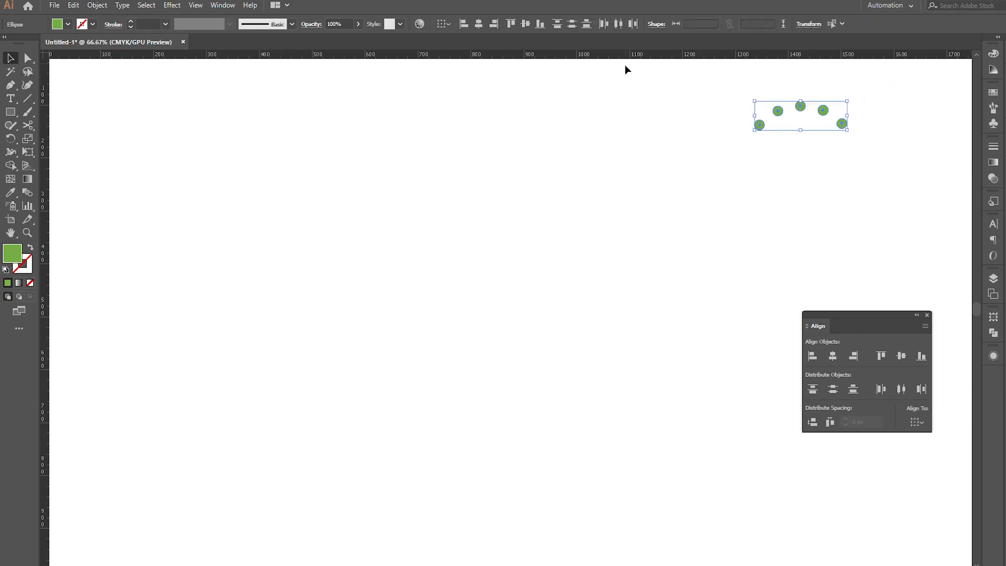
key(Delete)
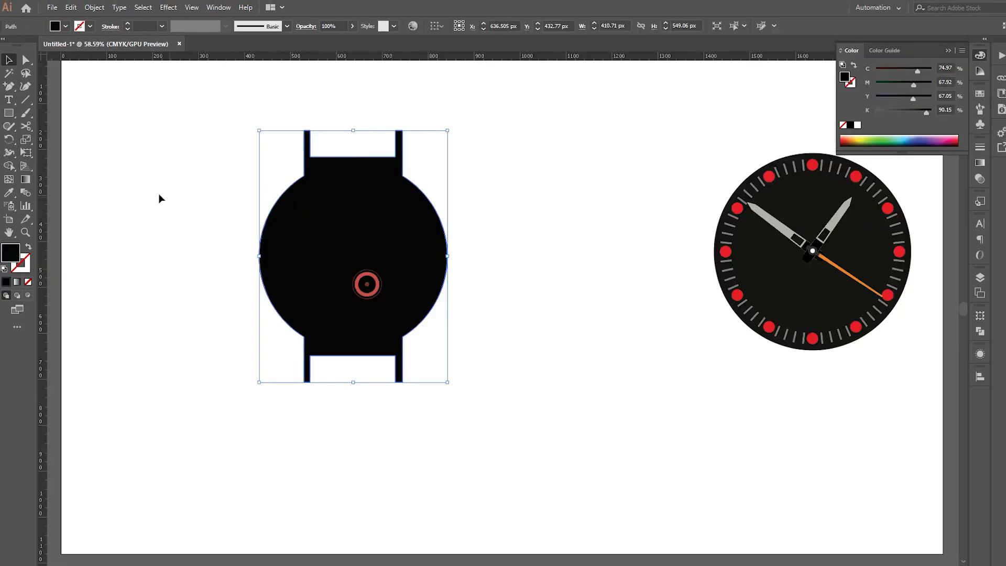
- Round all corners of the black watch case shape with a radius of about 6.62 px
click(25, 59)
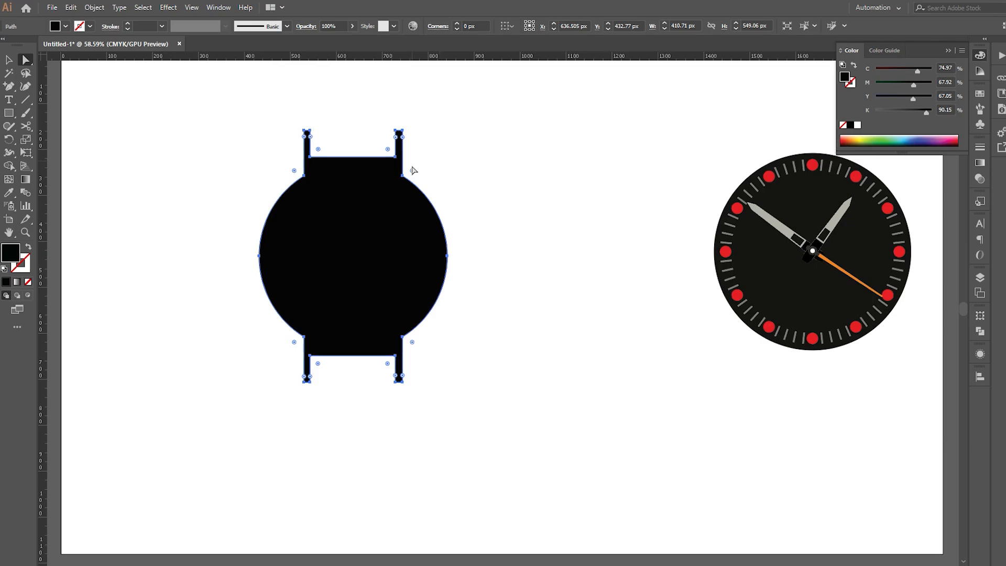
mouse_move(412, 171)
mouse_down()
mouse_move(446, 163)
mouse_move(409, 168)
mouse_up()
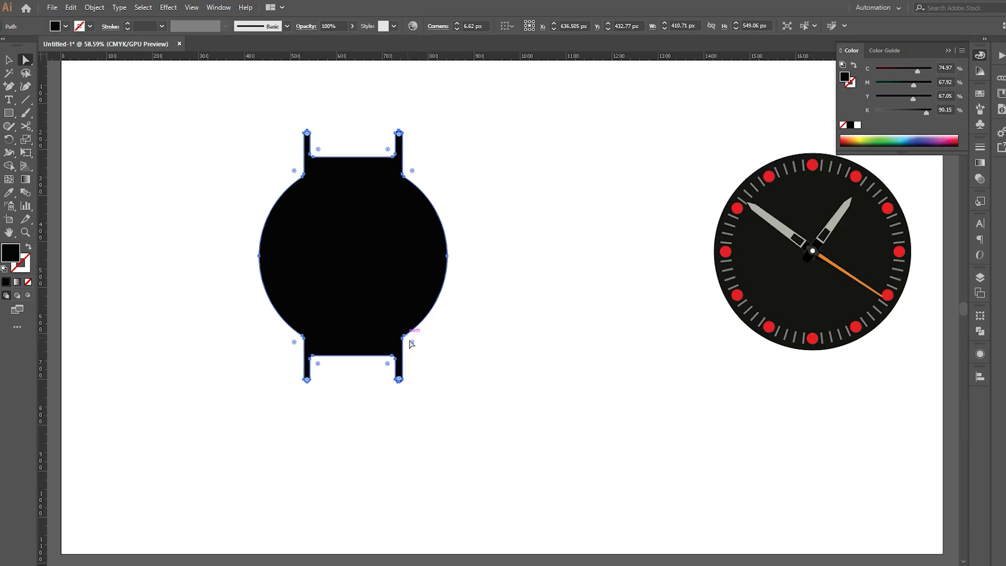
mouse_move(412, 342)
mouse_down()
mouse_move(431, 354)
mouse_move(415, 346)
mouse_up()
click(14, 59)
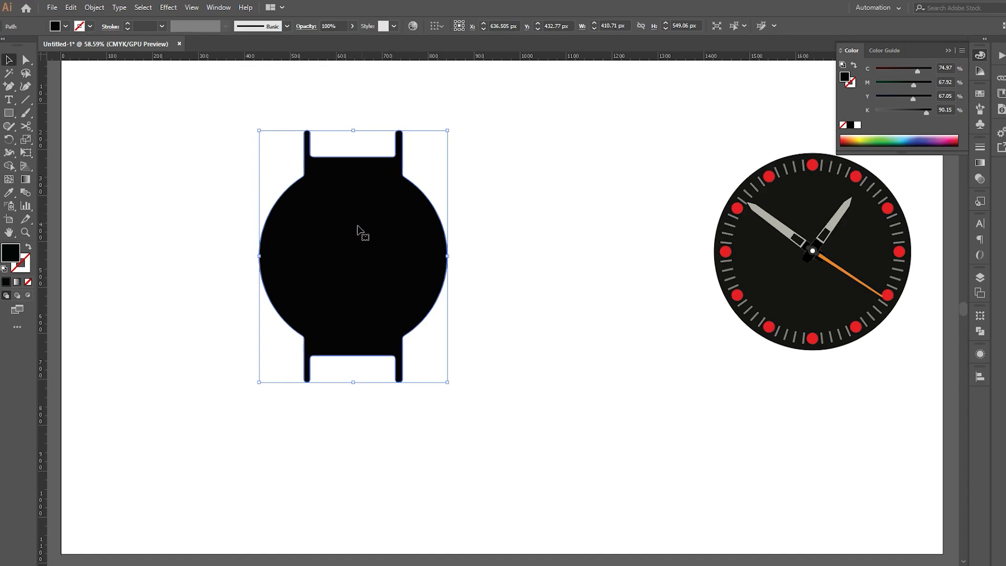
drag(348, 233, 366, 244)
click(520, 204)
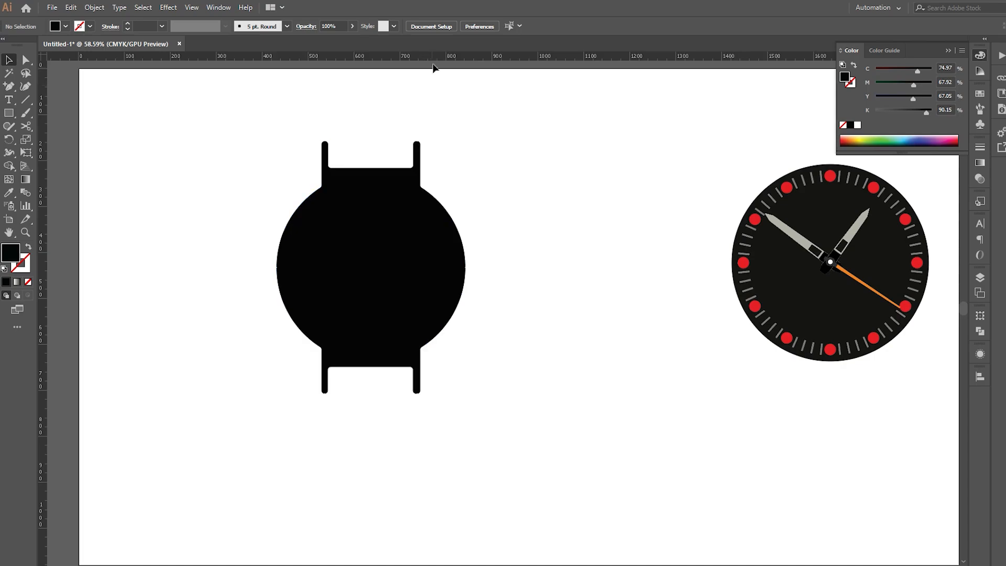
- Try to round only the corners where the upper lugs meet the round body of the watch case
drag(434, 65, 430, 188)
scroll(377, 241, up, 1)
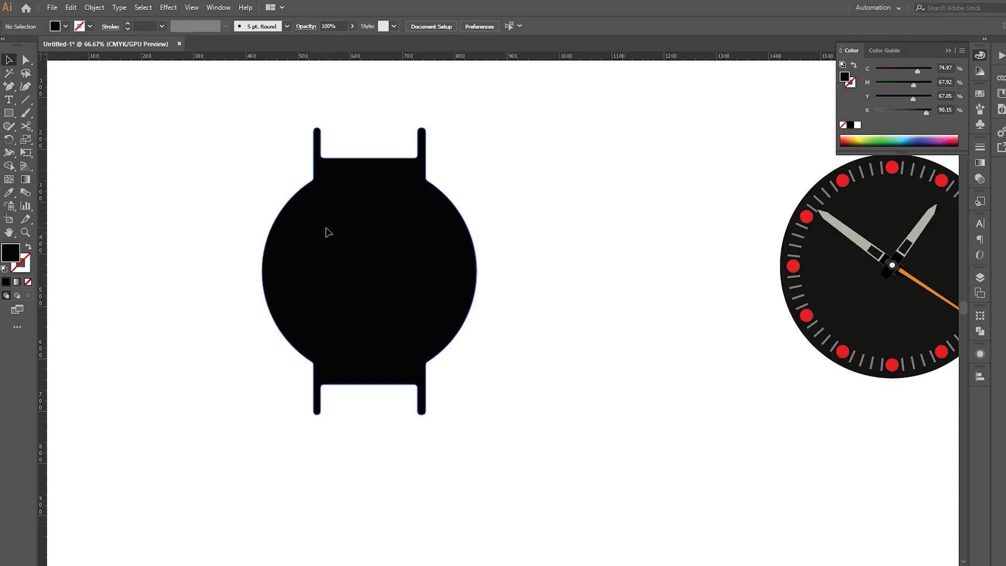
click(325, 226)
click(26, 60)
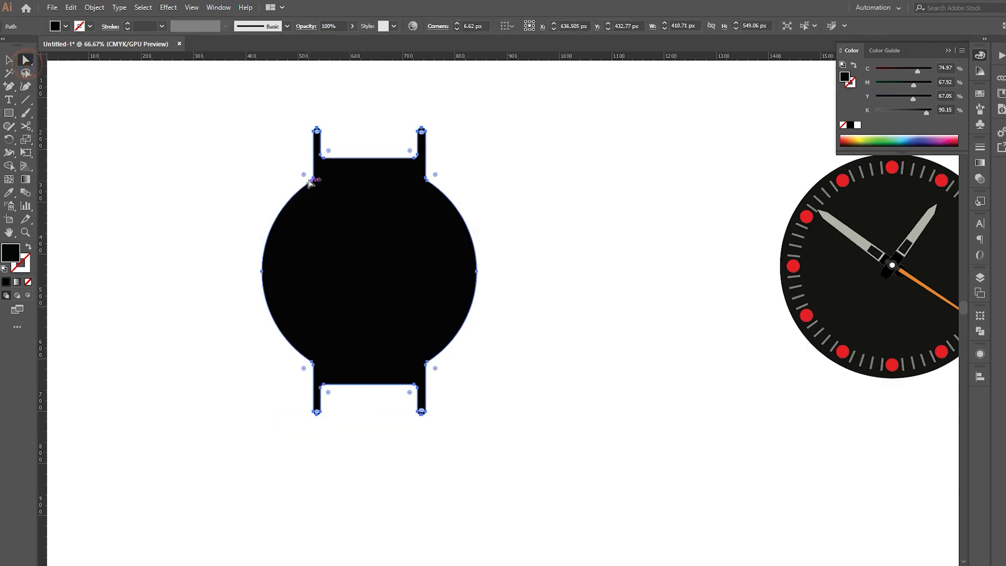
drag(304, 174, 300, 175)
mouse_move(292, 172)
mouse_down()
mouse_move(330, 198)
mouse_move(270, 162)
mouse_move(343, 192)
mouse_move(292, 171)
mouse_move(304, 174)
mouse_up()
shift+click(434, 175)
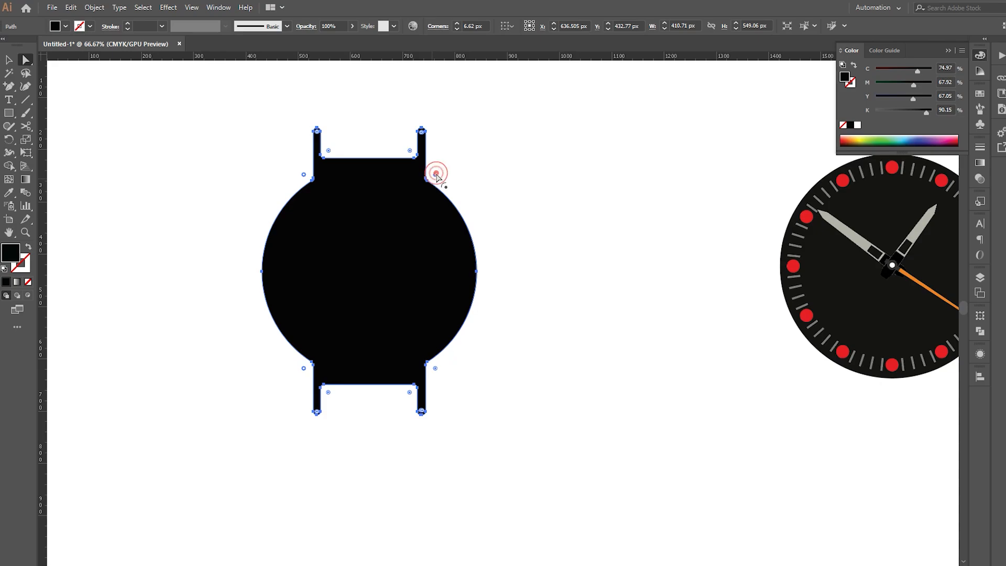
drag(435, 175, 458, 167)
- Undo the corner rounding on the watch case and reselect the shape
key(ctrl+z)
key(ctrl+z)
click(504, 165)
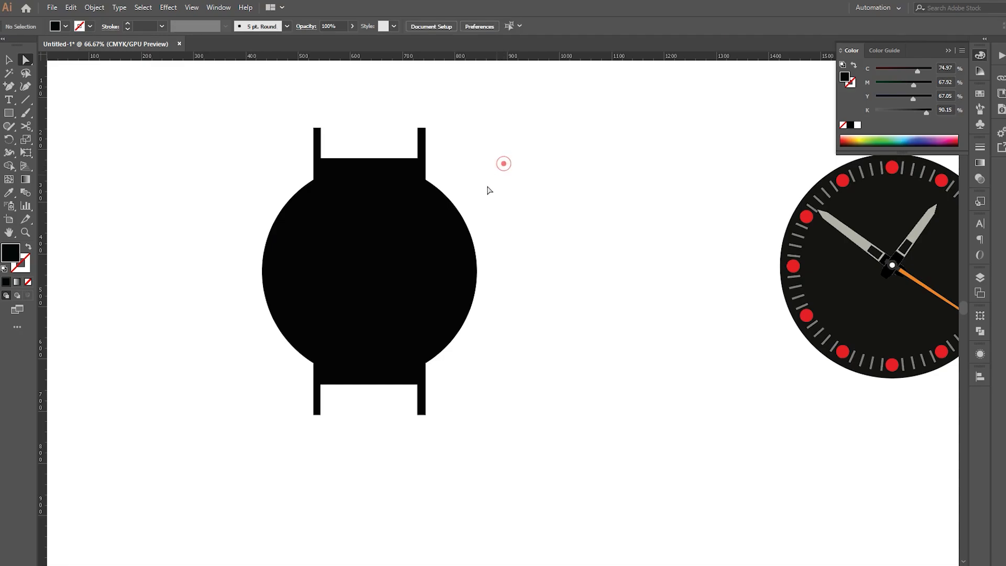
click(413, 234)
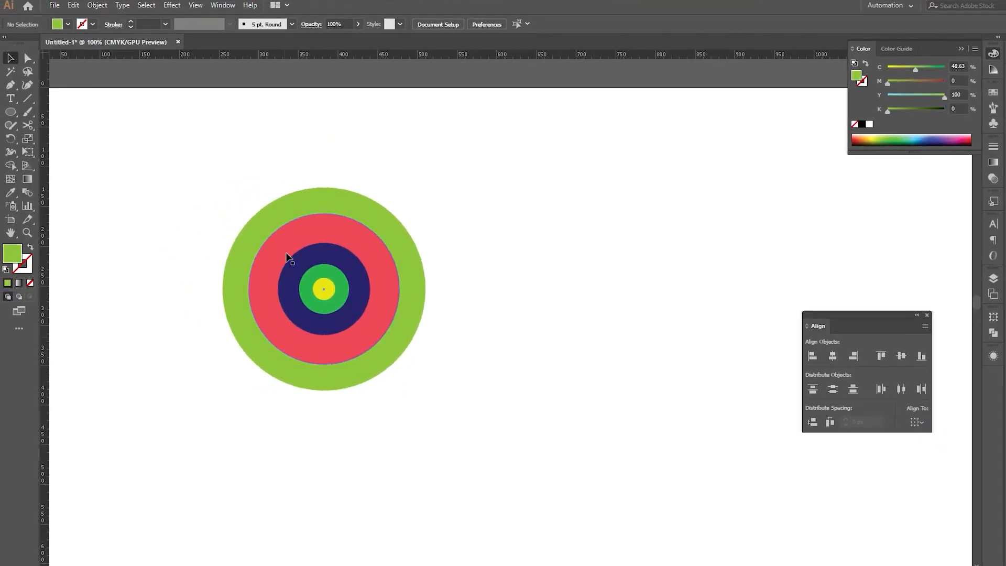
- Delete all the concentric coloured circles and collapse the Align panel
drag(211, 192, 508, 433)
drag(493, 409, 445, 324)
scroll(434, 366, up, 1)
drag(389, 303, 400, 330)
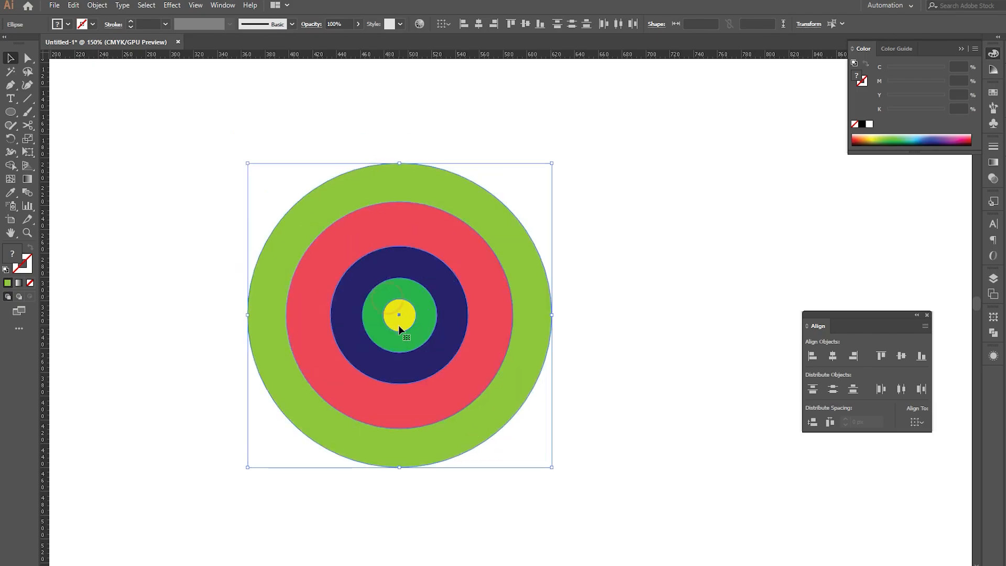
key(Delete)
click(916, 316)
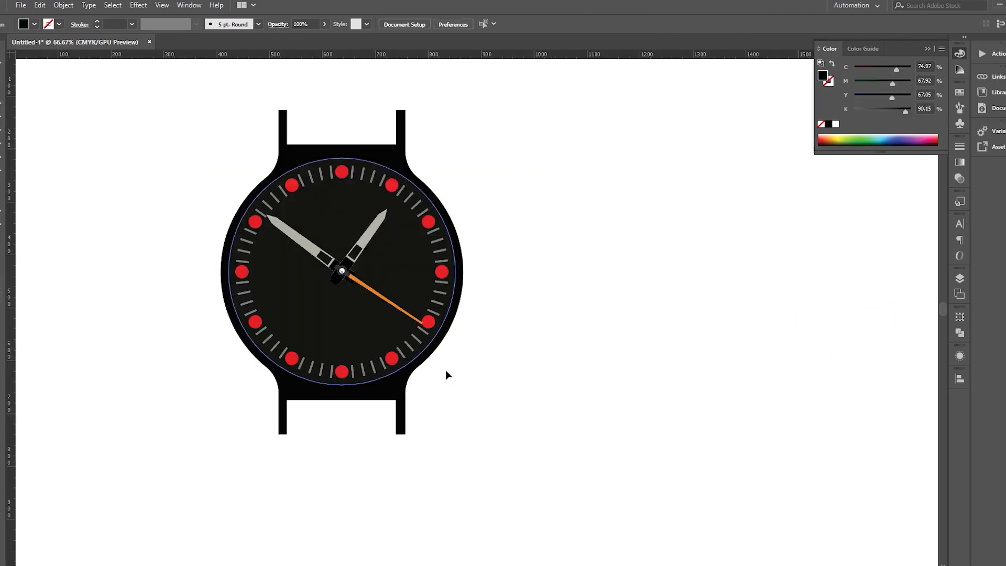
- Centre the dial horizontally and vertically on the watch case, using the case as the key object
drag(466, 408, 377, 361)
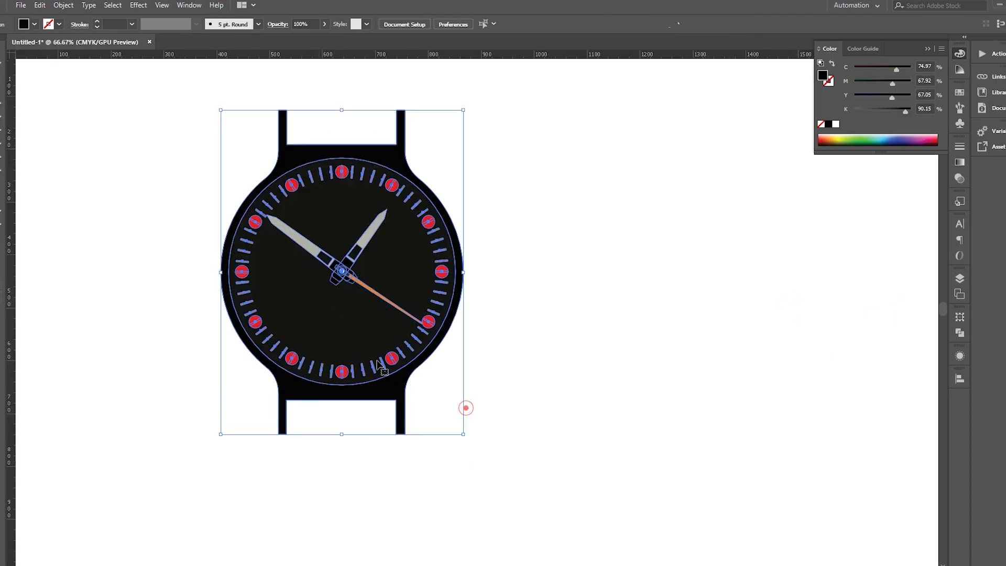
click(383, 387)
click(448, 23)
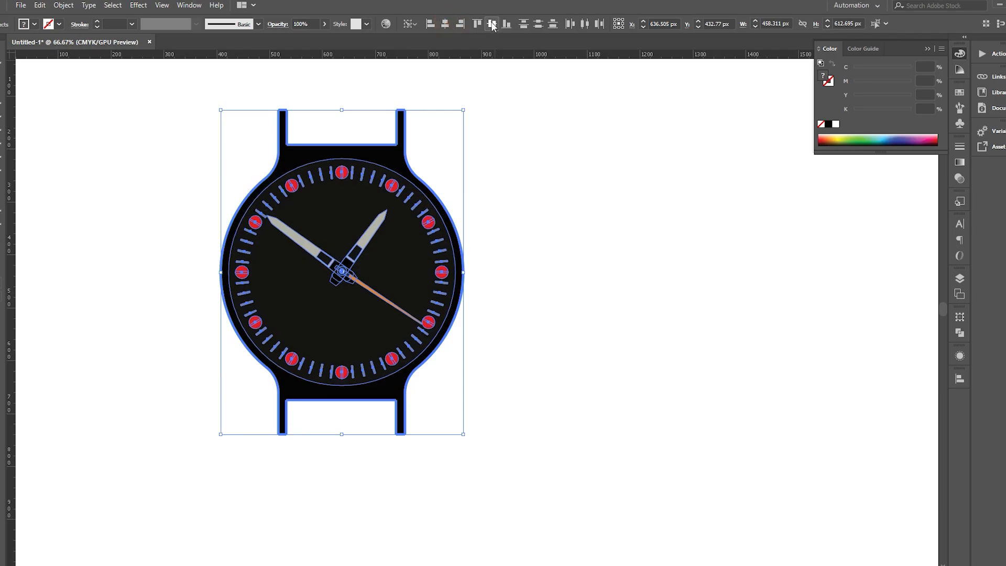
click(539, 74)
- Scale the whole watch up proportionally from its centre to about 484 × 647 px
drag(528, 114, 302, 364)
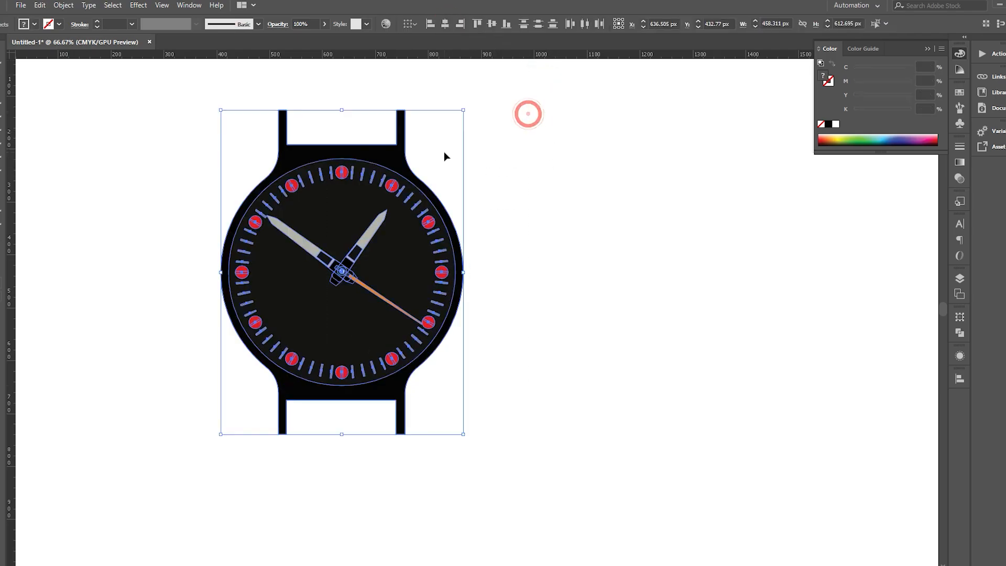
drag(463, 109, 471, 99)
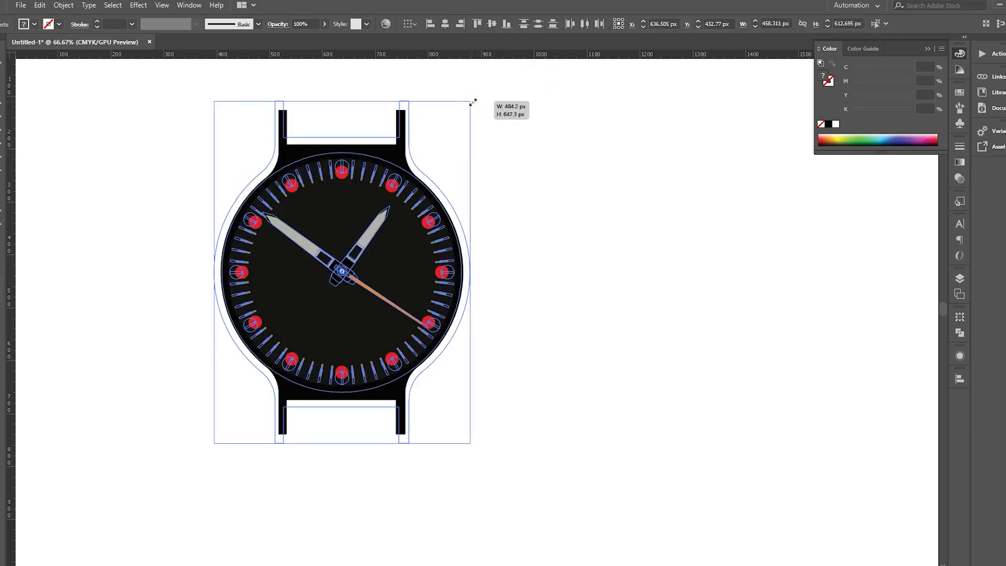
click(514, 131)
- Scale the dial and hands down slightly from their centre so a wider rim of the watch case surrounds them
click(377, 247)
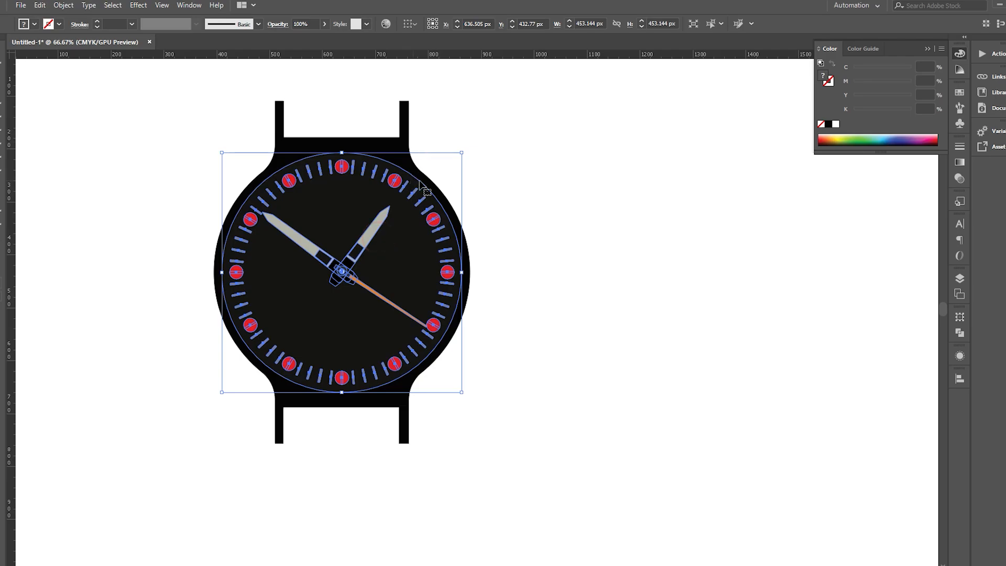
drag(463, 152, 456, 158)
click(505, 155)
- Scale the whole watch down to about 440 × 588 px and move it towards the middle of the artboard
drag(182, 139, 415, 378)
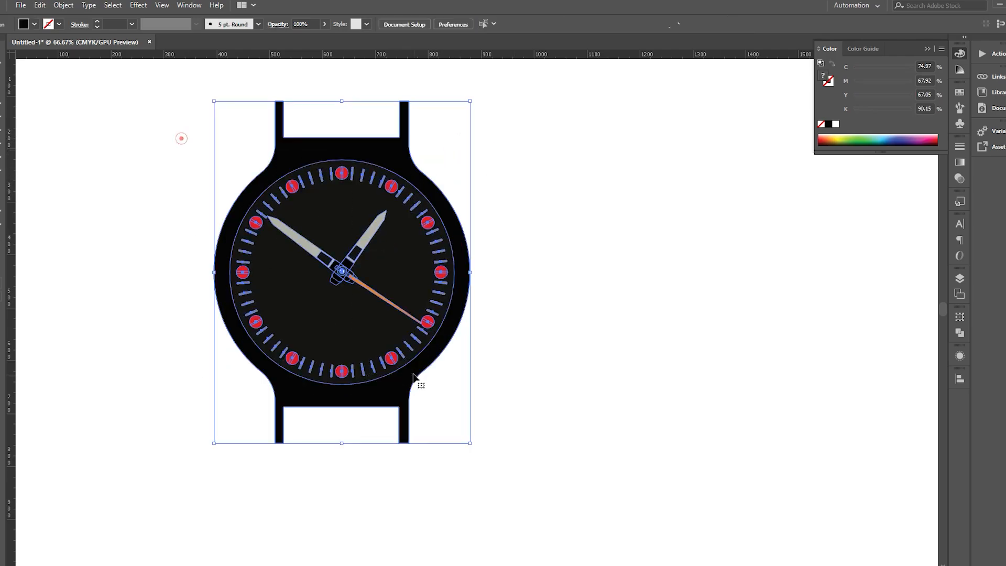
drag(341, 296, 409, 313)
drag(562, 163, 302, 393)
drag(535, 113, 522, 129)
drag(444, 257, 535, 269)
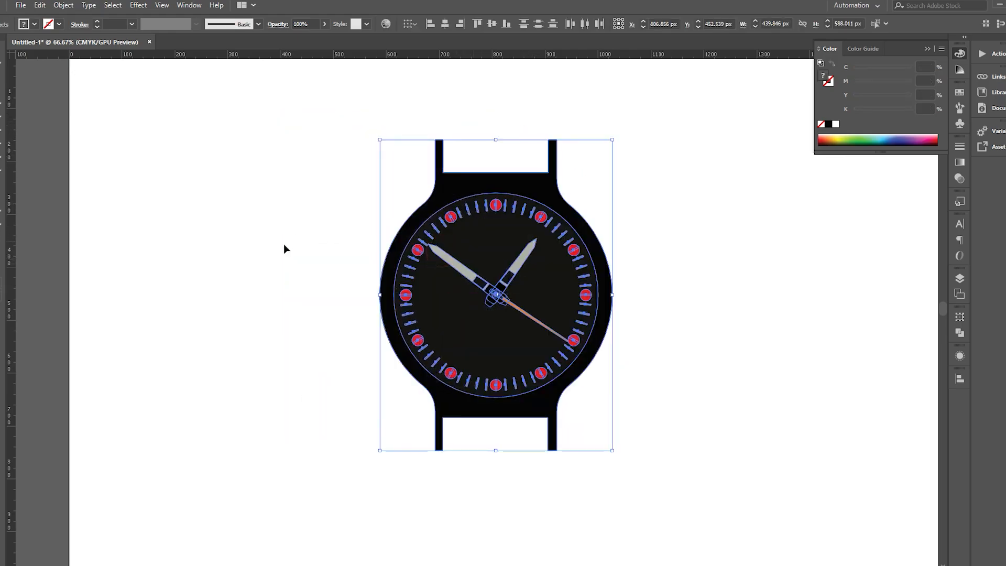
drag(283, 247, 222, 261)
click(621, 251)
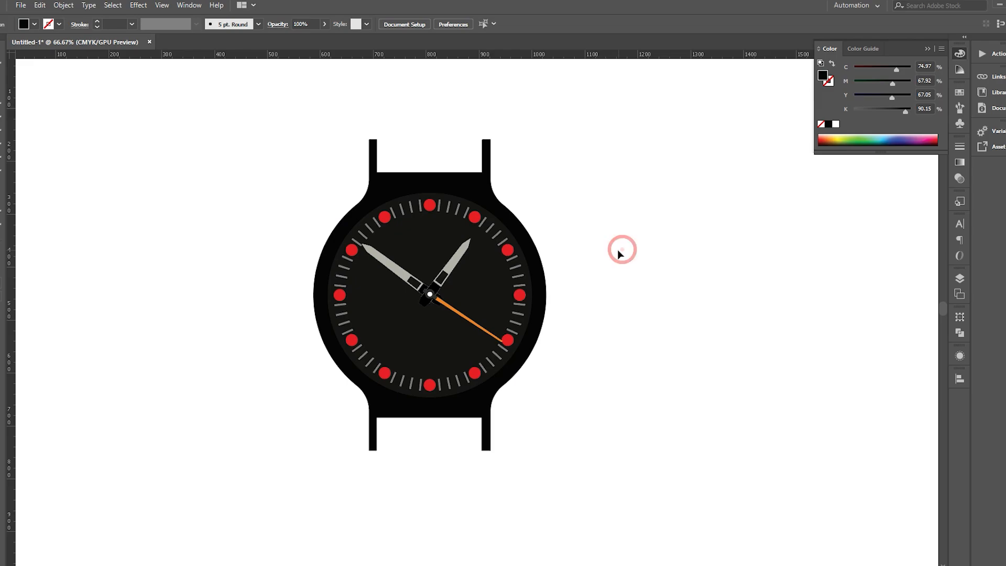
- Thicken the upper-left lug of the watch case by nudging its two inner anchor points to the right
click(457, 180)
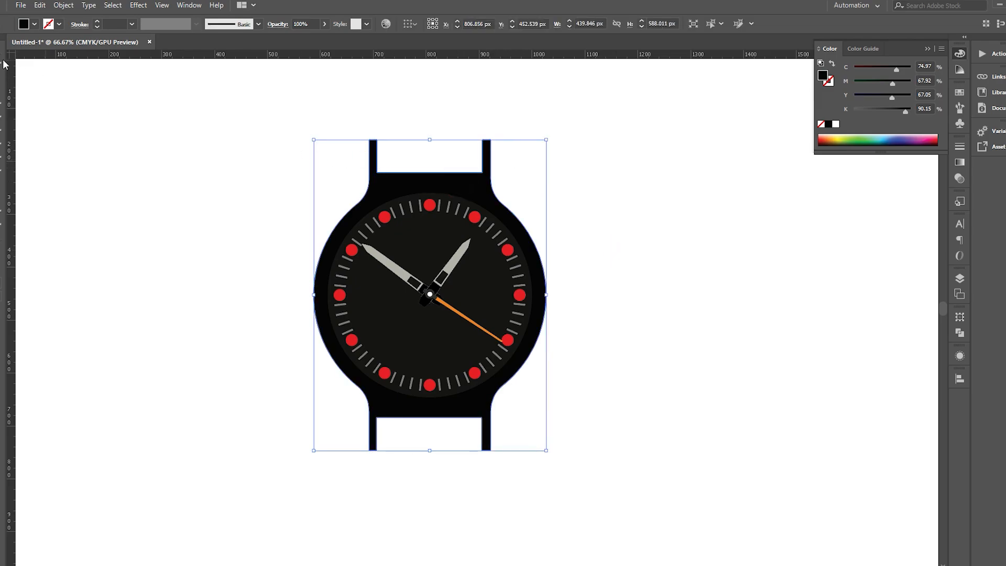
click(395, 185)
click(52, 68)
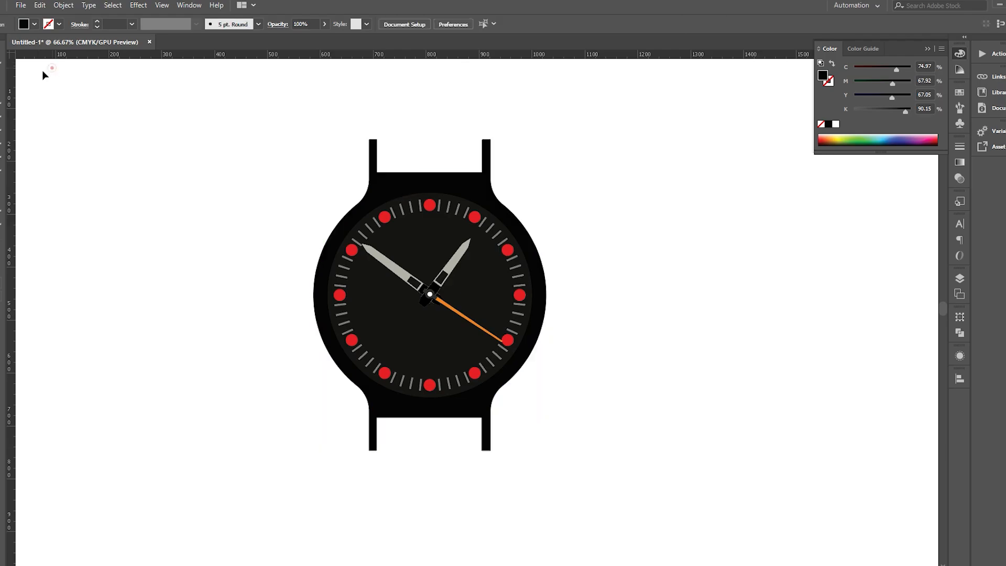
click(386, 179)
scroll(386, 179, up, 3)
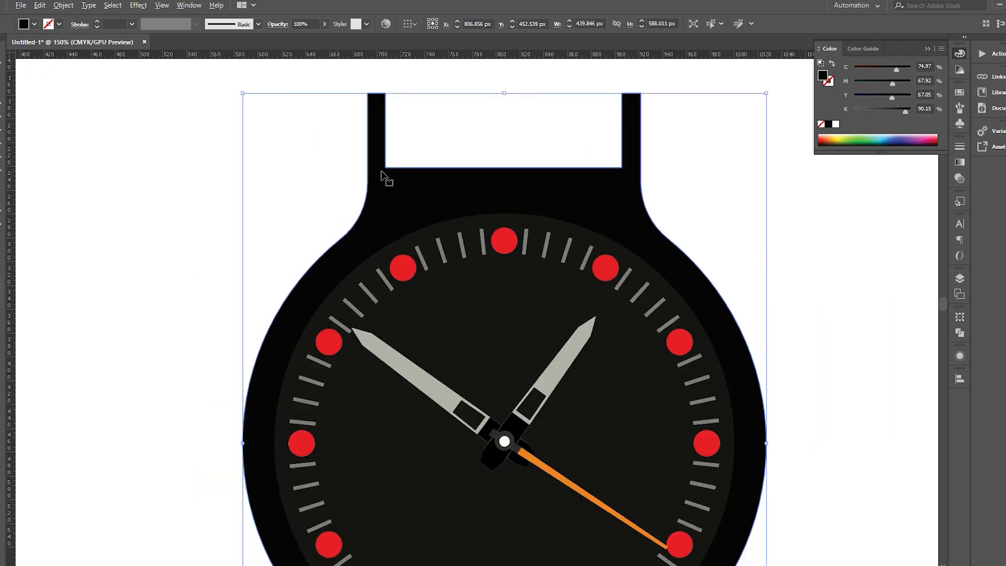
key(a)
click(385, 93)
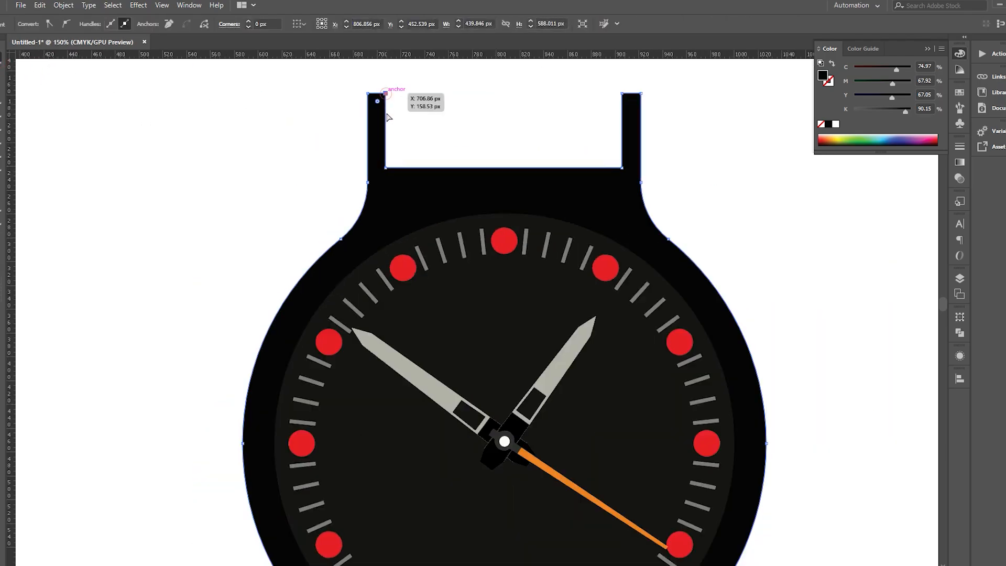
shift+click(385, 167)
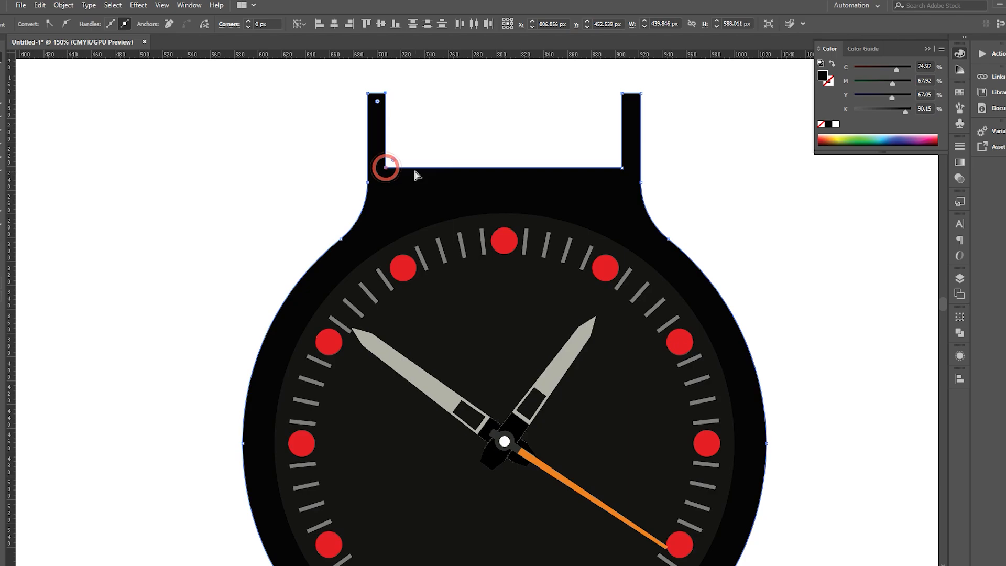
key(Right)
key(Right)
key(Right)
key(Right)
key(Right)
key(Right)
key(Right)
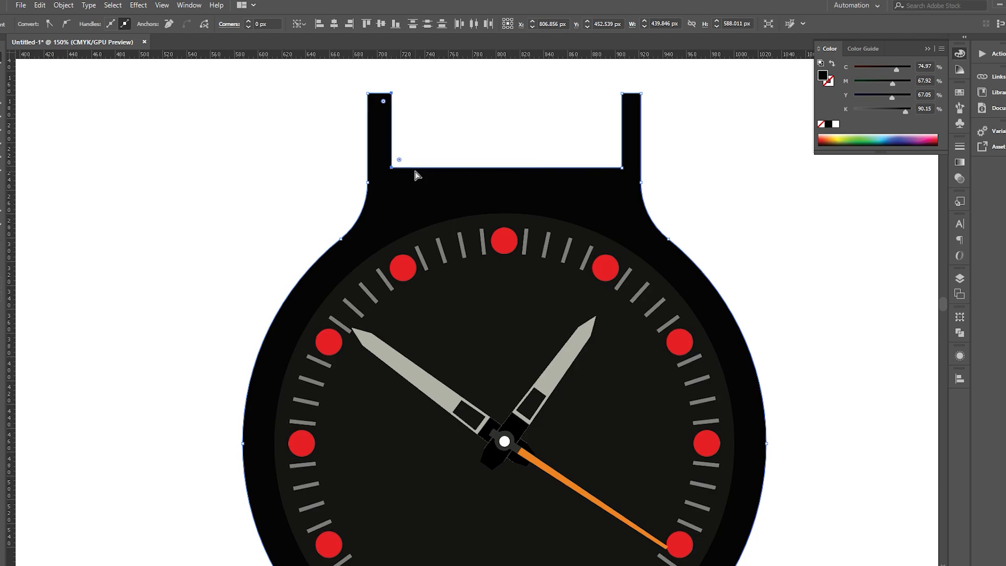
- Thicken the upper-right lug of the watch case by nudging its two inner anchor points 5 px to the left
click(622, 94)
shift+click(622, 168)
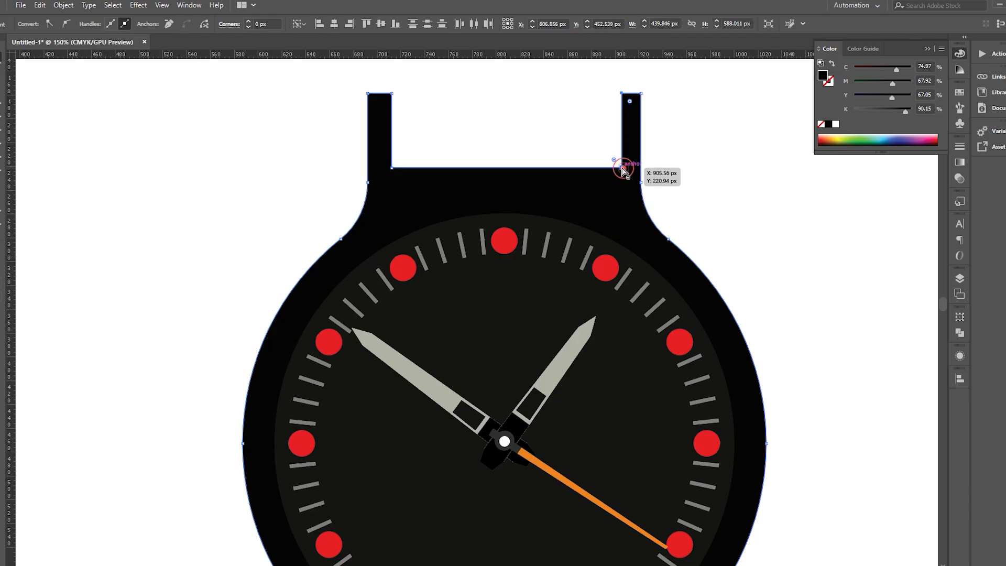
key(Left)
key(Left)
key(Left)
key(Left)
key(Left)
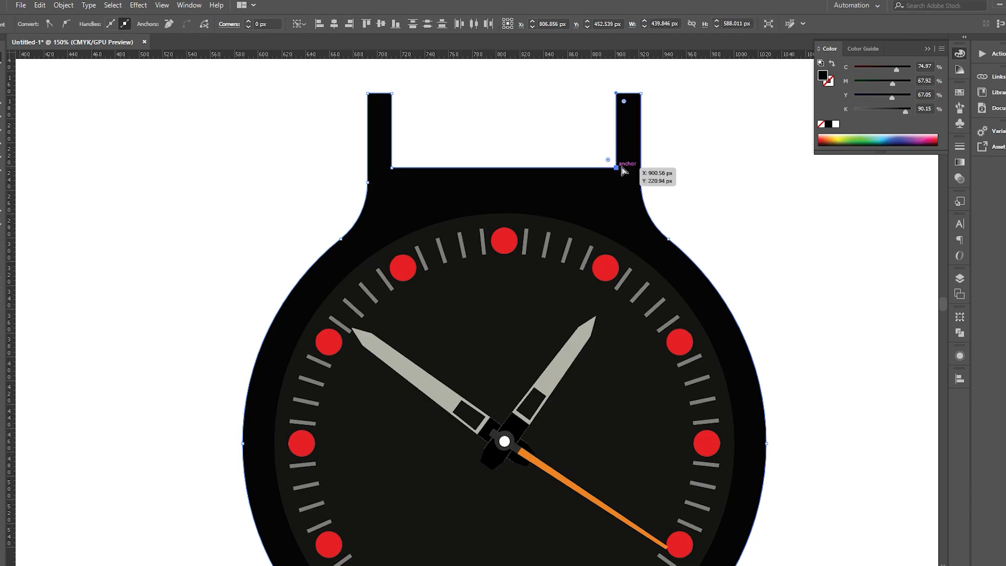
click(276, 125)
- Thicken the lower-left lug of the watch case by nudging its two inner anchor points to the right
key(ctrl+minus)
key(ctrl+minus)
key(ctrl+minus)
click(504, 285)
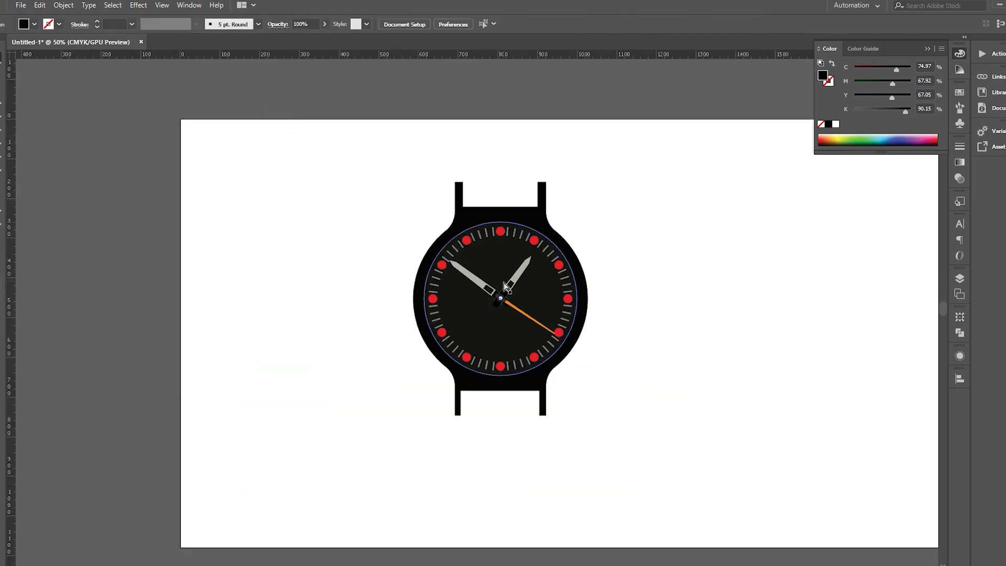
scroll(461, 405, up, 3)
click(451, 360)
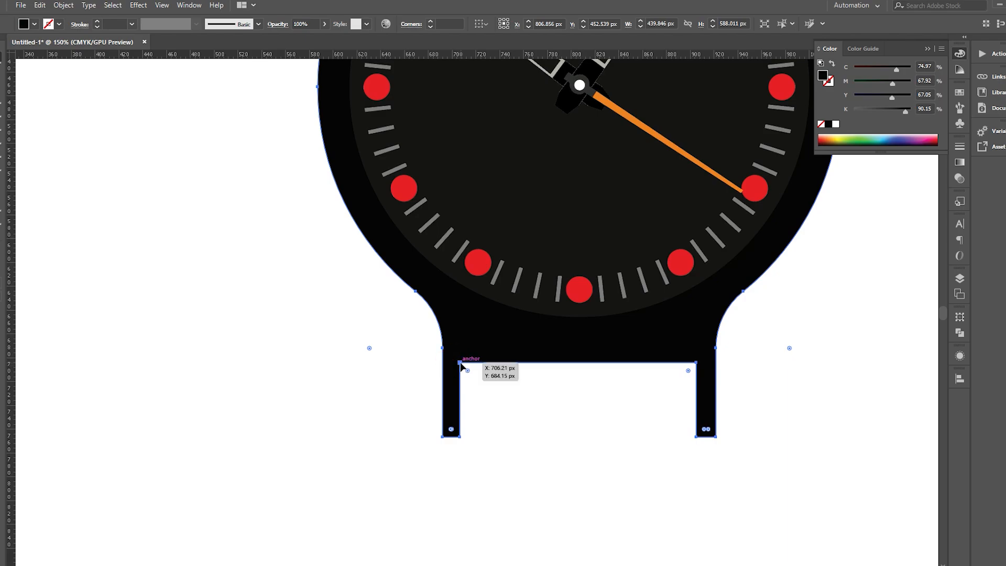
click(460, 362)
click(460, 438)
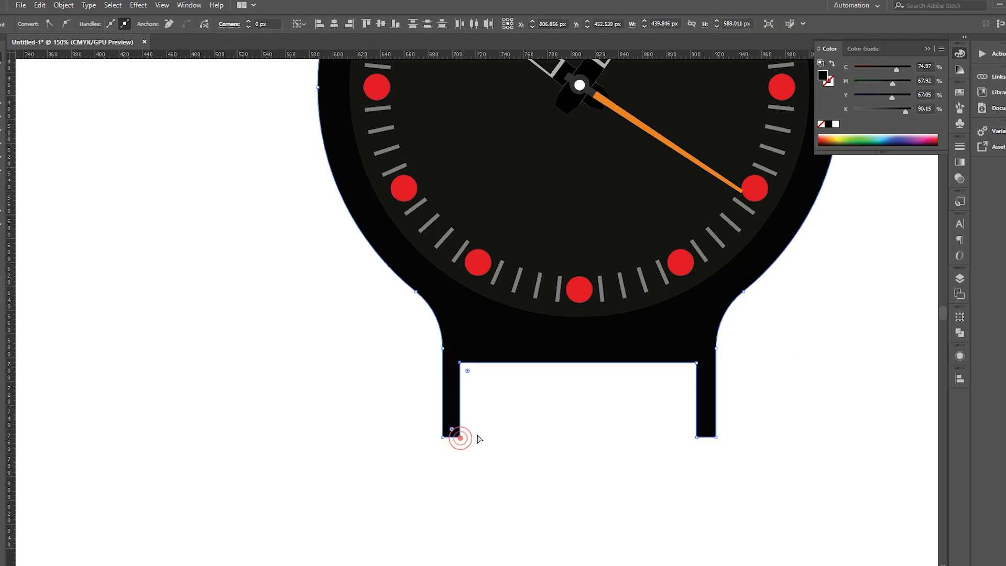
key(Right)
key(Right)
key(Right)
key(Right)
key(Right)
key(Right)
key(Right)
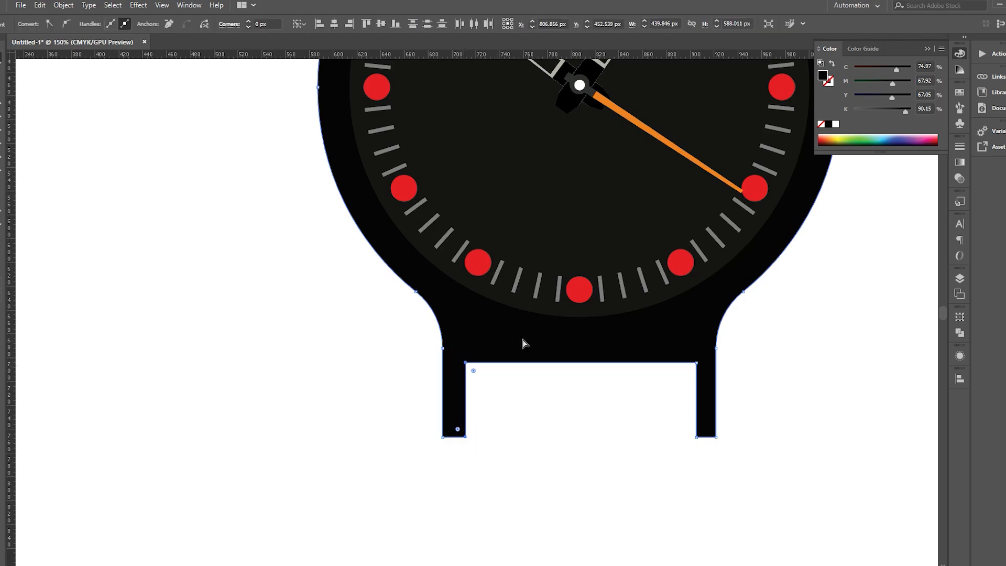
- Thicken the lower-right lug of the watch case by nudging its two inner anchor points 5 px to the left
click(696, 363)
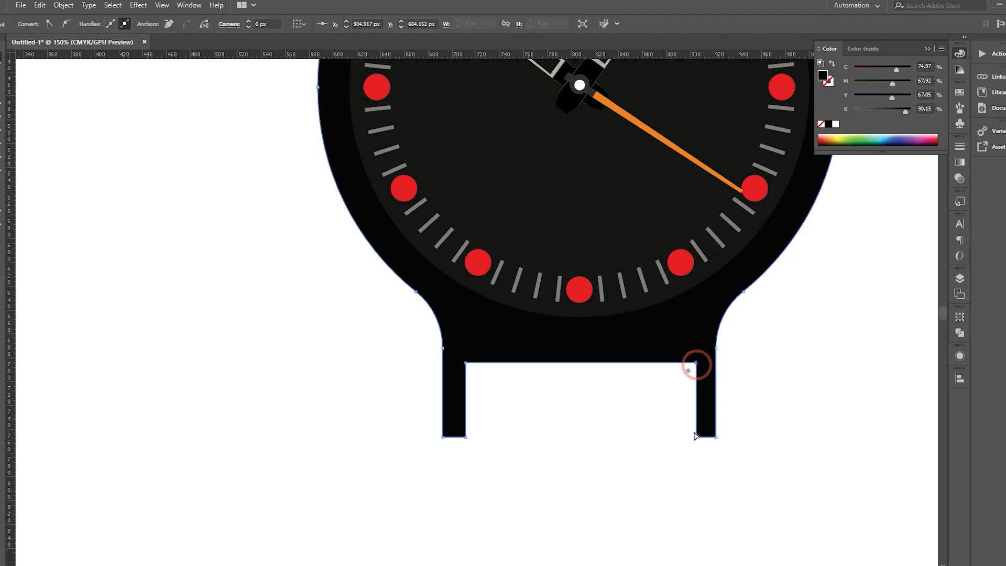
shift+click(697, 438)
key(Left)
key(Left)
key(Left)
key(Left)
key(Left)
key(Left)
key(Left)
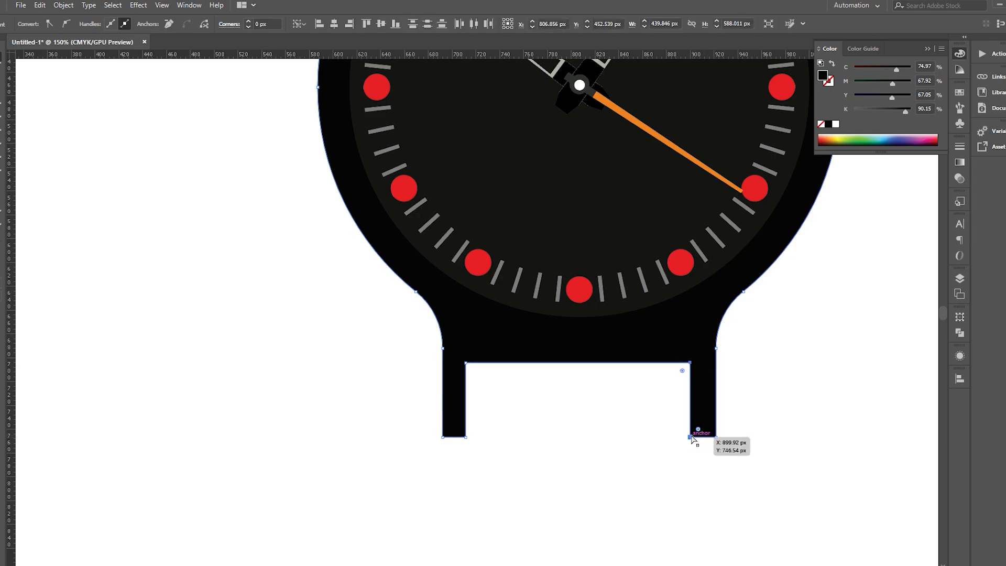
key(v)
click(160, 175)
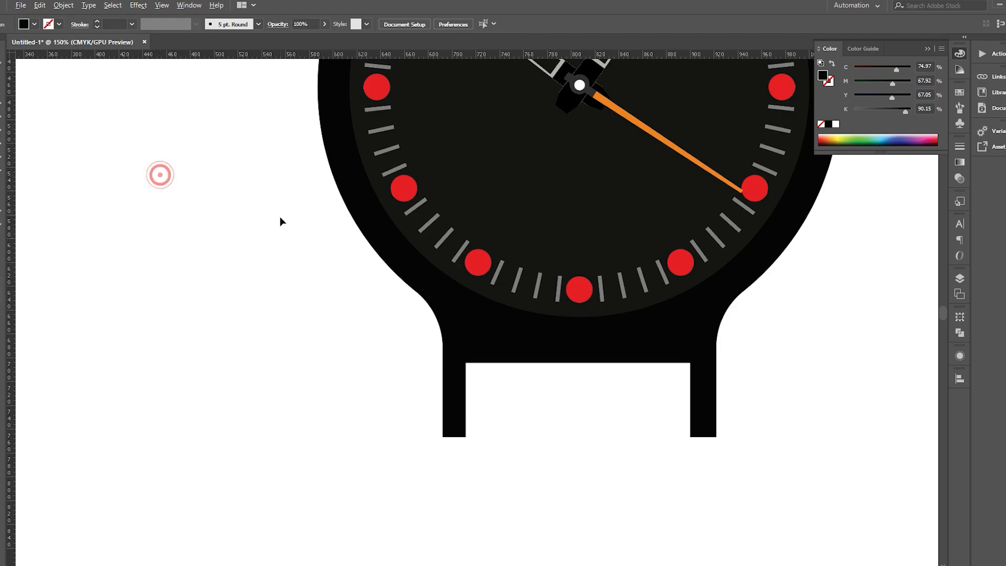
- Group the red circular hour markers on the dial
scroll(280, 220, down, 2)
drag(472, 175, 474, 280)
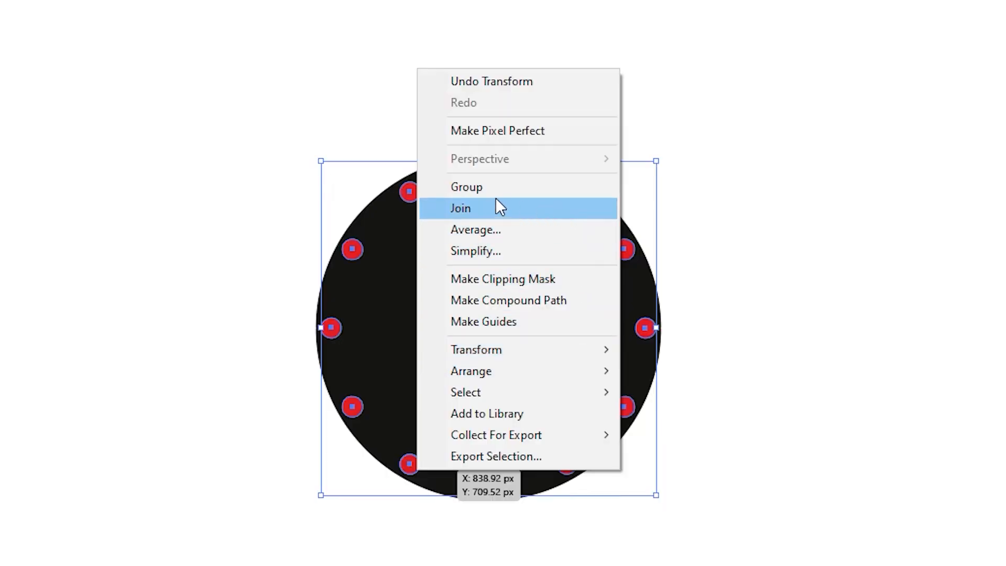
click(466, 188)
- Lengthen the grey strap rectangle below the watch case downwards to a height of about 646 px
mouse_move(494, 225)
mouse_down()
mouse_move(559, 228)
mouse_move(557, 195)
mouse_move(504, 249)
mouse_move(501, 231)
mouse_up()
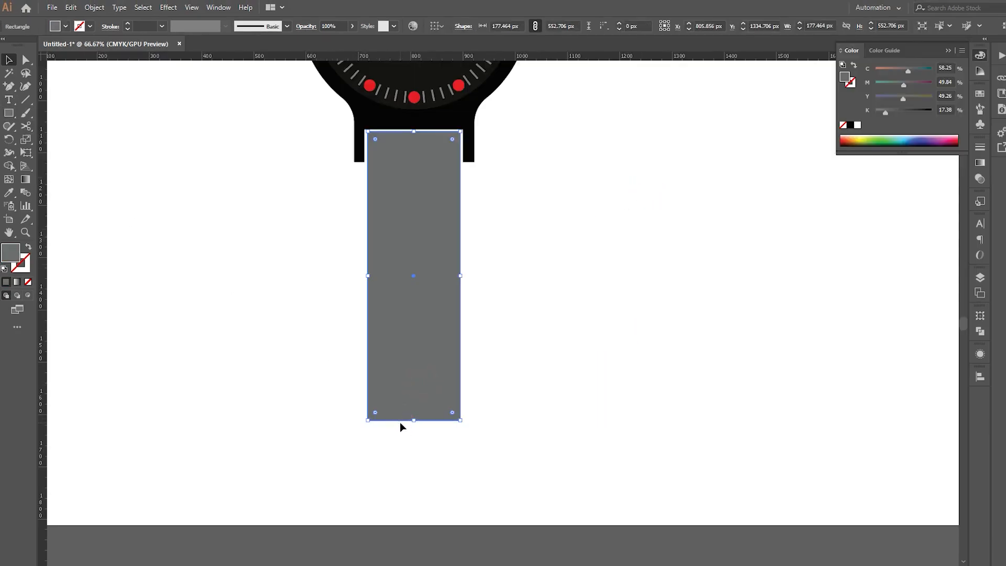
drag(414, 423, 412, 470)
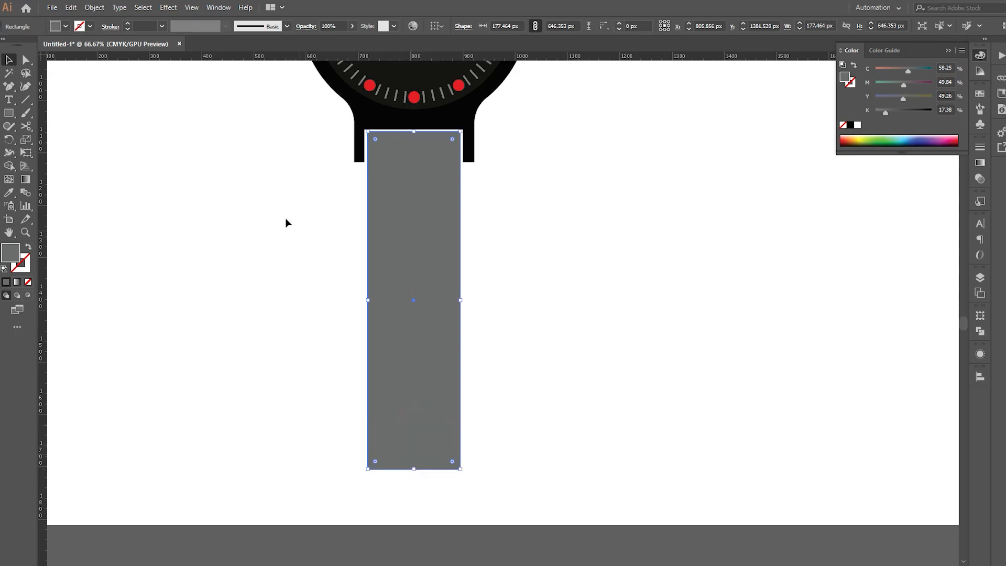
- Try to add an anchor point on each long edge of the strap rectangle near its lower end
drag(418, 57, 431, 429)
key(a)
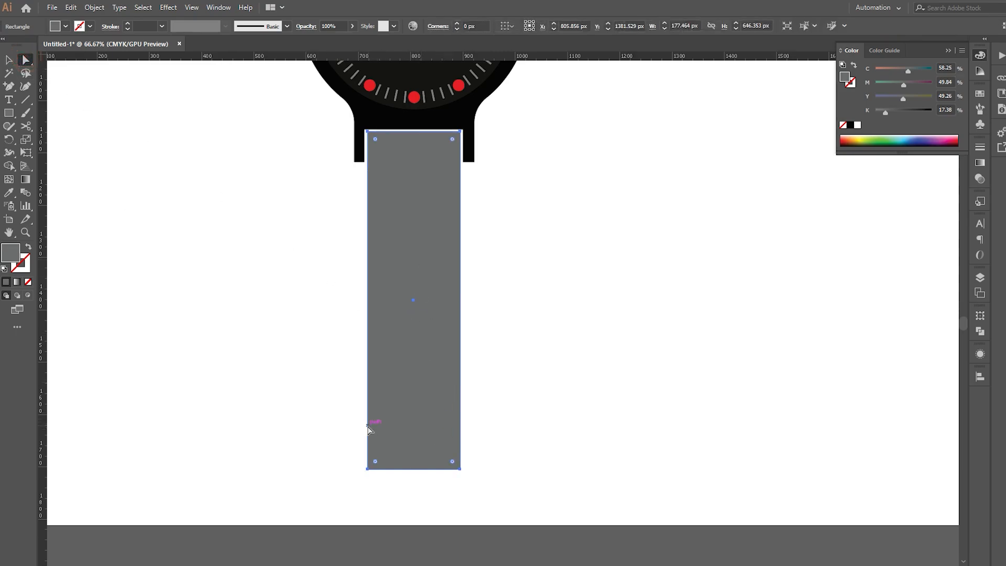
click(368, 430)
key(p)
click(368, 427)
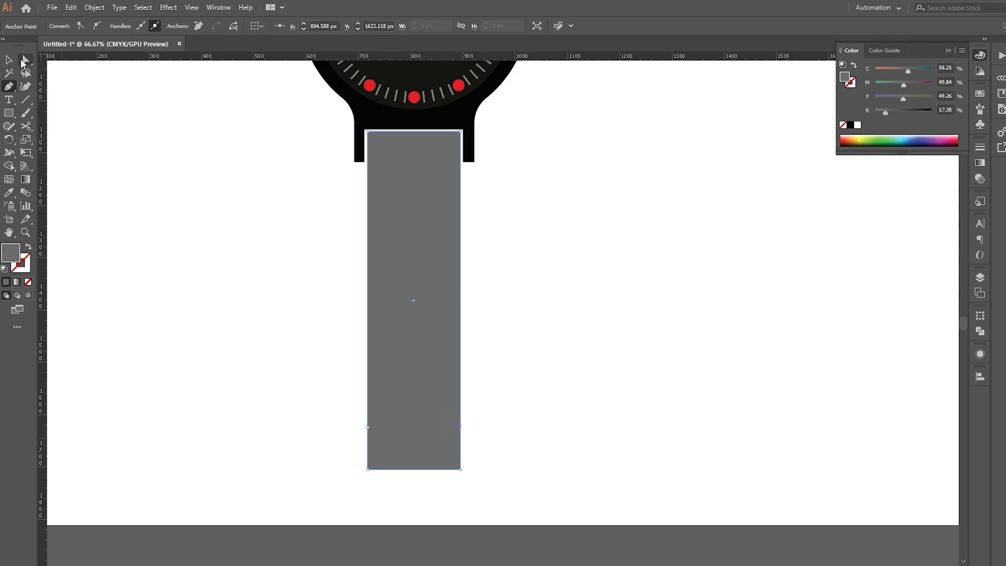
- Undo the anchor points added to the strap rectangle's long edges
key(v)
click(160, 152)
click(440, 416)
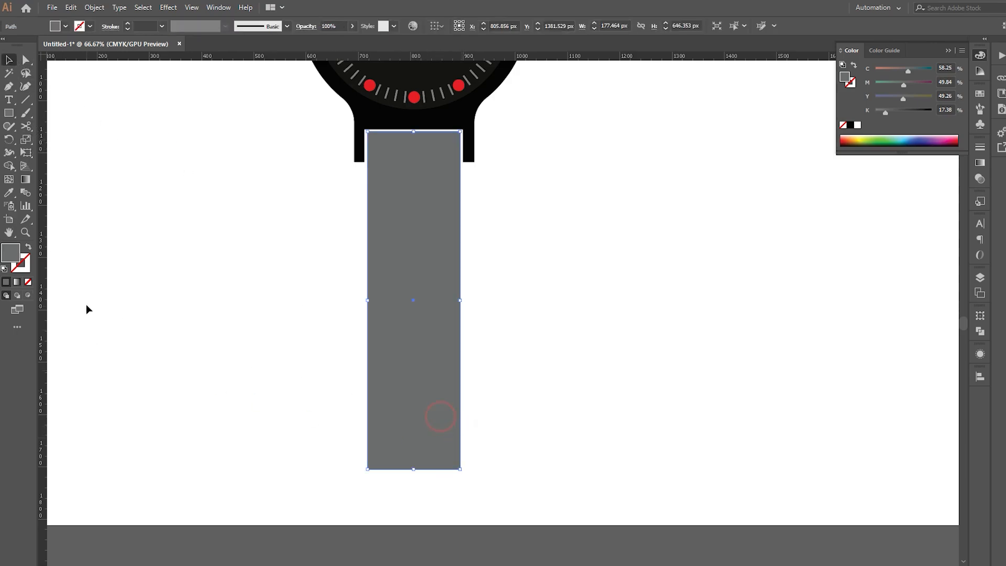
click(32, 282)
key(ctrl+z)
click(103, 129)
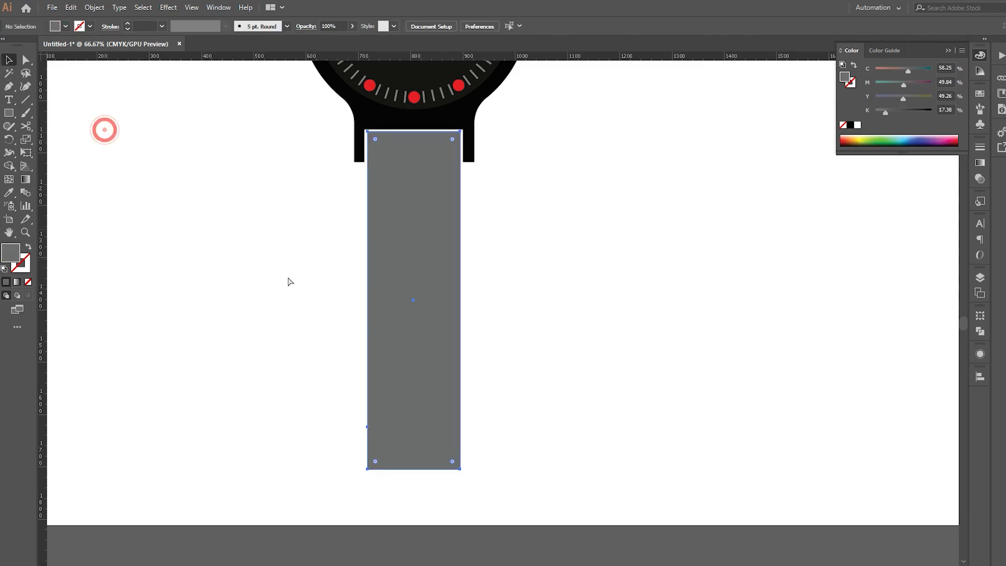
click(400, 372)
click(279, 334)
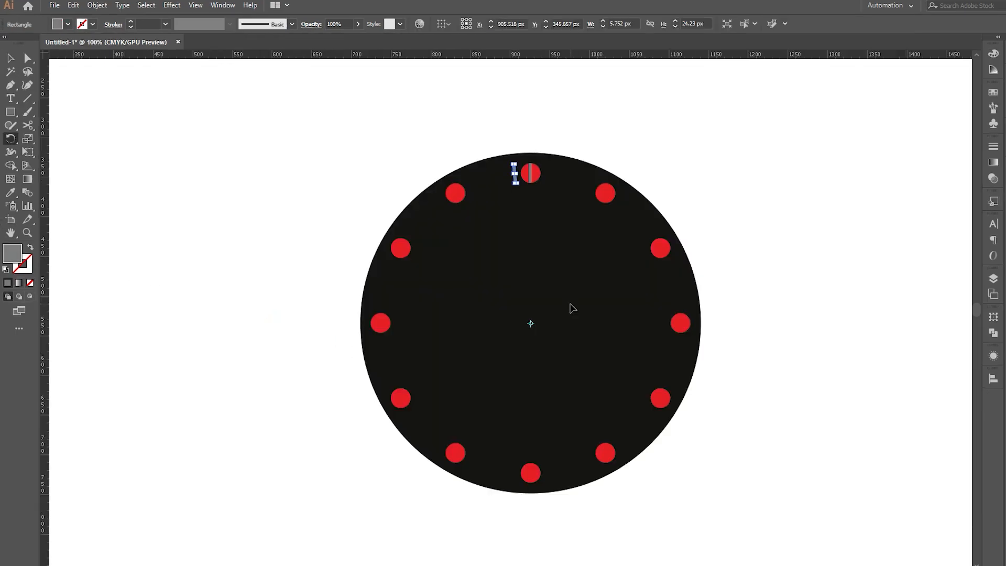
- Repeat the rotated copy of the grey tick mark around the dial's centre until the ring is complete
key(ctrl+d)
key(ctrl+d)
key(ctrl+d)
key(ctrl+d)
key(ctrl+d)
key(ctrl+d)
key(ctrl+d)
key(ctrl+d)
key(ctrl+d)
key(ctrl+d)
key(ctrl+d)
key(ctrl+d)
key(ctrl+d)
key(ctrl+d)
key(ctrl+d)
key(ctrl+d)
key(ctrl+d)
key(ctrl+d)
key(ctrl+d)
key(ctrl+d)
key(ctrl+d)
key(ctrl+d)
key(ctrl+d)
key(ctrl+d)
key(ctrl+d)
key(ctrl+d)
key(ctrl+d)
key(ctrl+d)
key(ctrl+d)
key(ctrl+d)
key(ctrl+d)
key(ctrl+d)
key(ctrl+d)
key(ctrl+d)
key(ctrl+d)
key(ctrl+d)
key(ctrl+d)
key(ctrl+d)
key(ctrl+d)
key(ctrl+d)
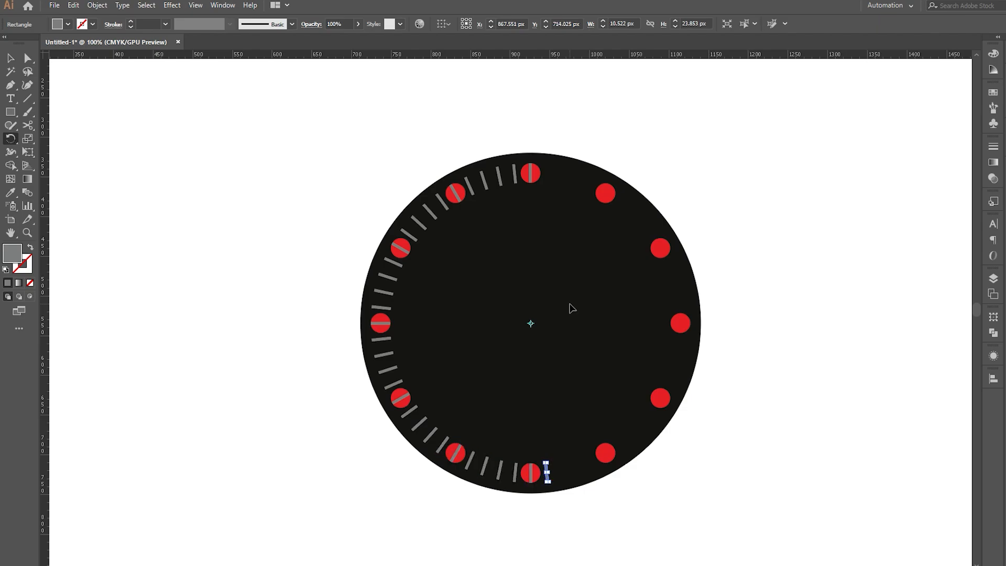
- Delete the grey tick mark overlapping the topmost red hour marker on the dial
scroll(519, 316, up, 1)
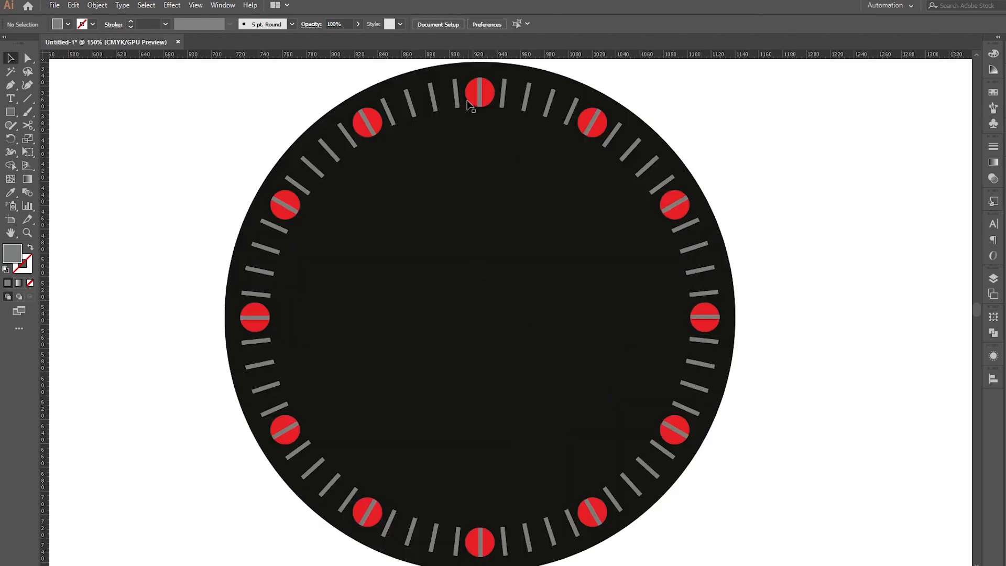
click(480, 101)
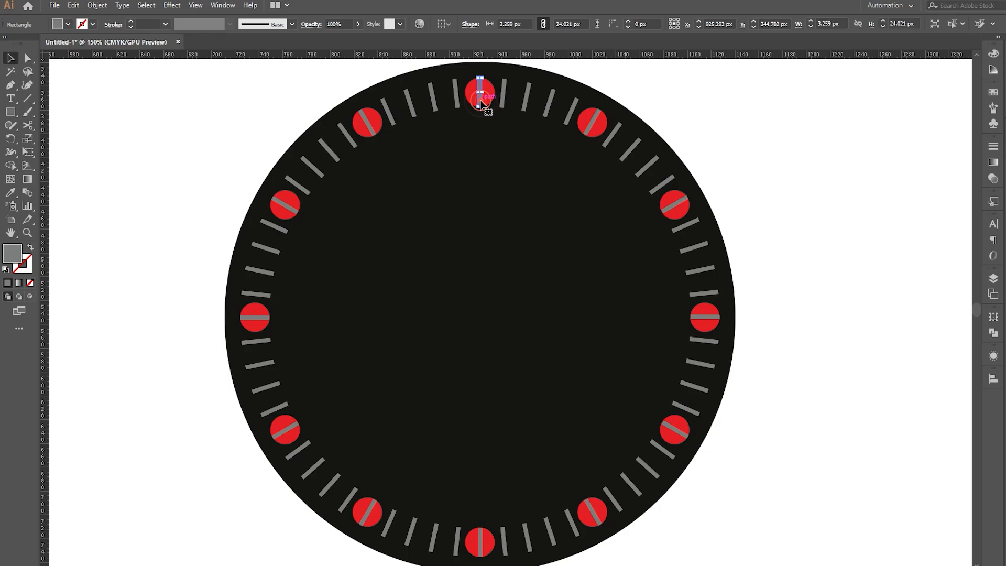
key(Delete)
click(480, 101)
click(491, 93)
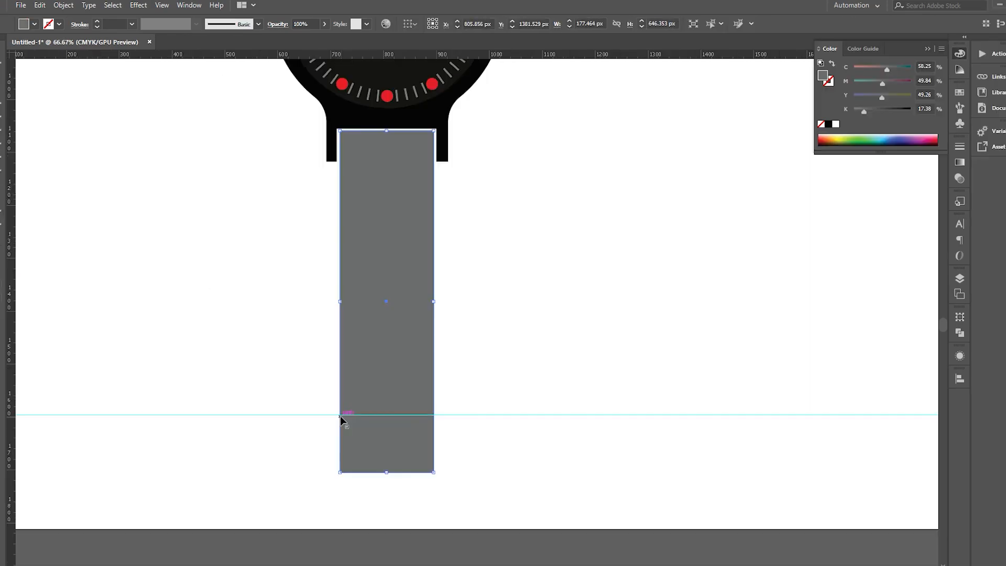
click(341, 416)
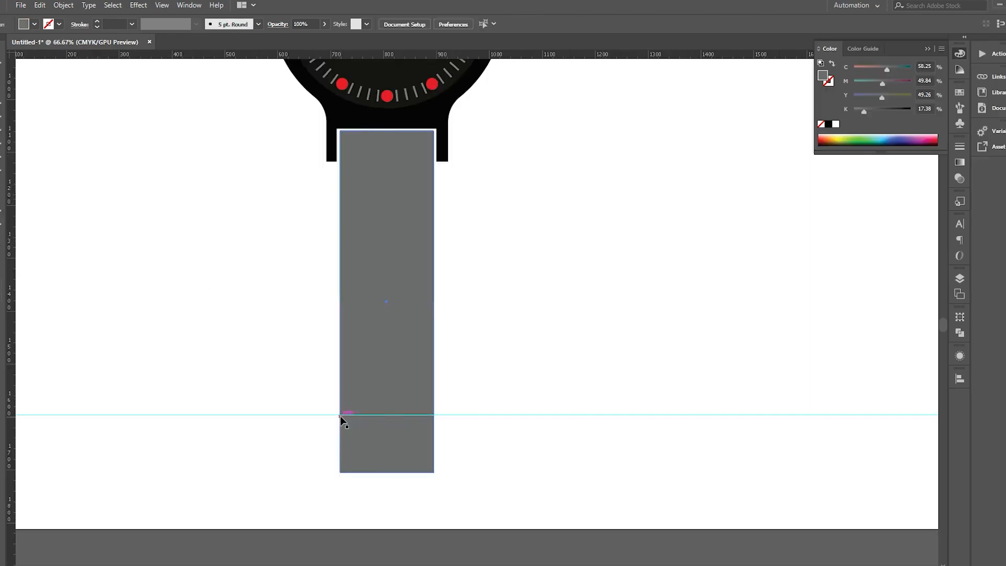
click(387, 473)
key(a)
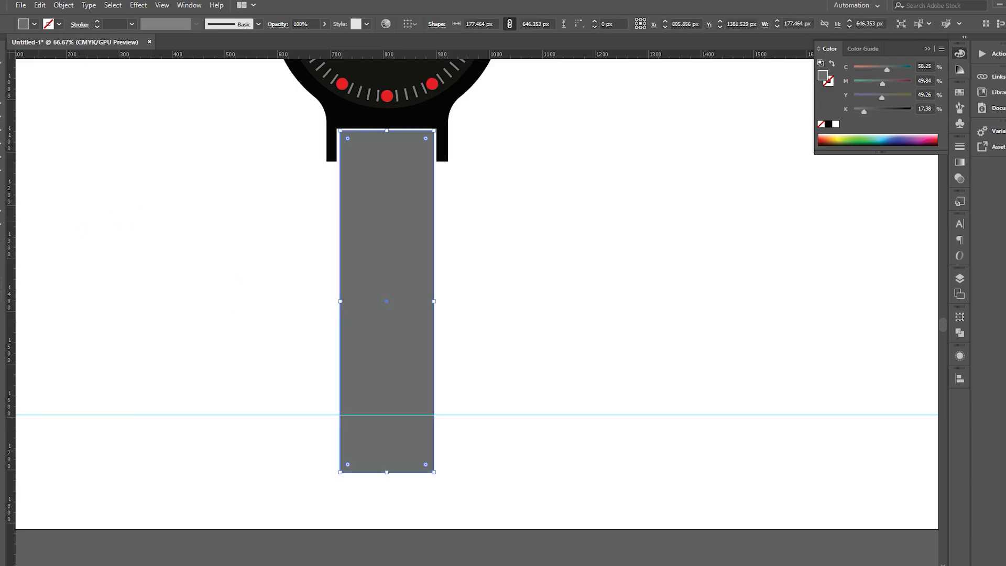
key(d)
click(155, 280)
key(ctrl+z)
click(375, 367)
click(0, 60)
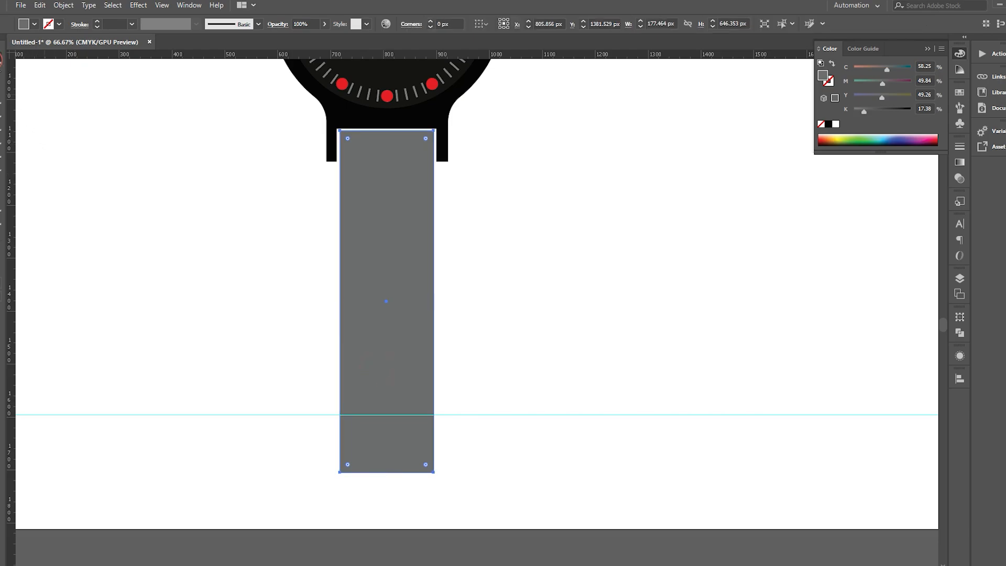
- Add anchor points with the Pen tool where the horizontal guide crosses both long edges of the strap, at about Y 1596 px
scroll(340, 429, up, 7)
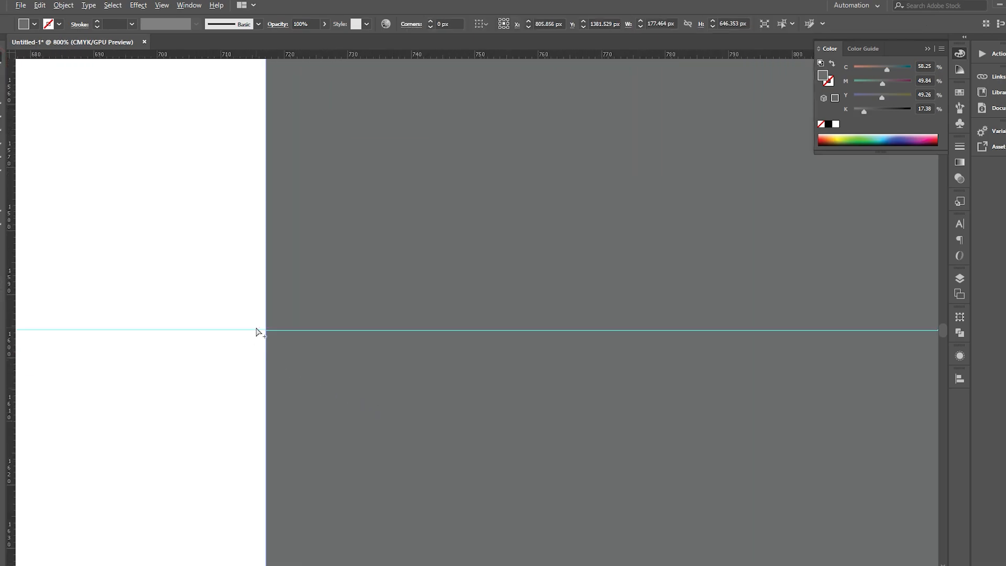
key(p)
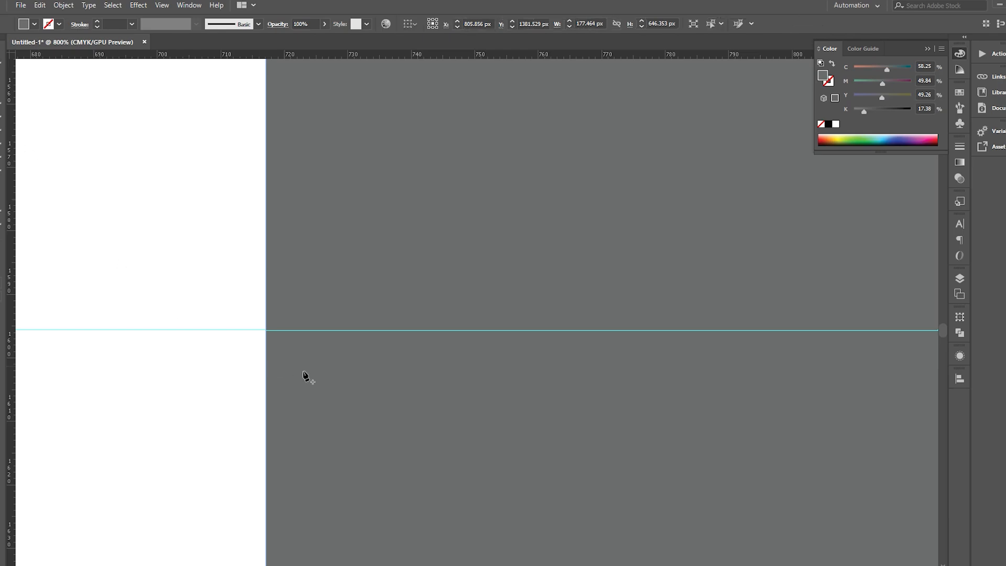
click(265, 331)
scroll(330, 400, down, 3)
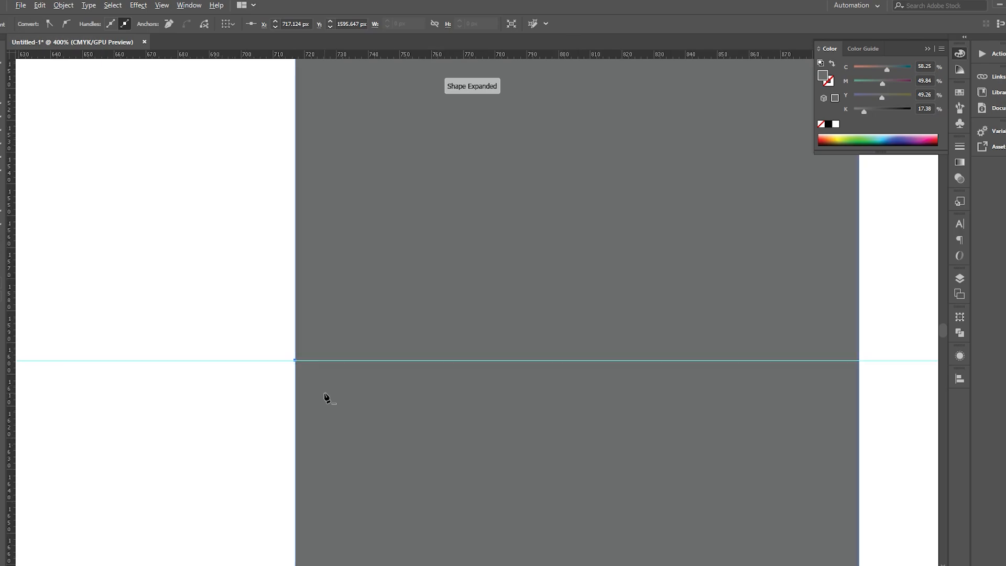
scroll(326, 398, down, 1)
scroll(592, 391, up, 8)
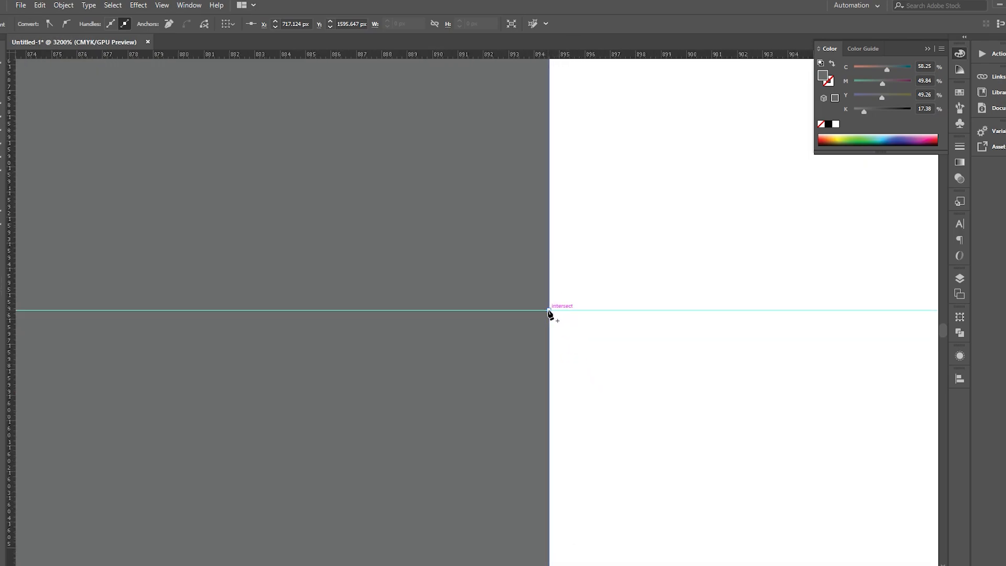
scroll(467, 384, down, 7)
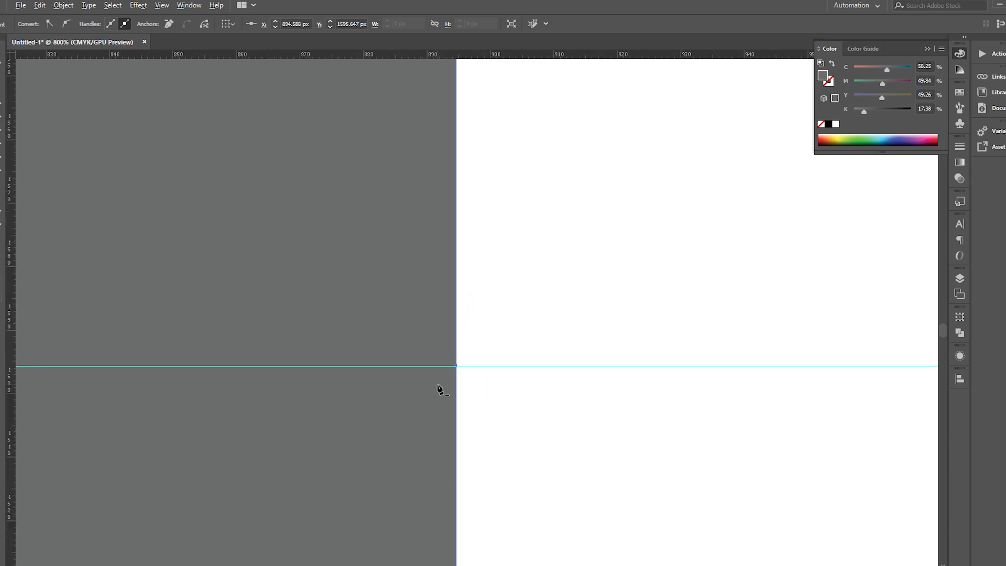
- Try to round the strap's two bottom corners with a radius of about 30 px
drag(224, 366, 521, 364)
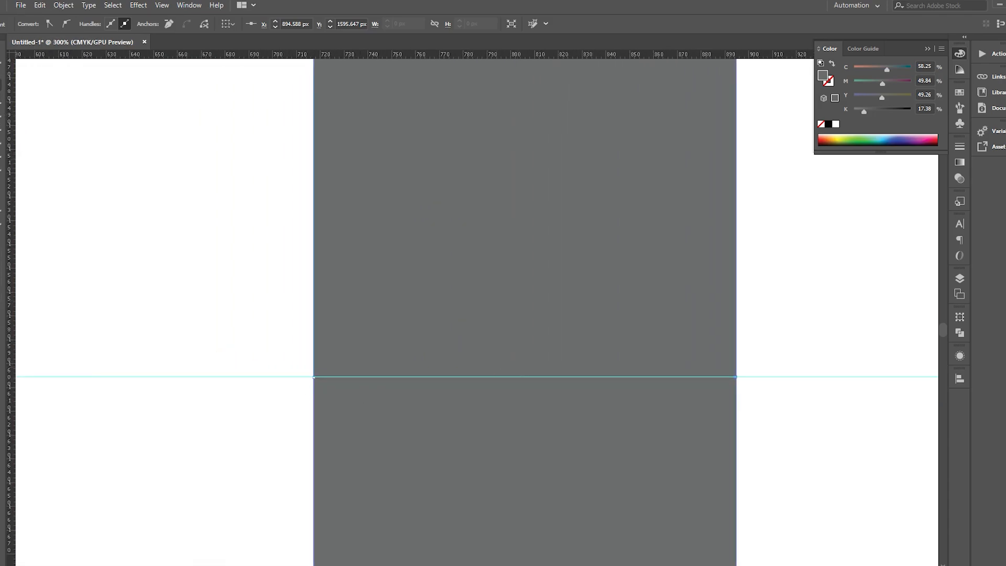
click(315, 376)
scroll(587, 438, down, 2)
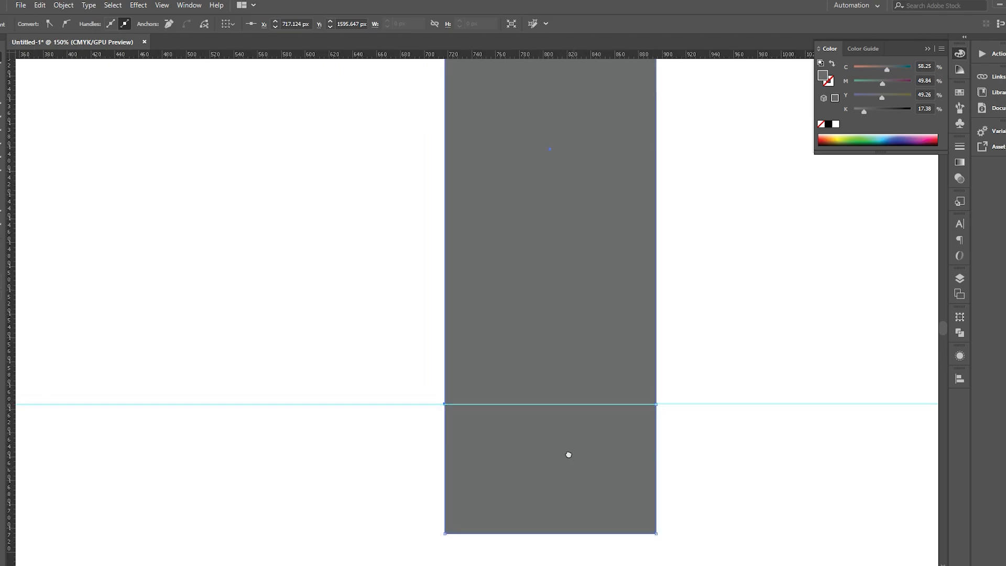
scroll(568, 458, down, 3)
click(419, 445)
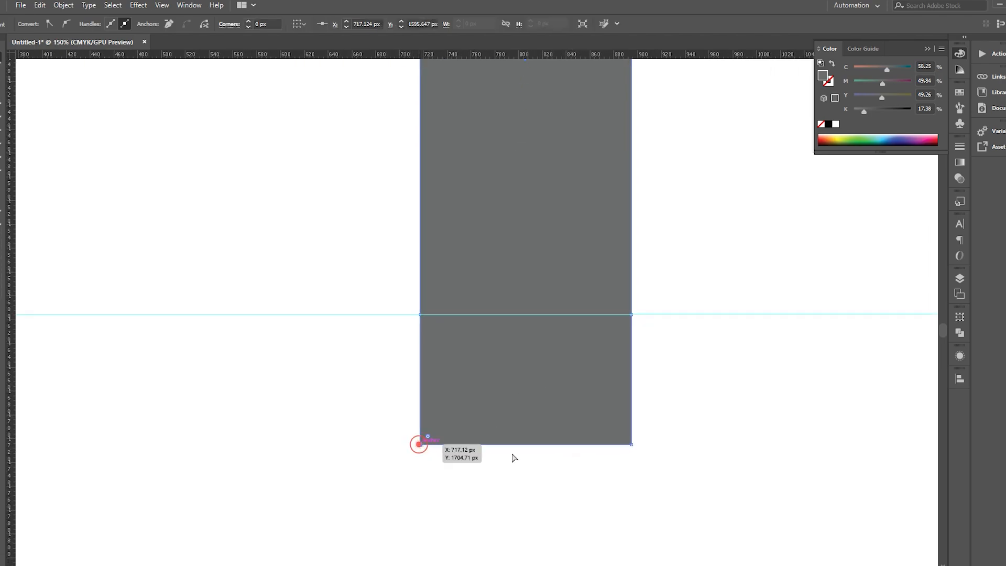
click(631, 445)
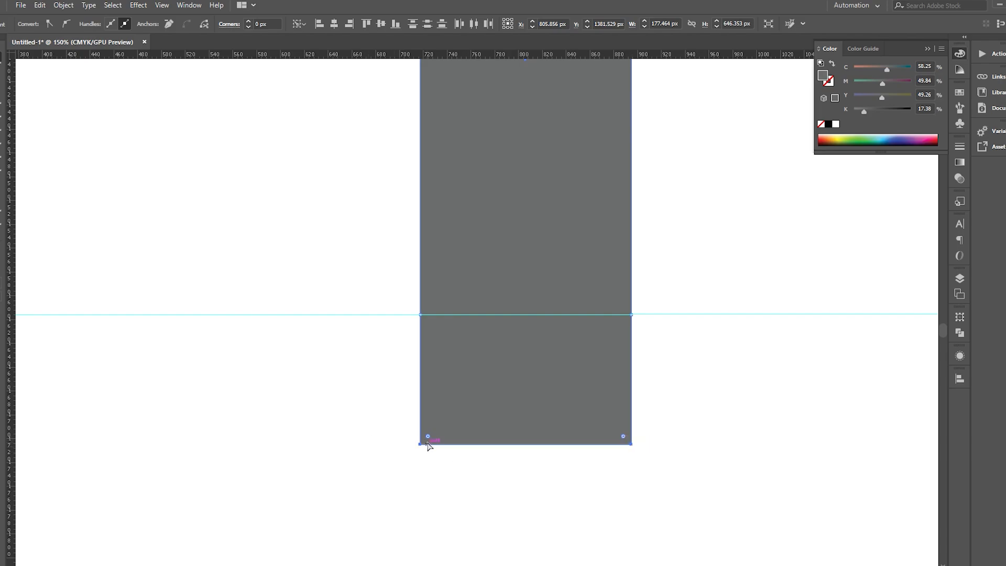
drag(428, 438, 458, 416)
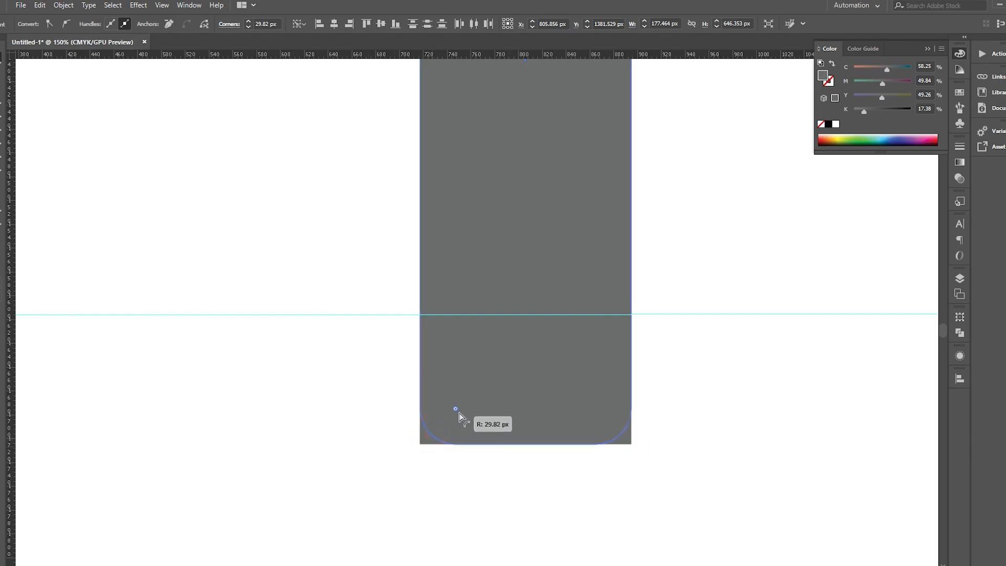
key(ctrl+z)
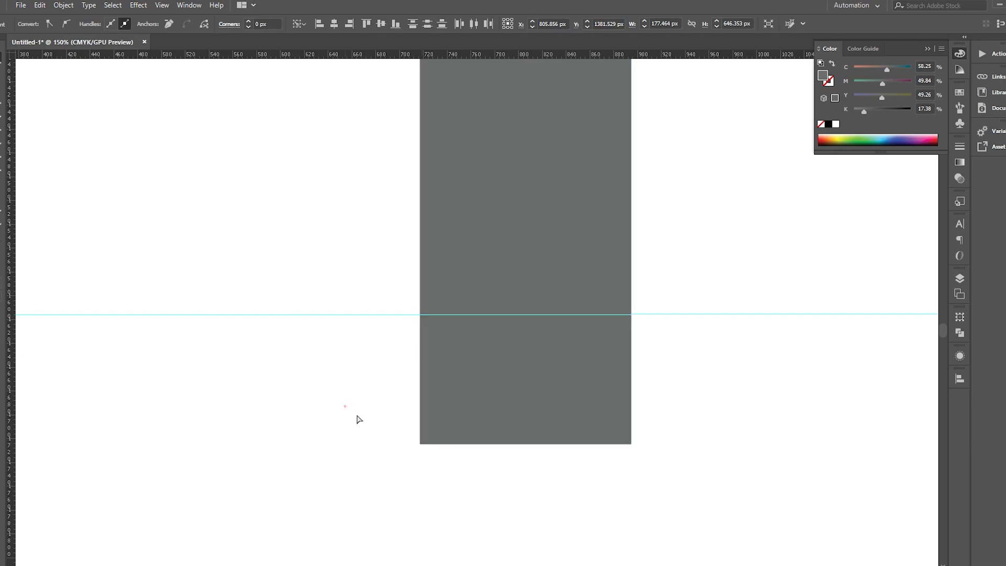
- Undo the rounding applied to all corners of the lower strap
click(357, 410)
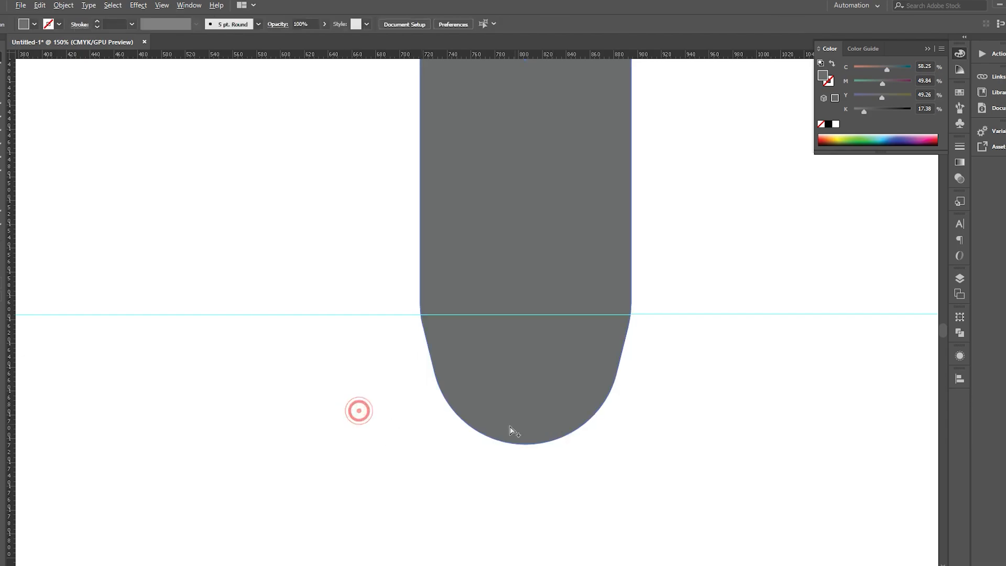
key(ctrl+minus)
key(ctrl+minus)
key(ctrl+minus)
key(ctrl+minus)
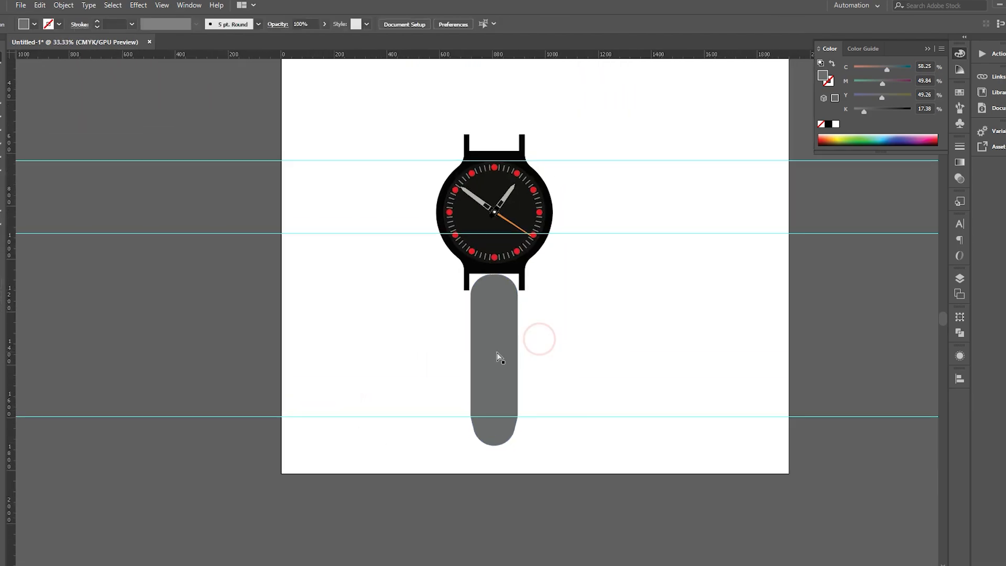
click(496, 355)
key(ctrl+z)
click(551, 352)
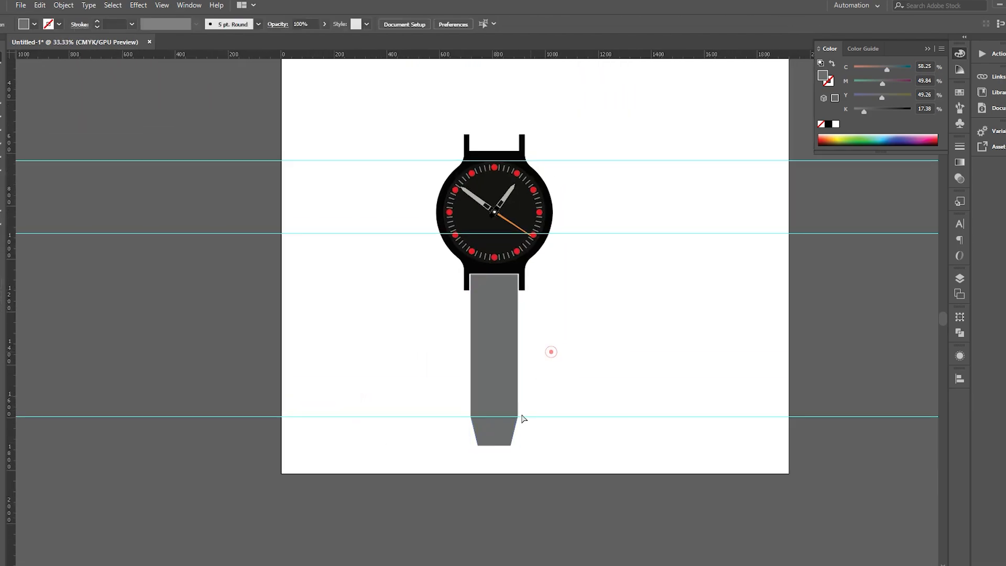
- Round the two bottom end corners of the tapered lower strap
click(496, 406)
scroll(492, 451, up, 3)
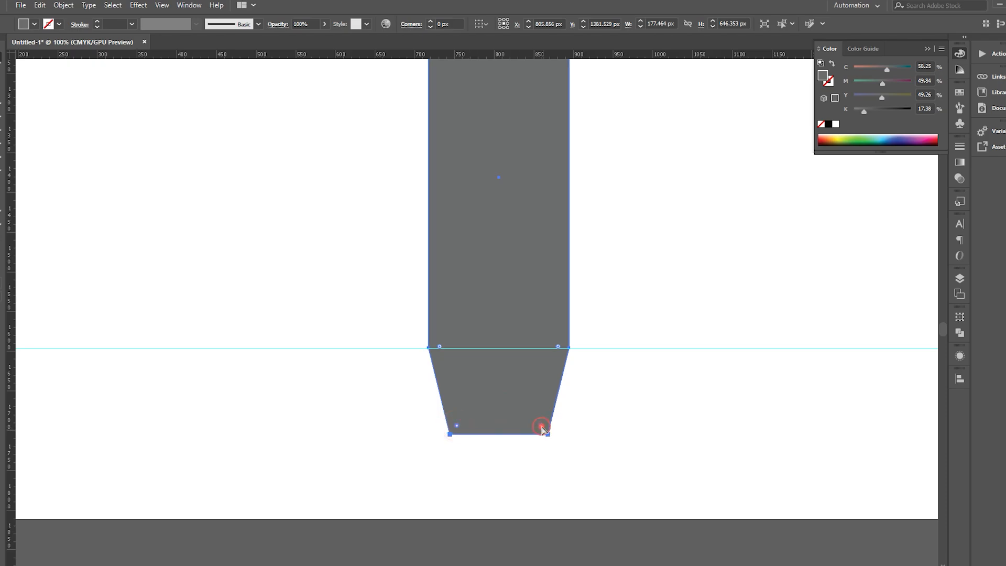
drag(542, 428, 504, 402)
- Round the lower strap's two corners at the horizontal guide, where the taper begins, with a radius of about 174 px
click(558, 347)
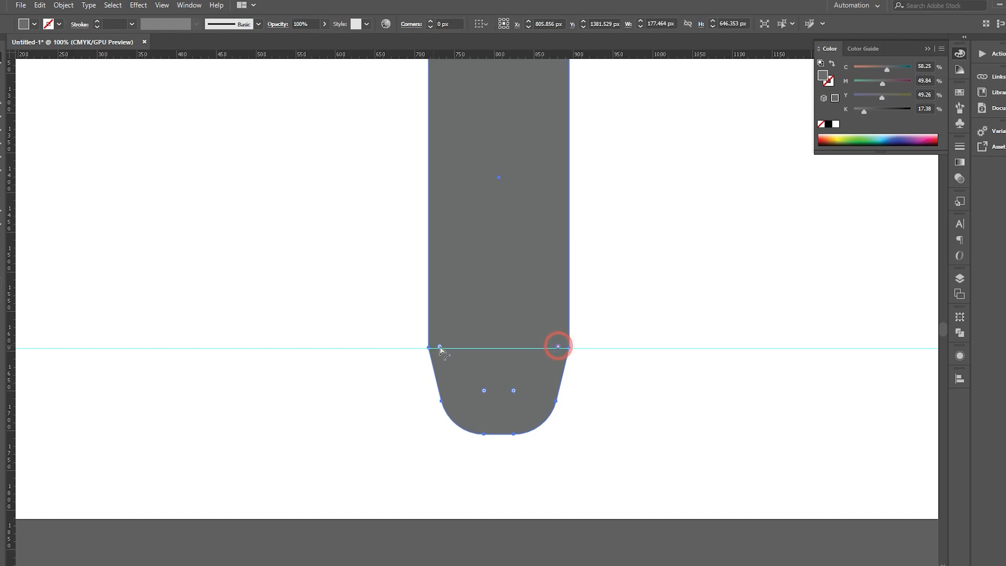
click(440, 347)
click(388, 400)
click(471, 340)
drag(557, 346, 431, 337)
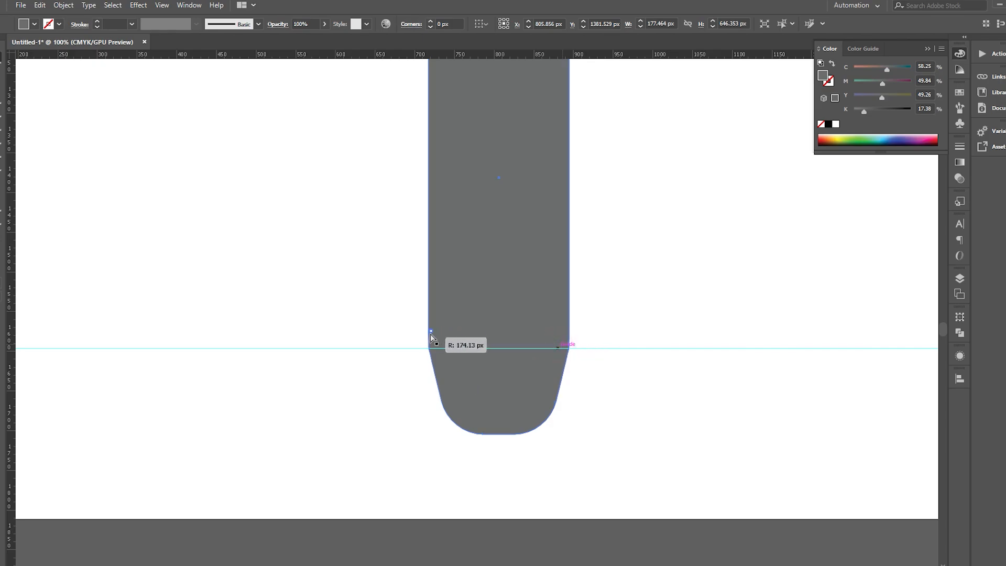
click(351, 331)
- Nudge the upper strap rectangle down toward the watch case, to a centre Y of about 401 px
scroll(490, 488, down, 3)
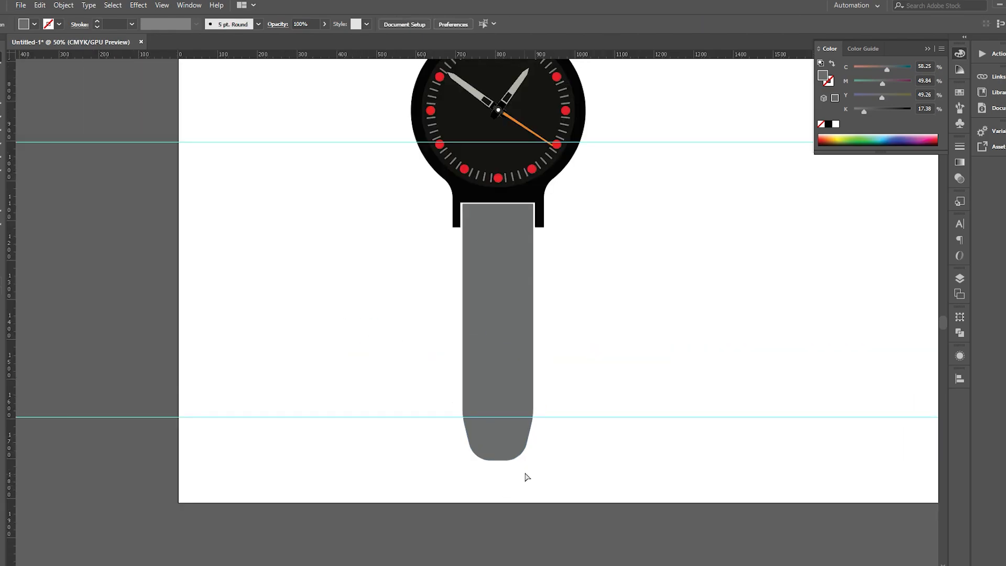
drag(482, 440, 473, 364)
click(427, 379)
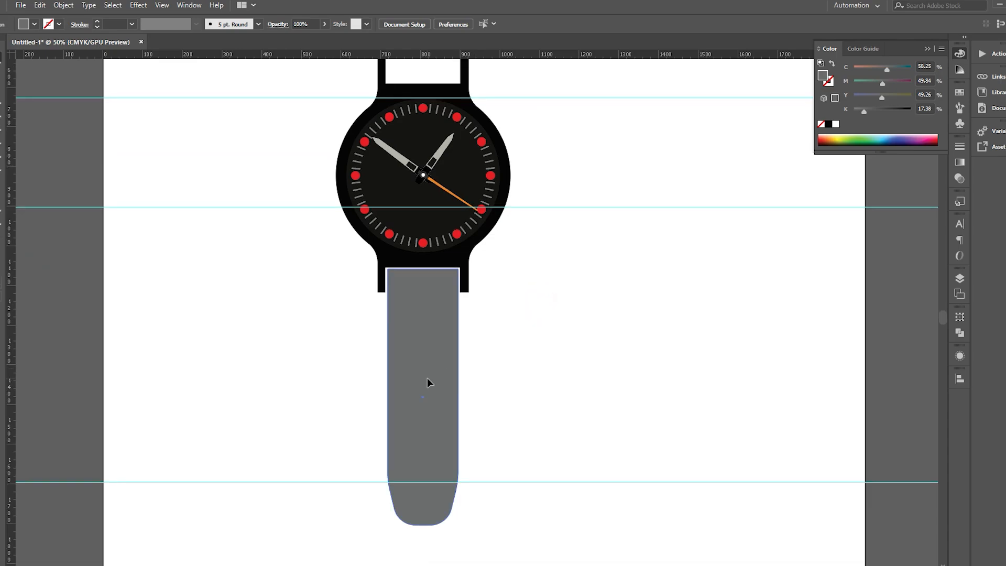
drag(369, 280, 363, 312)
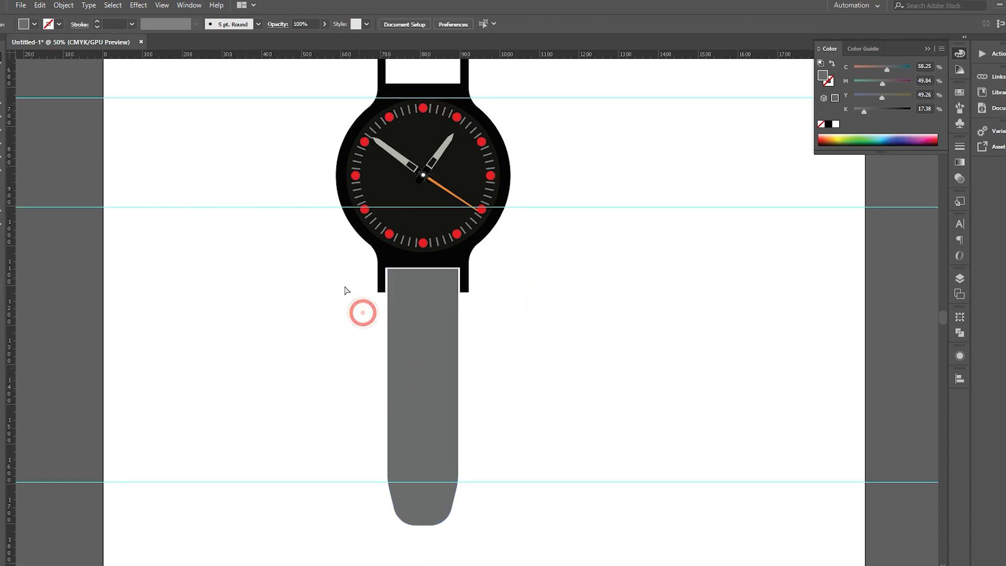
click(505, 106)
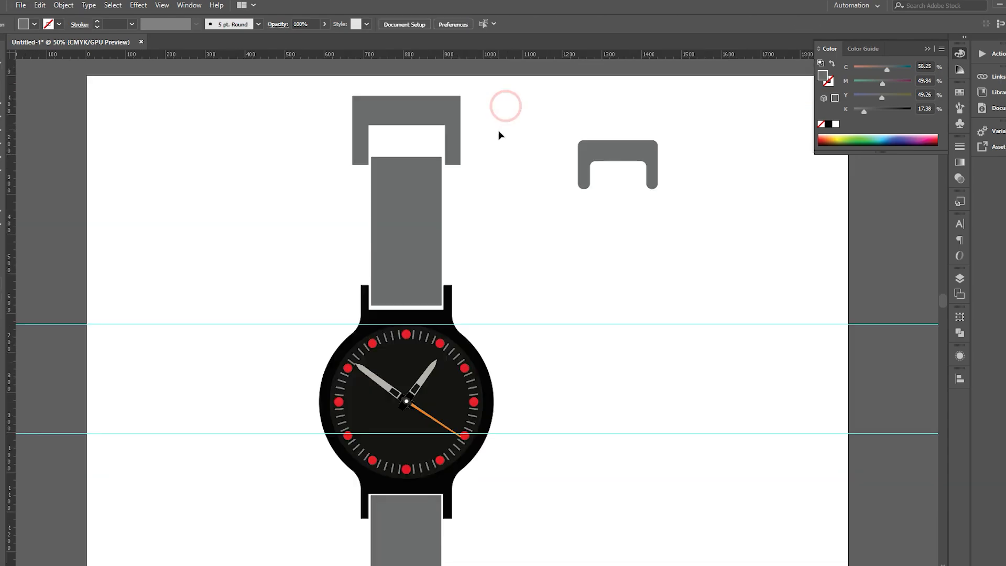
click(434, 238)
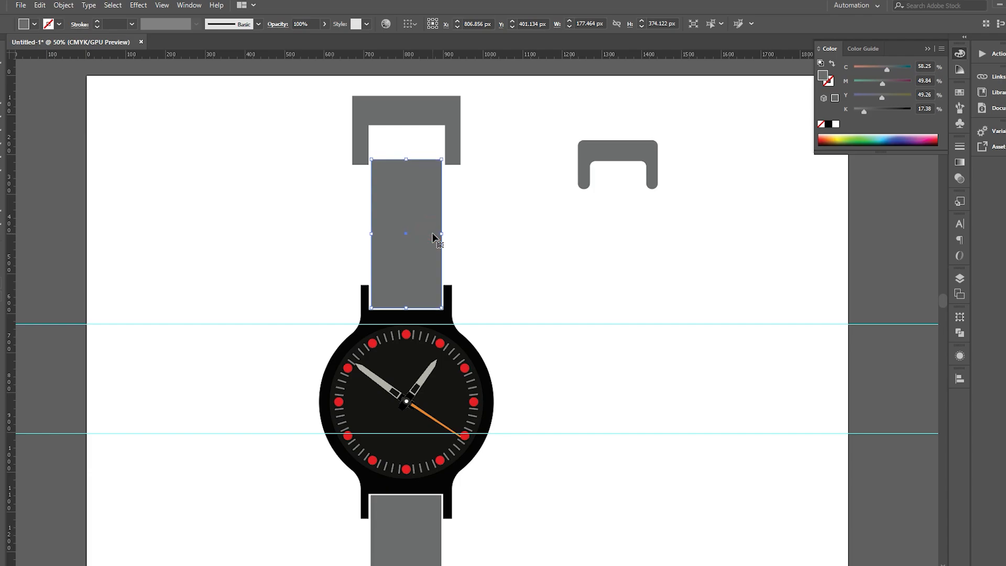
click(480, 216)
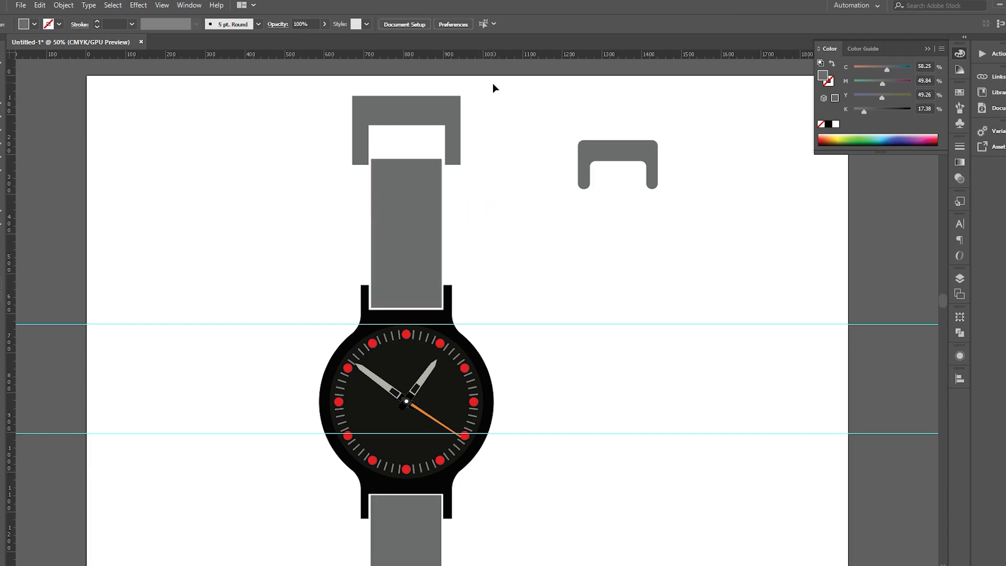
- Move the buckle frame's two inner corner points up to Y 111.67 px to thin its top bar
drag(493, 82, 435, 176)
click(292, 115)
click(385, 115)
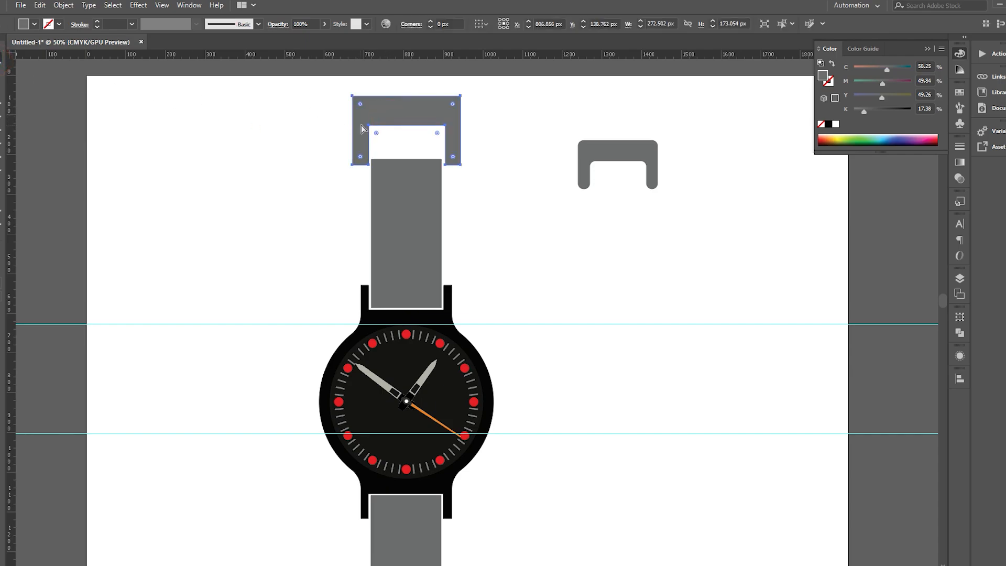
key(a)
click(369, 127)
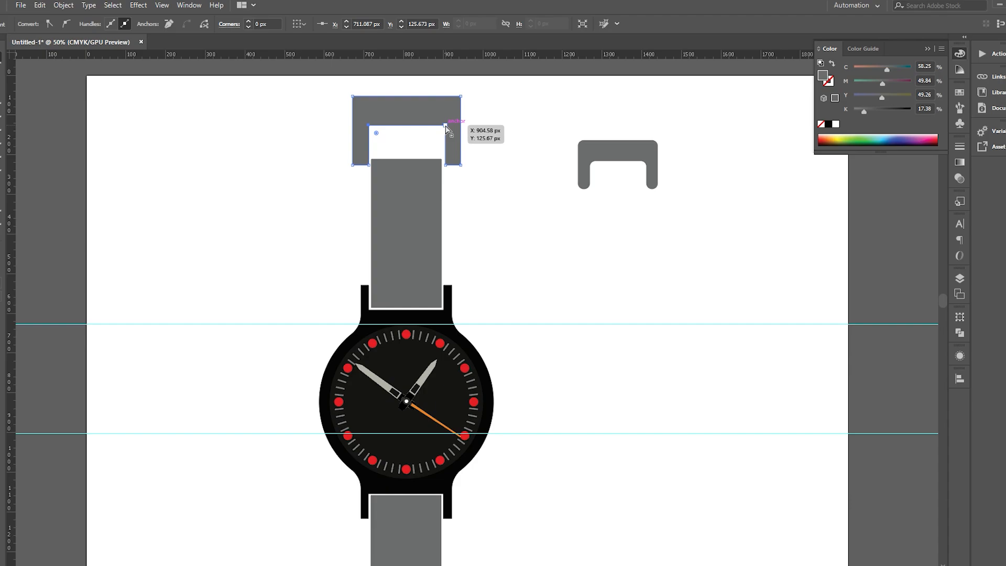
shift+click(445, 127)
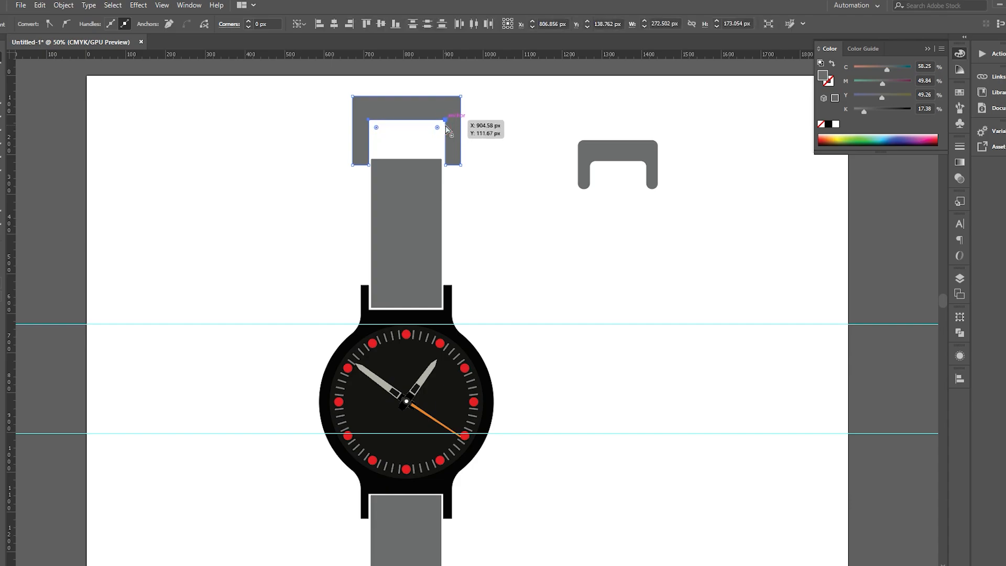
click(217, 137)
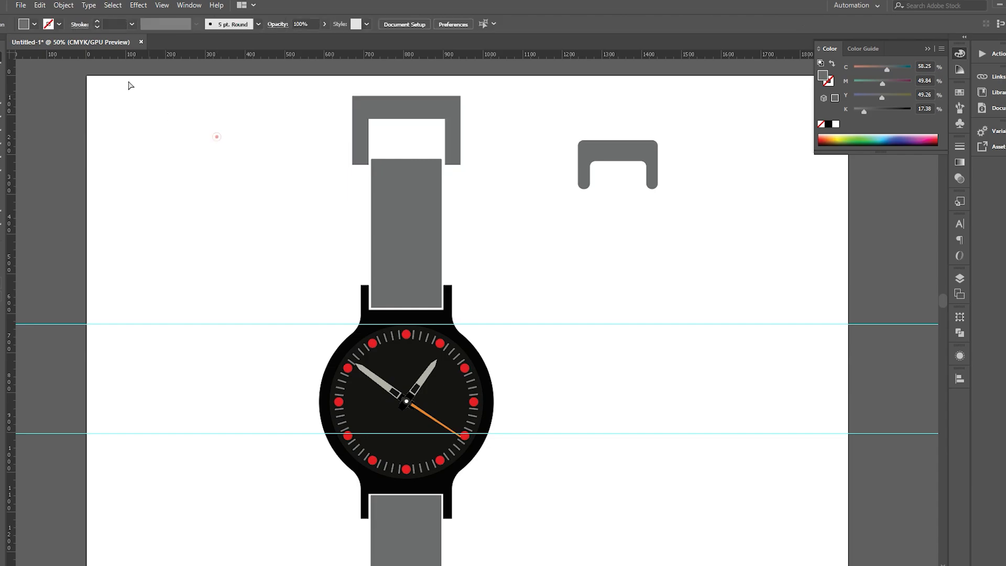
- Delete the spare rounded buckle shape beside the watch
drag(587, 118, 660, 238)
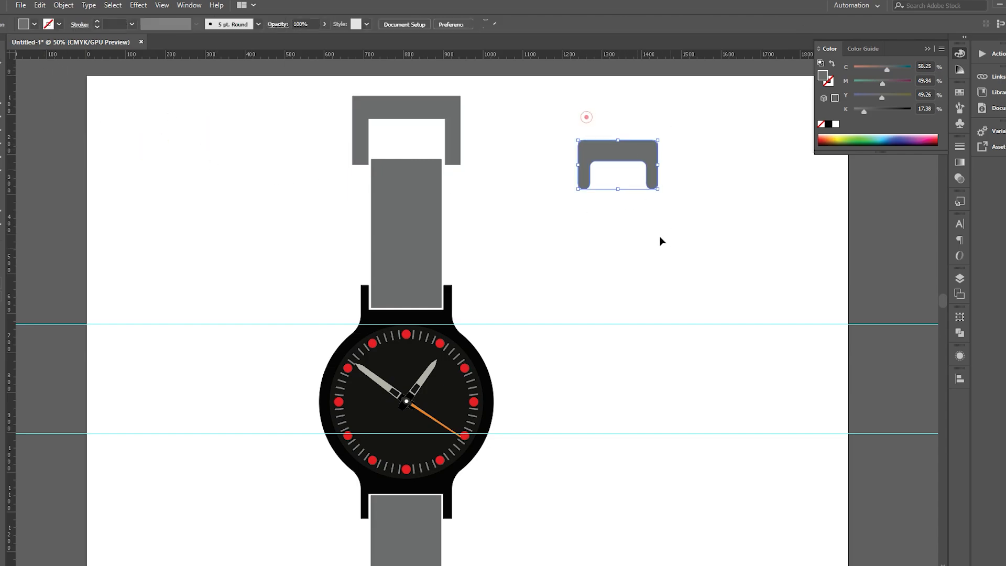
key(Delete)
click(565, 179)
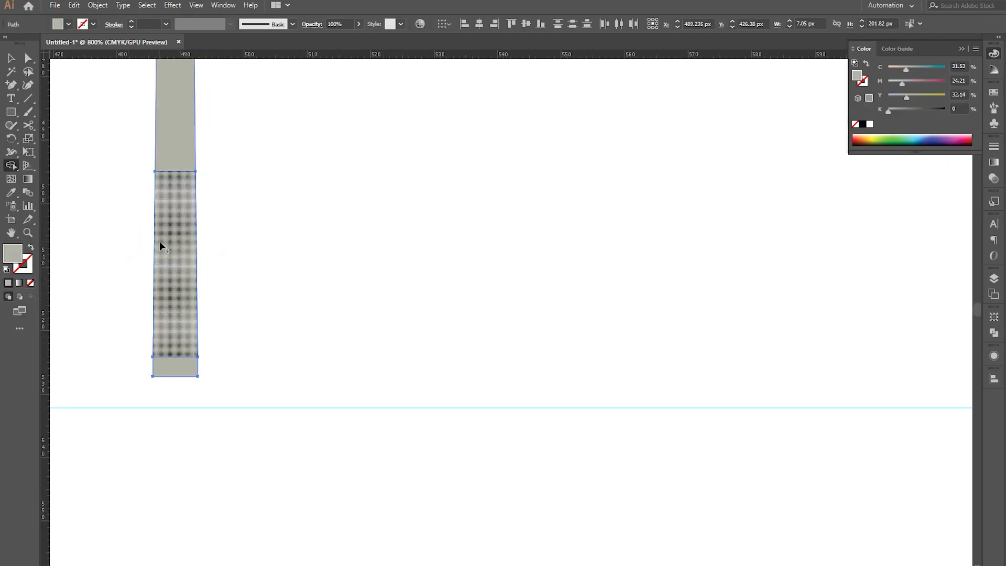
- Fill the segment near the base of the light grey hand with dark grey #30302F
double_click(12, 253)
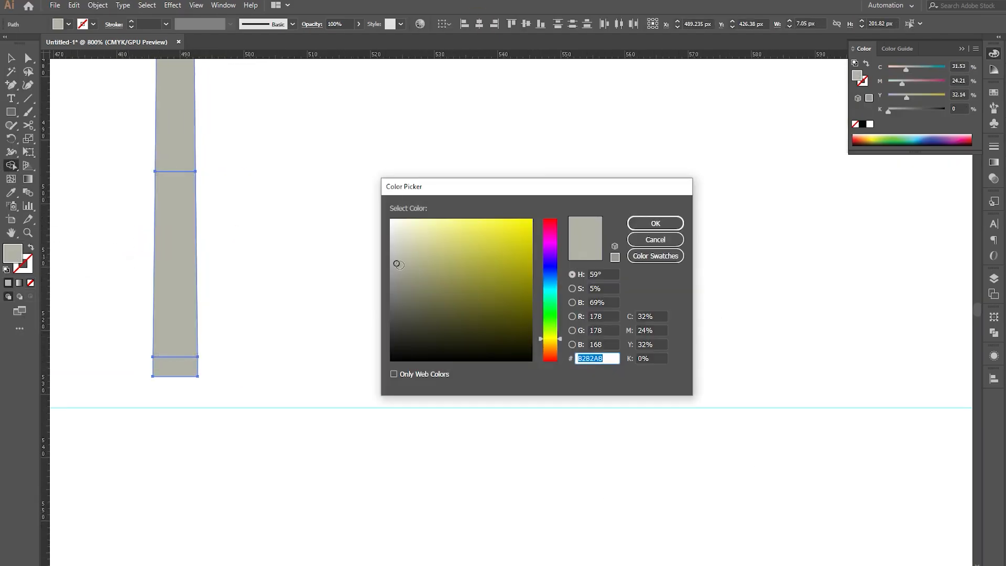
drag(399, 265, 391, 346)
click(668, 224)
click(11, 58)
click(251, 220)
click(175, 251)
double_click(12, 254)
drag(398, 265, 394, 334)
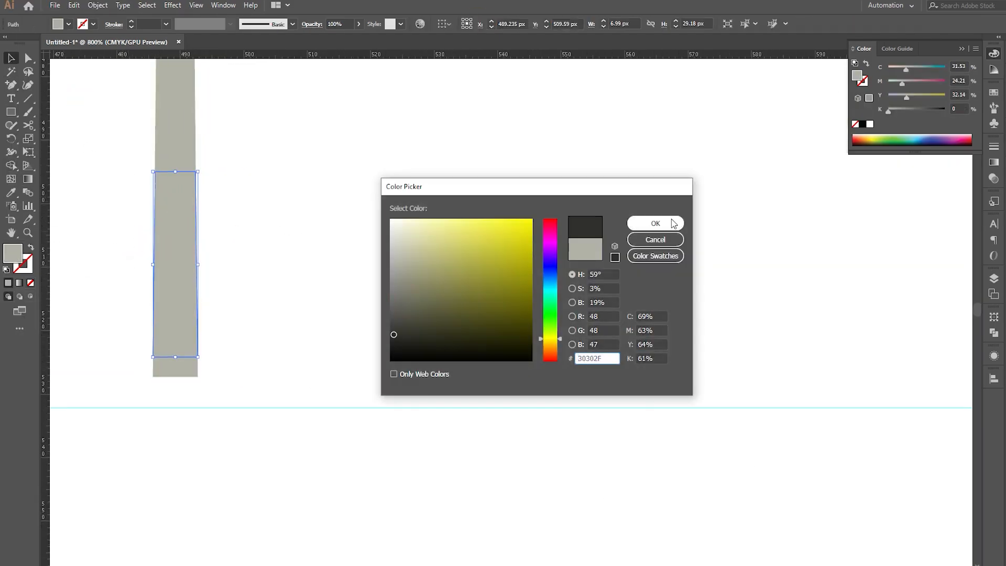
click(674, 223)
click(252, 220)
scroll(157, 218, down, 2)
drag(159, 219, 315, 285)
scroll(315, 284, up, 1)
click(331, 336)
drag(326, 387, 326, 403)
click(14, 114)
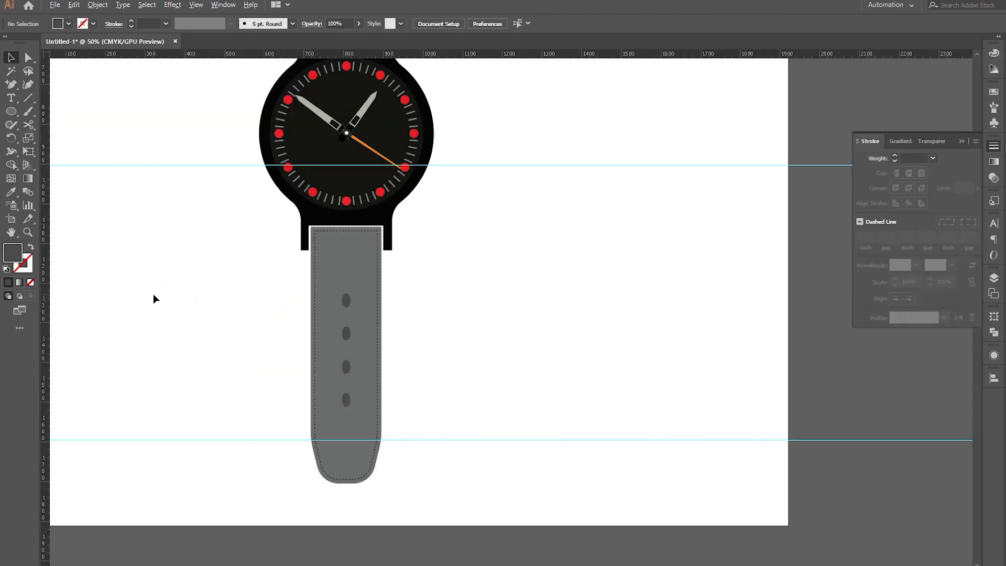
- Rotate the orange second hand to point toward four o'clock and place it at the dial's centre
scroll(153, 298, up, 1)
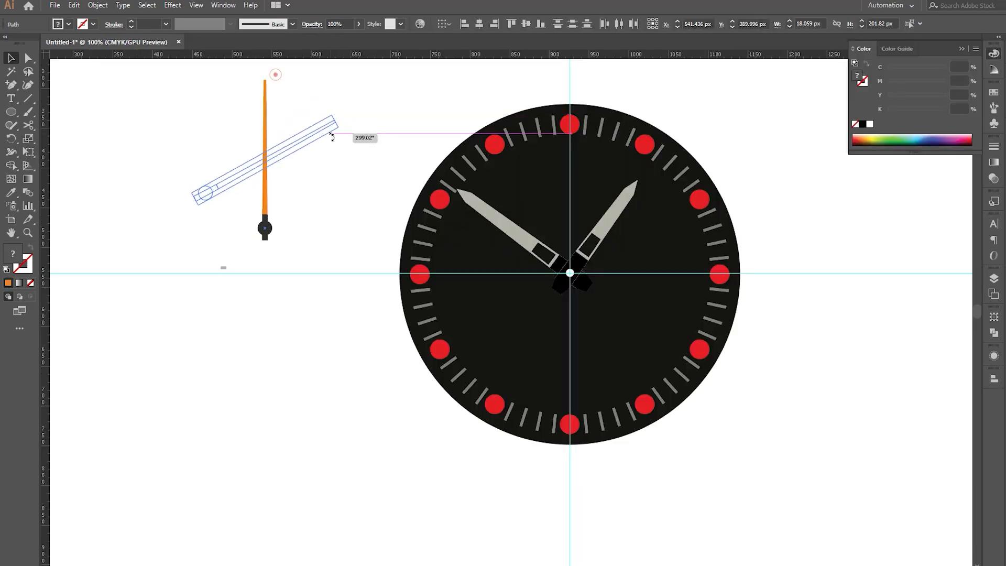
drag(330, 135, 344, 229)
drag(162, 136, 570, 272)
- Swap the fill and stroke of the inset outline on the lower strap
scroll(571, 274, up, 4)
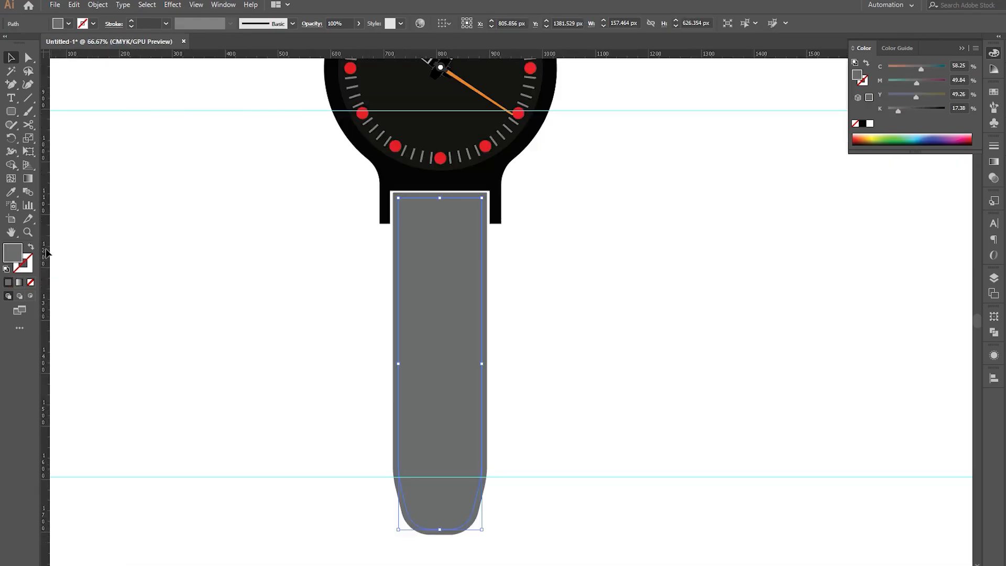
click(31, 248)
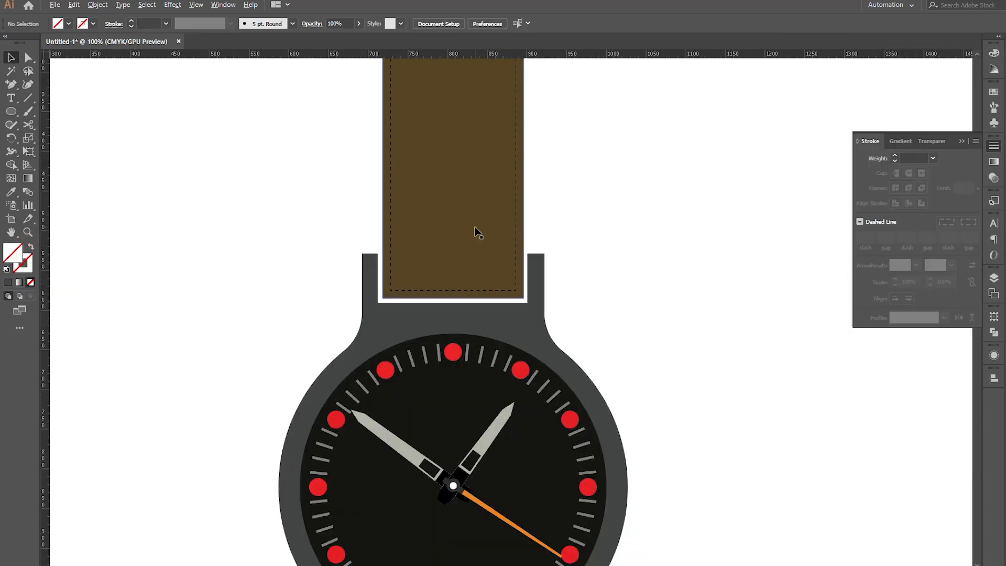
- Recolour the group of four oval strap holes to dark brown #47381B
scroll(478, 233, down, 1)
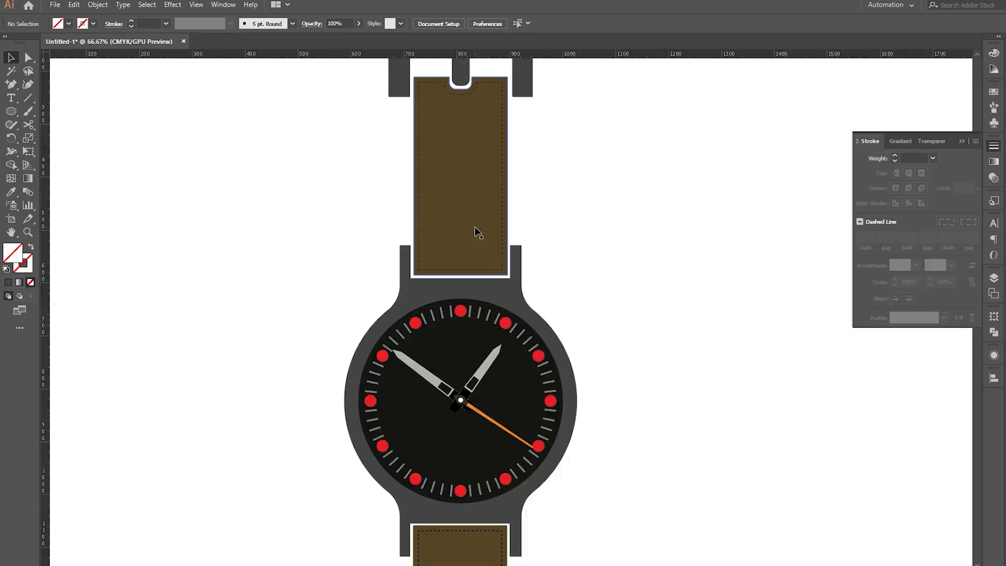
scroll(478, 232, down, 2)
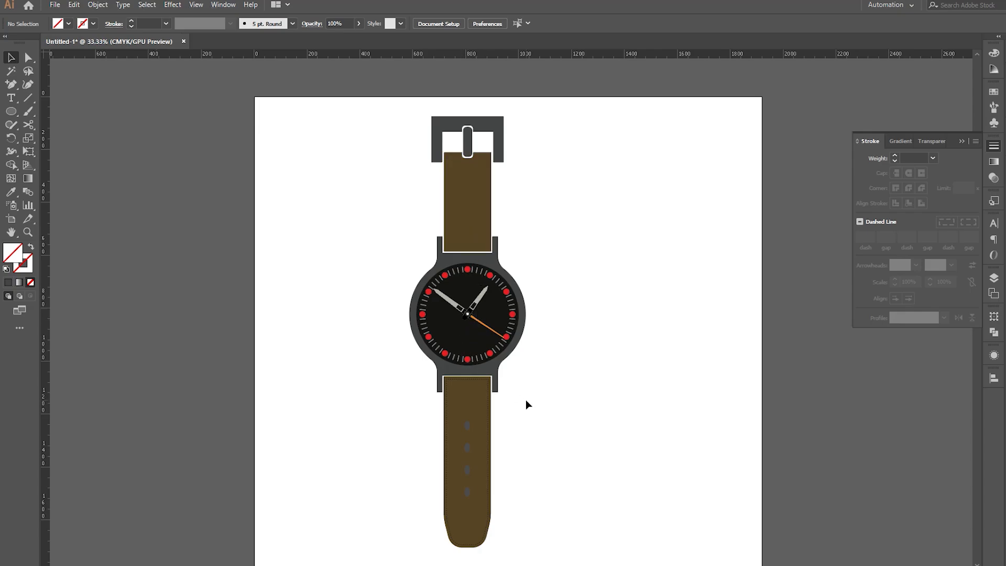
scroll(475, 458, up, 4)
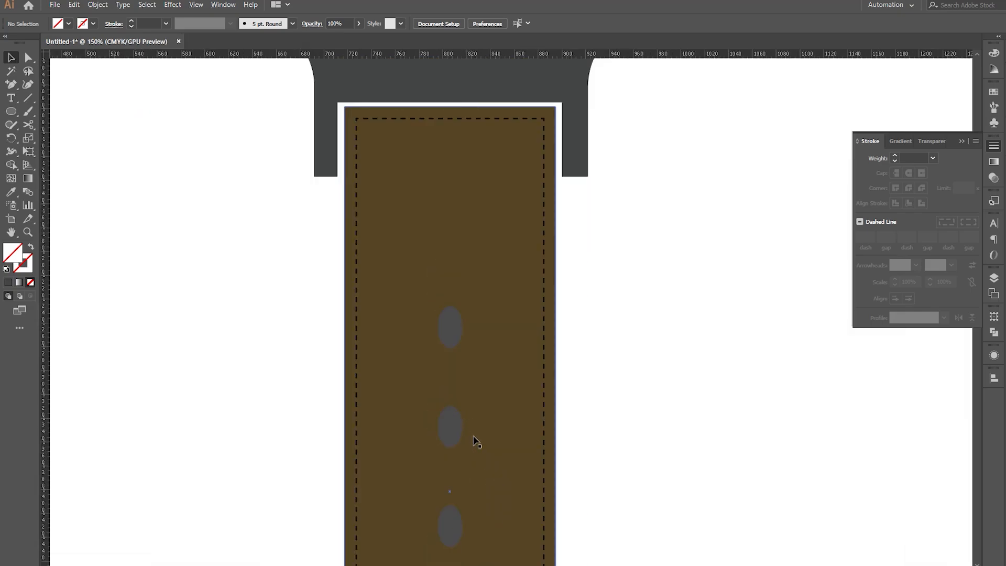
drag(494, 464, 465, 375)
click(421, 342)
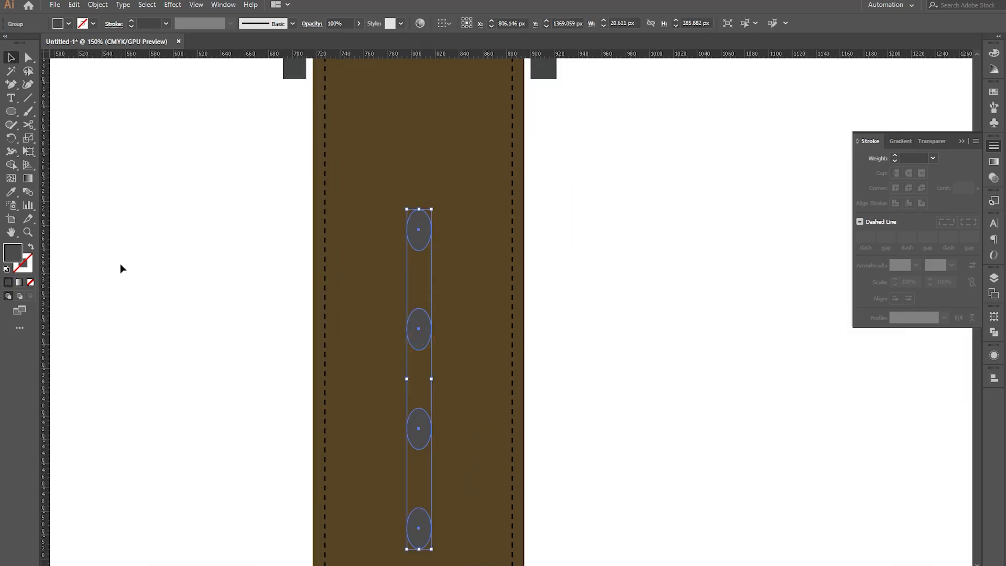
double_click(12, 256)
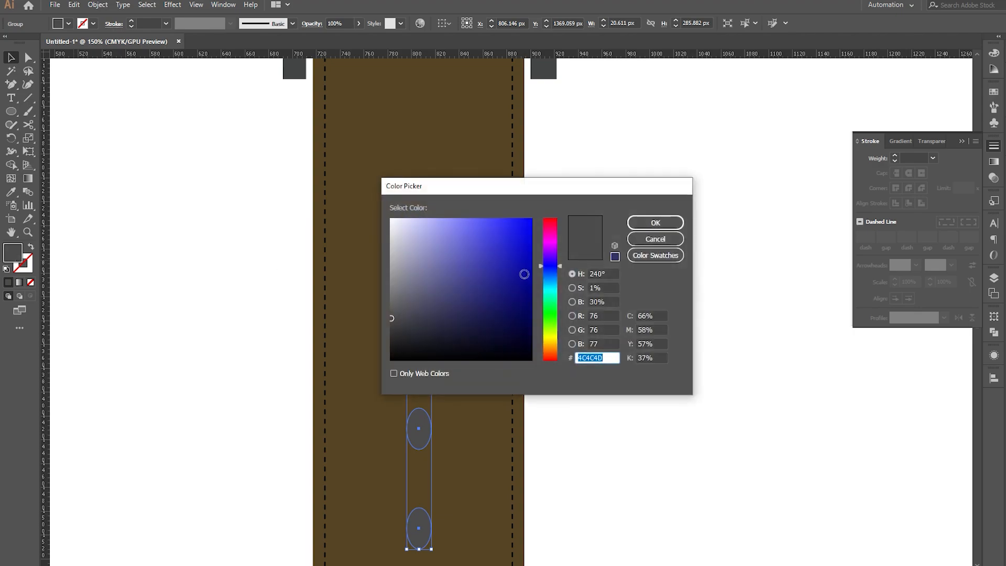
drag(560, 263, 560, 346)
mouse_move(480, 301)
mouse_down()
mouse_move(478, 329)
mouse_move(479, 314)
mouse_up()
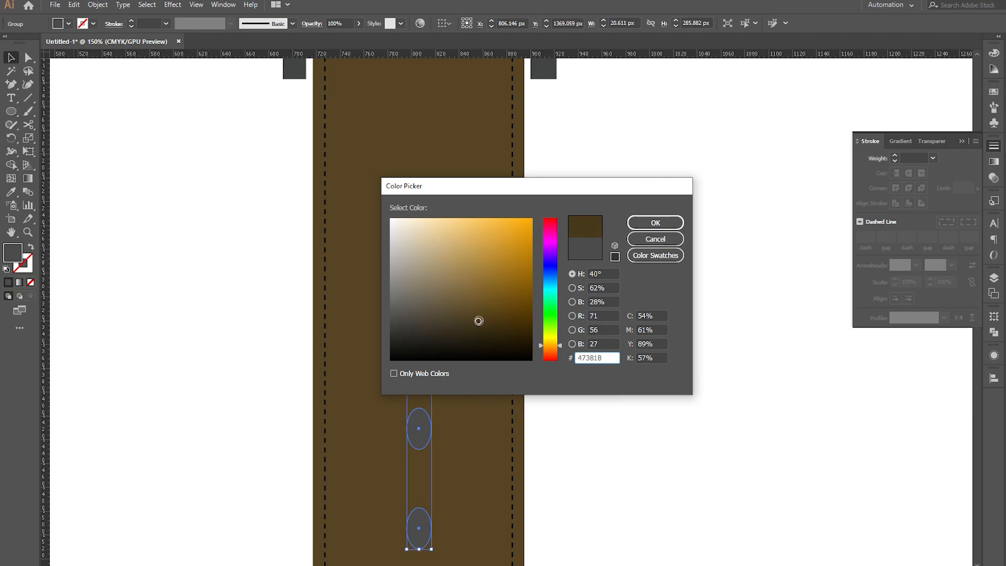
click(673, 225)
click(703, 243)
- Group all parts of the watch, including buckle, straps, case, dial and hands, into one object
scroll(642, 249, down, 4)
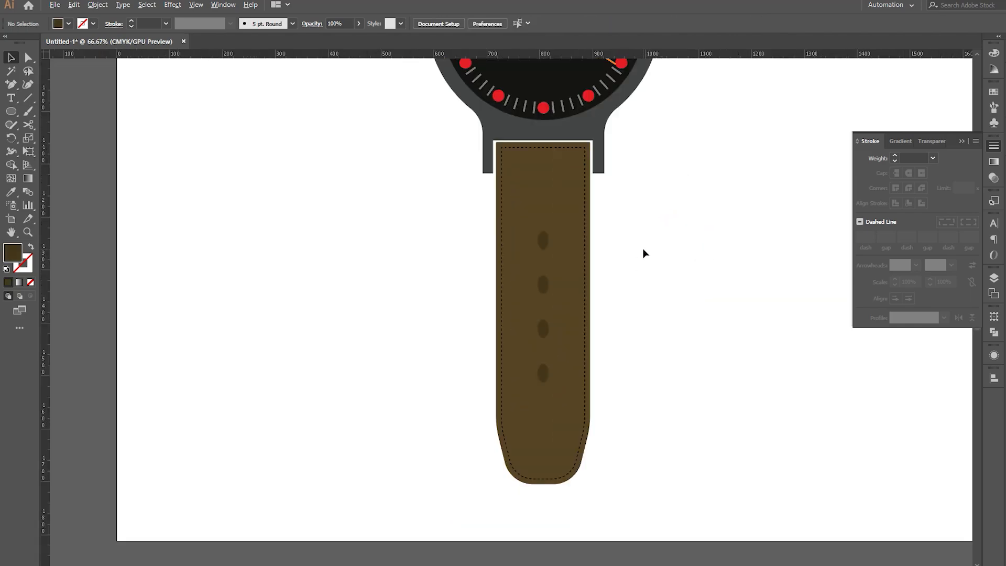
drag(668, 216, 531, 320)
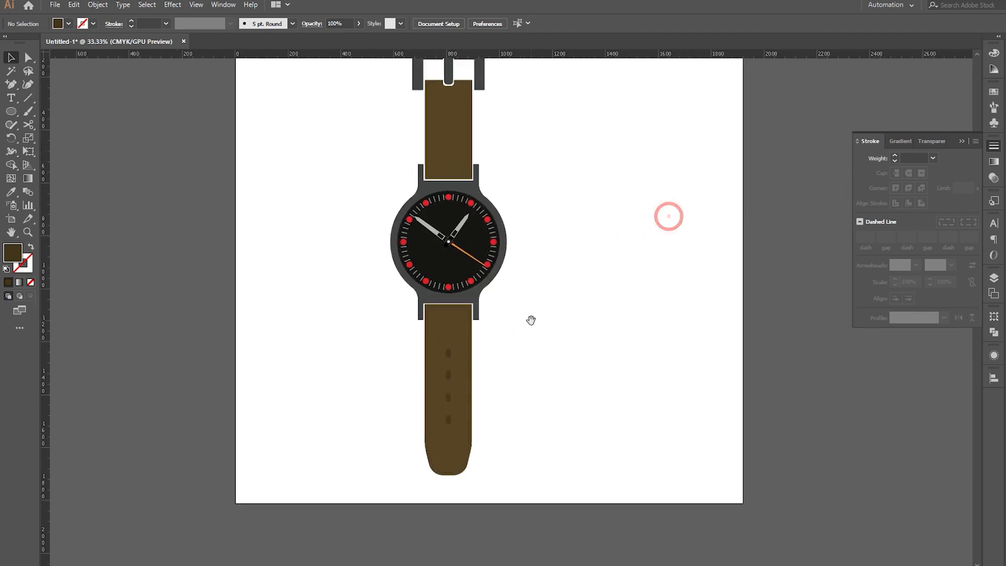
drag(546, 233, 531, 277)
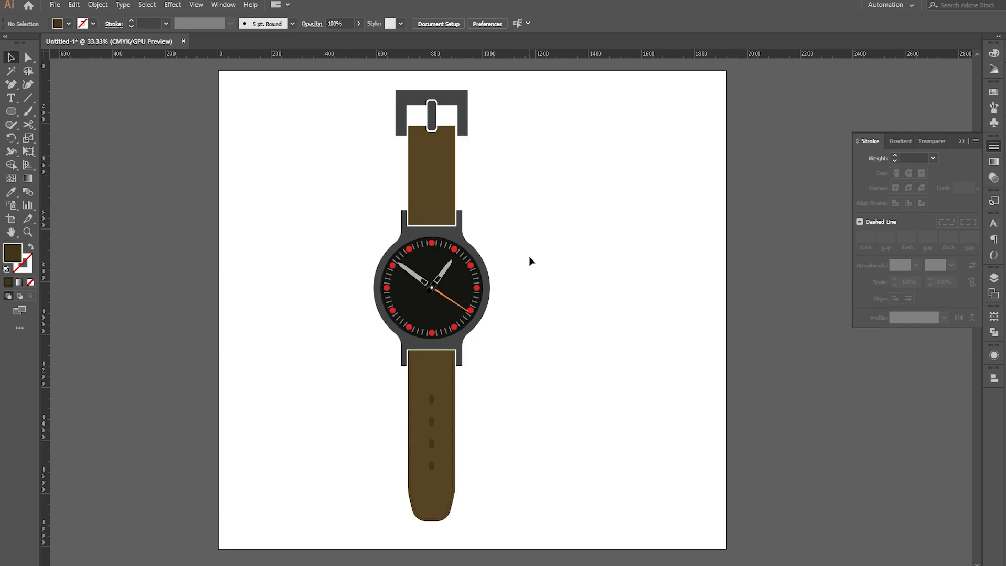
key(ctrl+0)
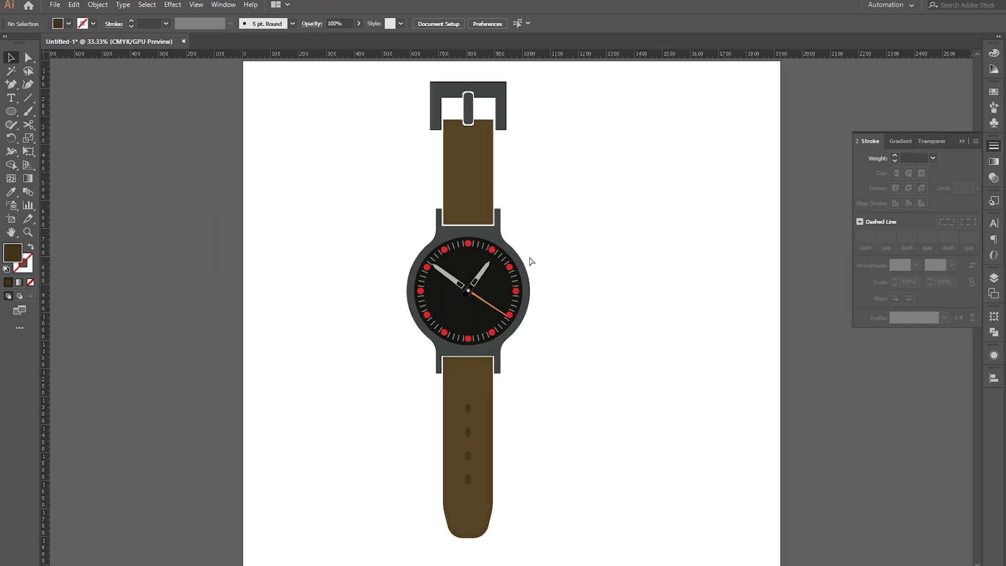
drag(368, 79, 575, 559)
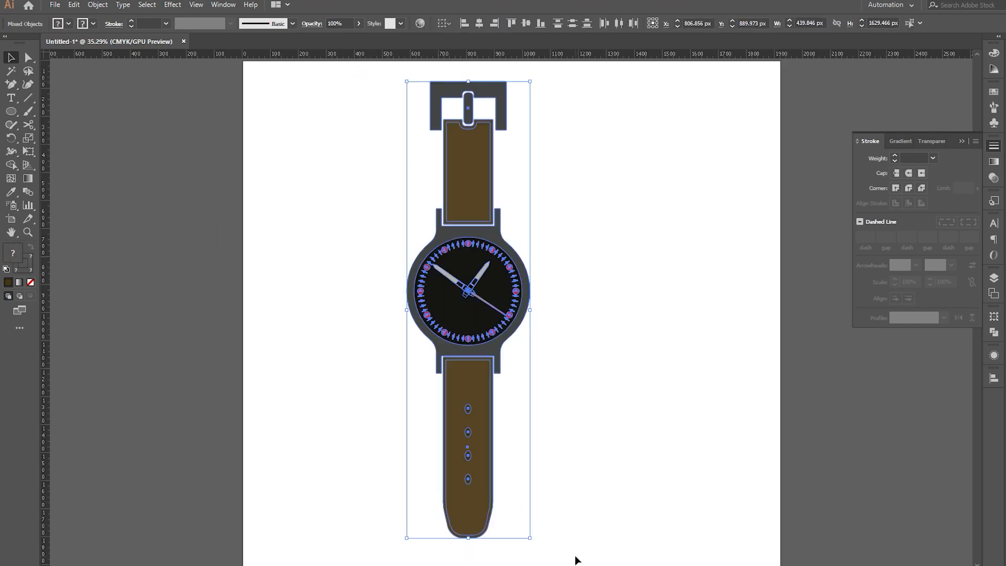
key(ctrl+g)
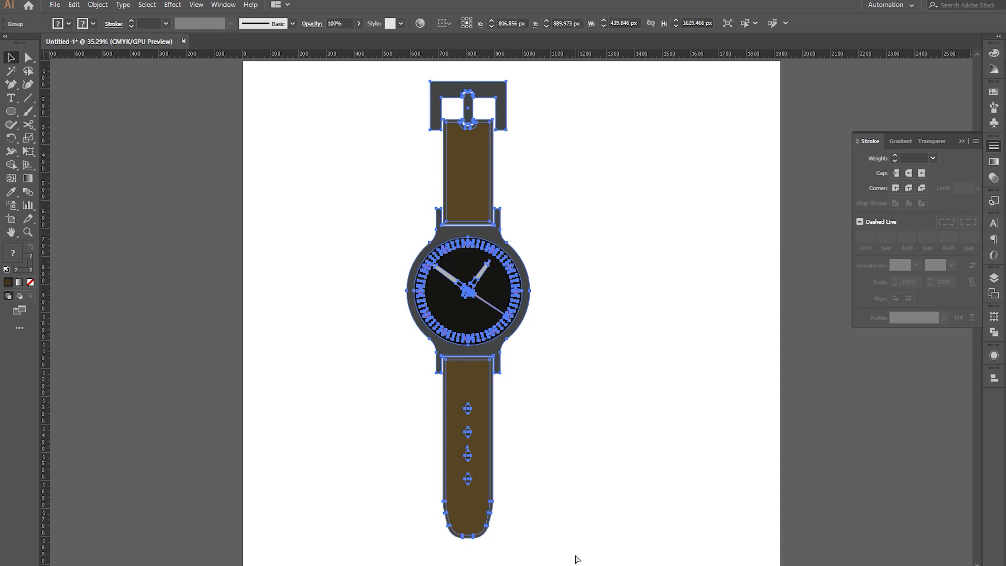
click(555, 448)
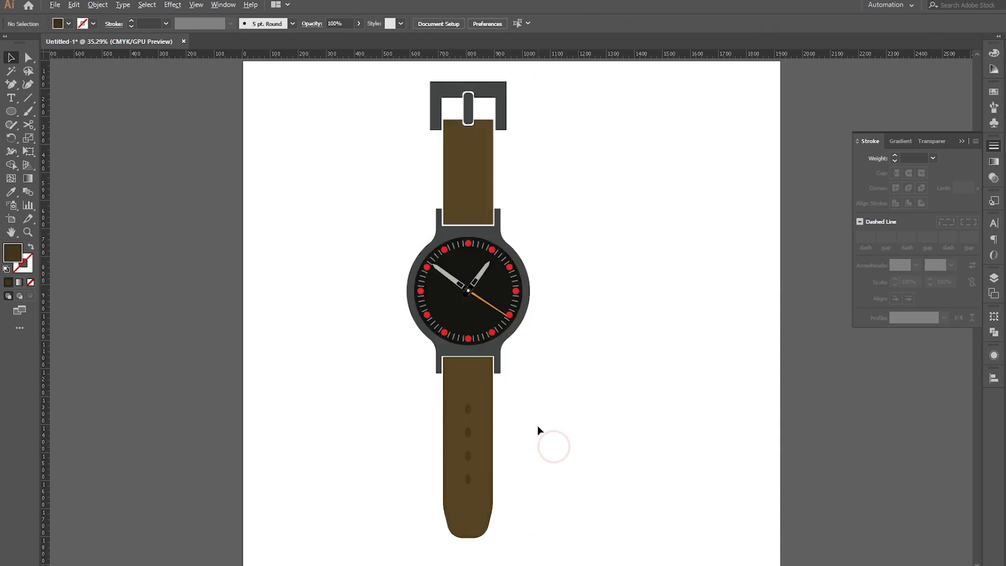
- Examine the watch's dial, hands, case and stitched straps up close
scroll(537, 427, up, 2)
scroll(539, 429, down, 1)
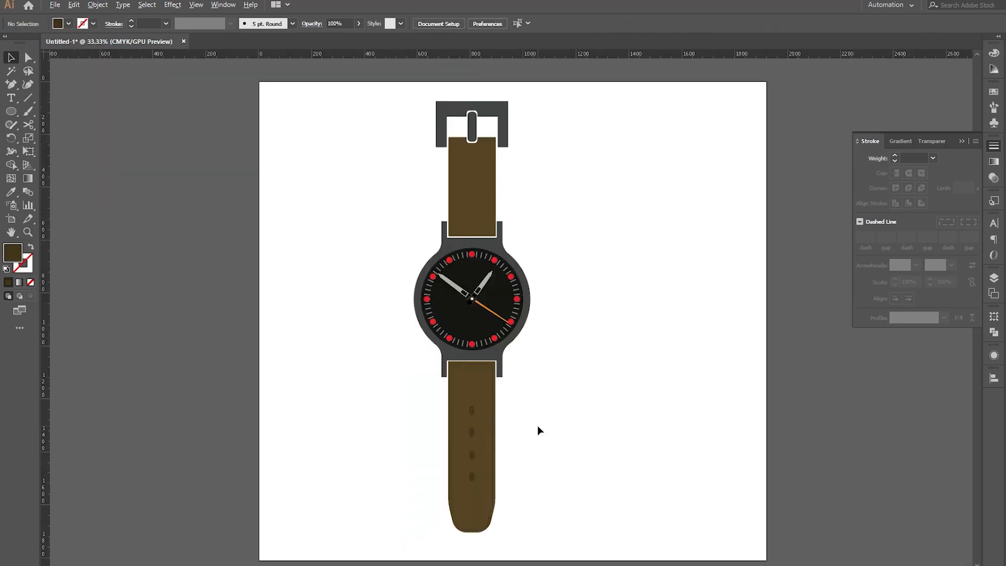
scroll(538, 429, up, 4)
drag(297, 314, 463, 565)
drag(449, 296, 454, 310)
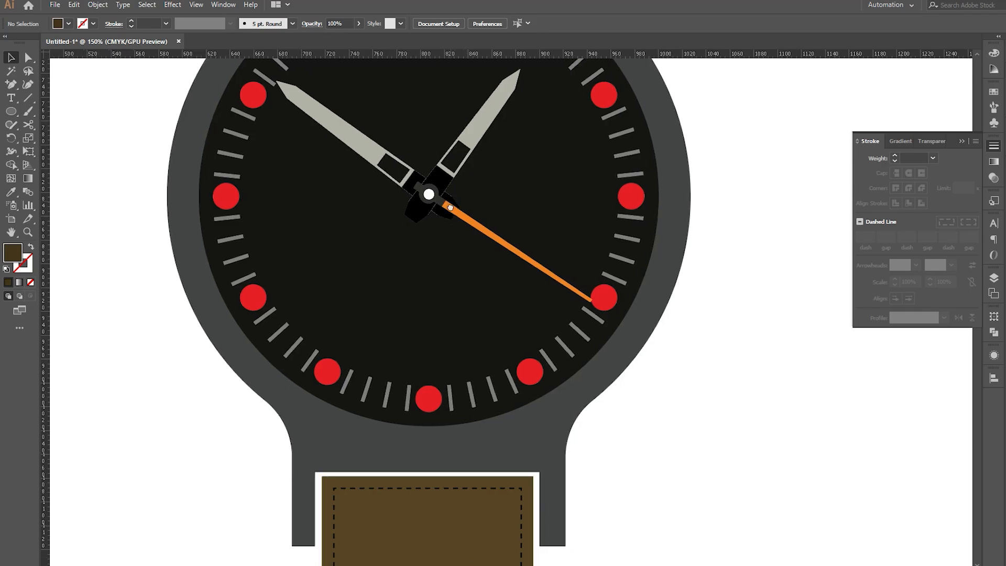
drag(450, 207, 465, 433)
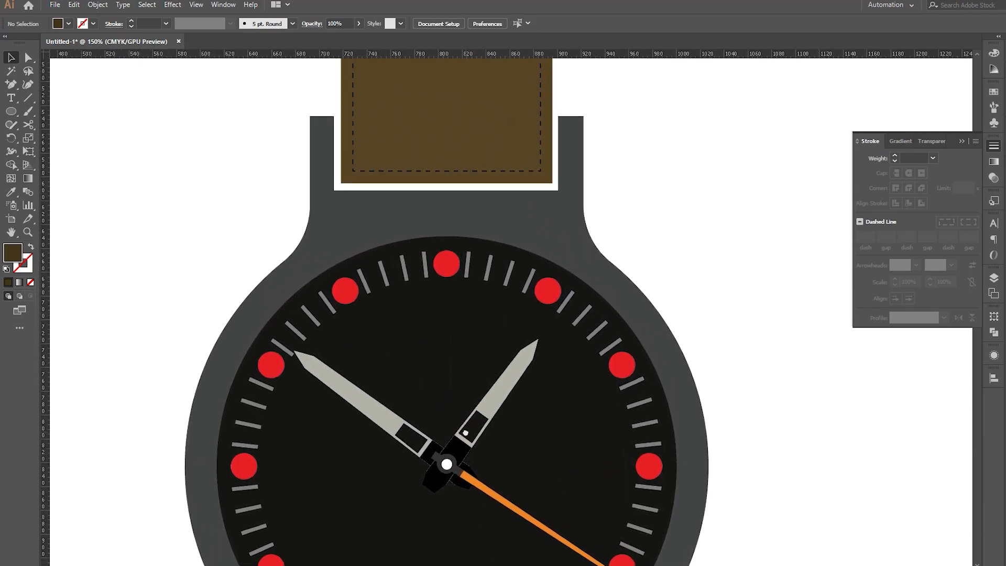
drag(442, 128, 452, 373)
drag(444, 116, 415, 166)
scroll(477, 305, down, 3)
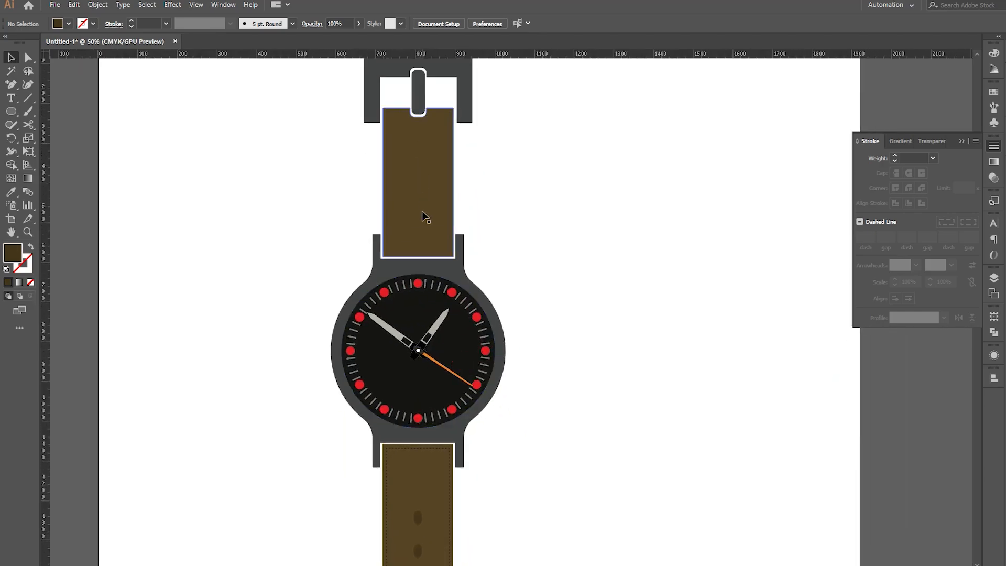
scroll(422, 219, down, 1)
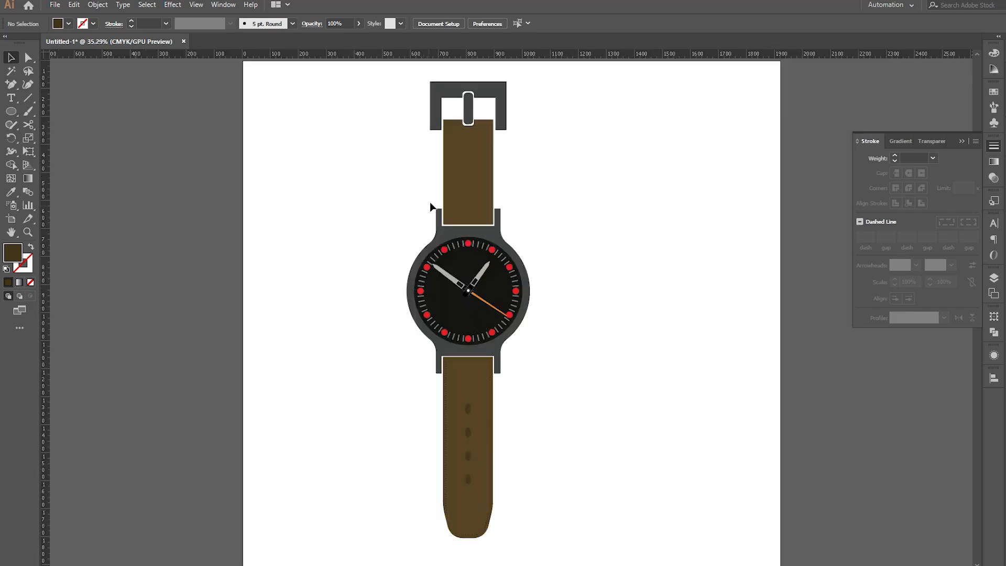
- Move the grouped watch horizontally to the middle of the artboard, at about X 983 px
drag(342, 108, 505, 356)
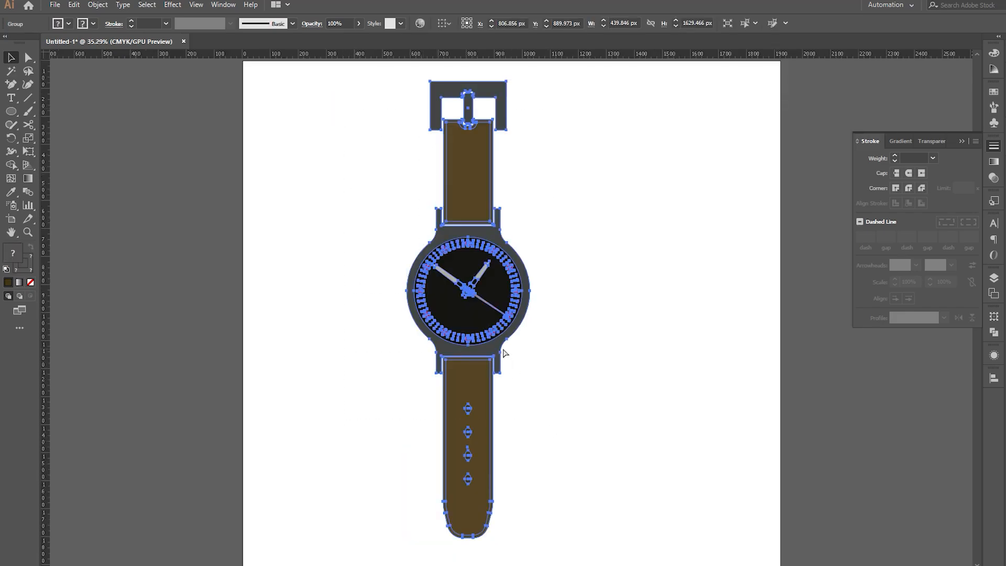
drag(492, 314, 542, 315)
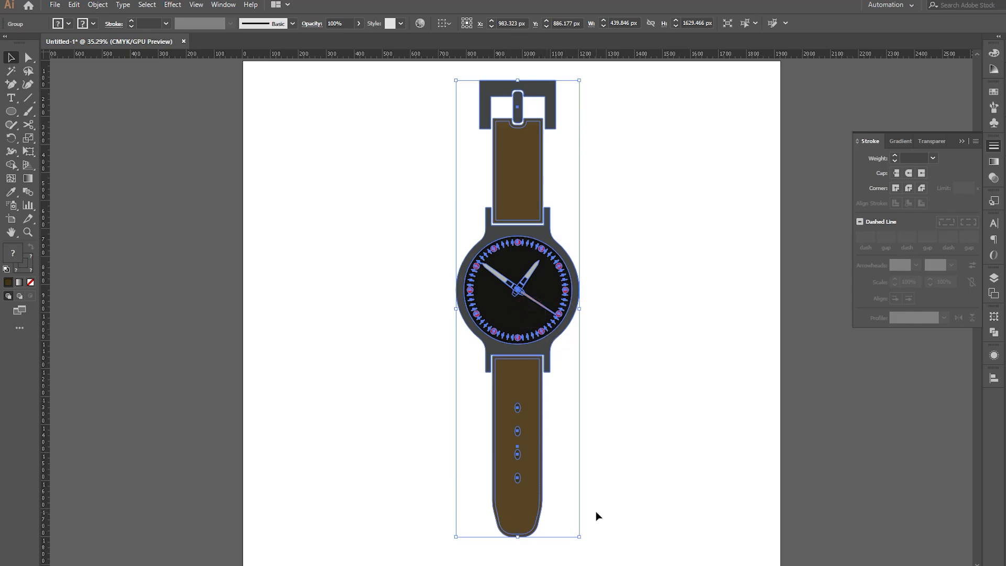
click(626, 470)
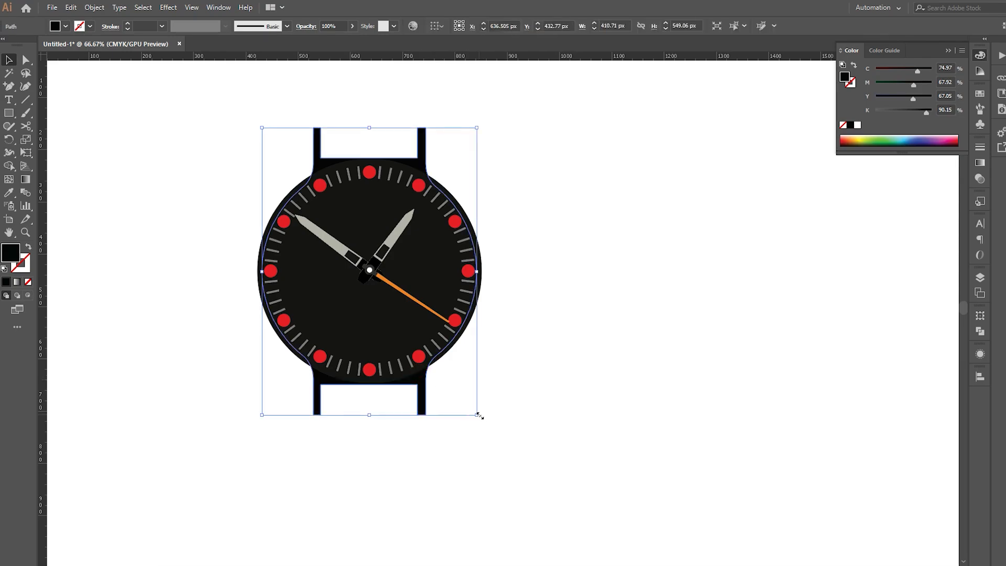
- Enlarge the black case shape proportionally around its centre to about 440 px wide and 588 px high
drag(475, 414, 490, 427)
click(556, 388)
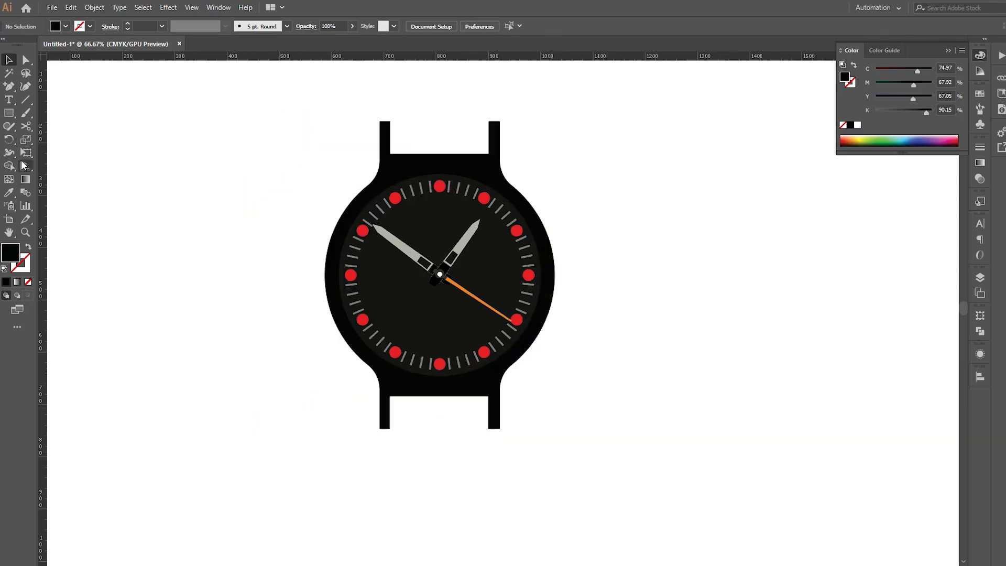
- Draw a tall rectangle about 129 by 538 px beside the watch and fill it with grey #666666
key(m)
drag(151, 157, 219, 438)
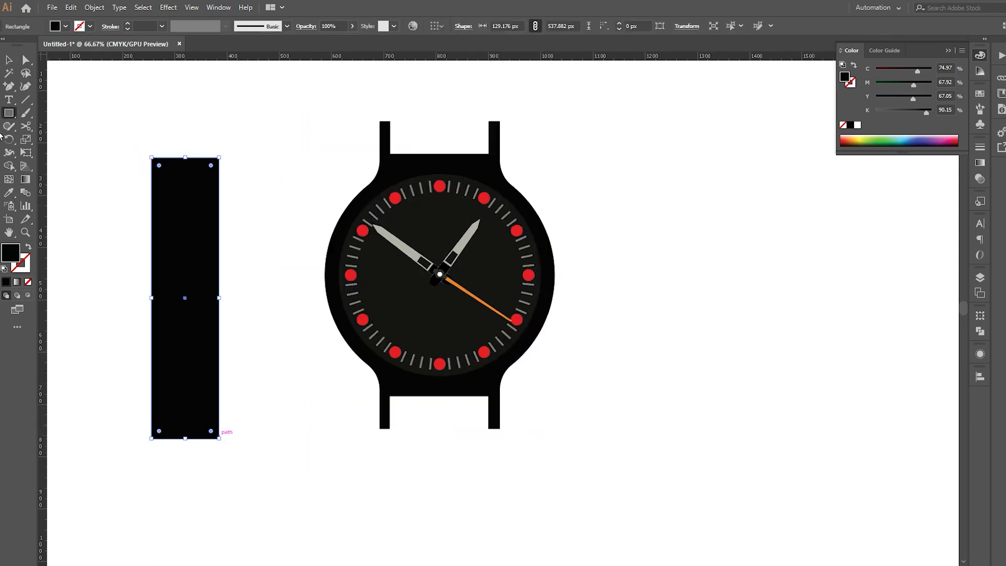
double_click(11, 254)
text(666666)
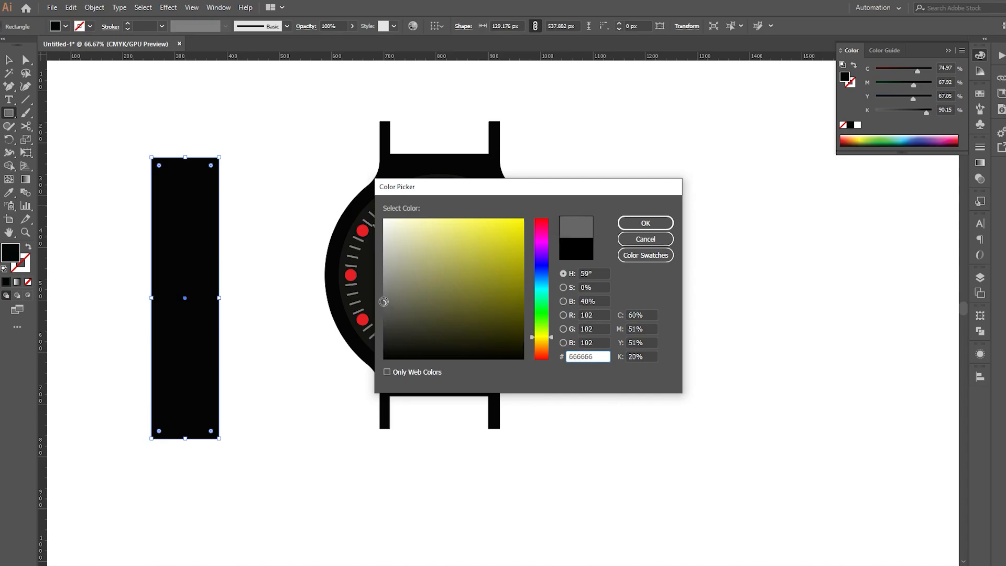
click(642, 222)
key(v)
click(161, 213)
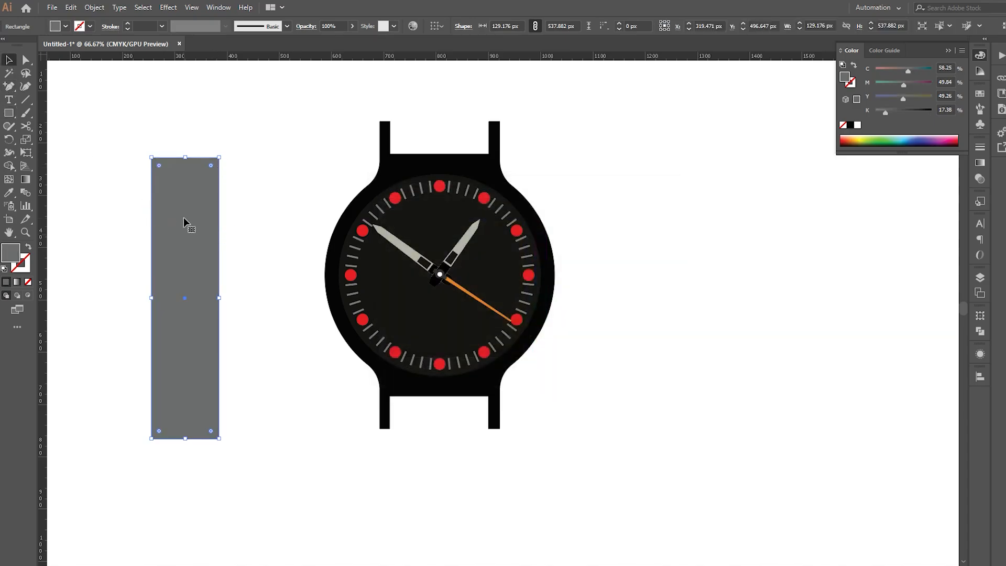
- Move the grey rectangle between the case's lower lugs and widen it slightly on both sides
drag(183, 217, 436, 464)
drag(471, 405, 481, 403)
key(ctrl+shift+a)
drag(455, 472, 445, 374)
scroll(431, 408, up, 1)
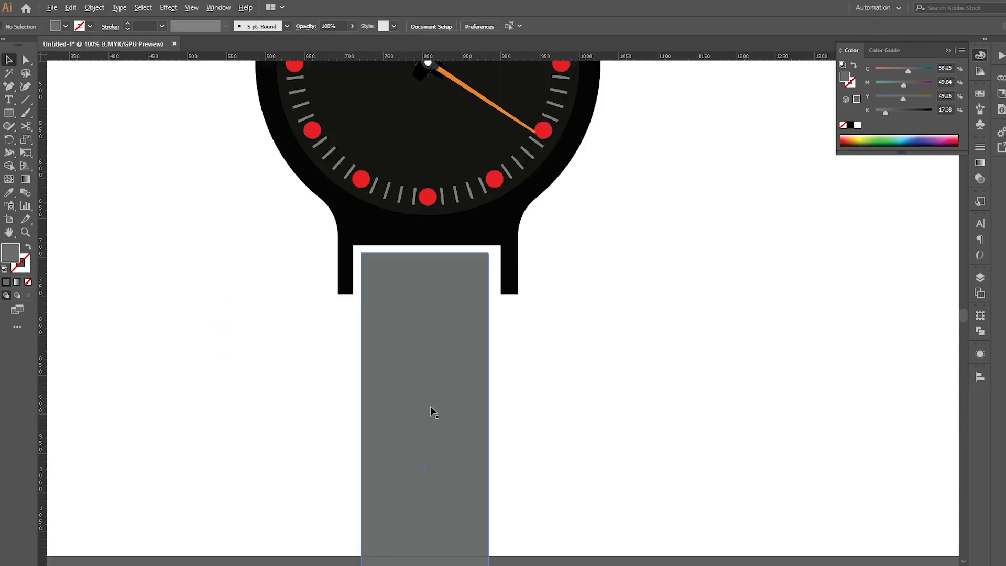
scroll(430, 407, up, 1)
click(404, 323)
drag(462, 295, 467, 292)
- Centre the grey strap rectangle horizontally on the black case
click(549, 226)
shift+click(466, 264)
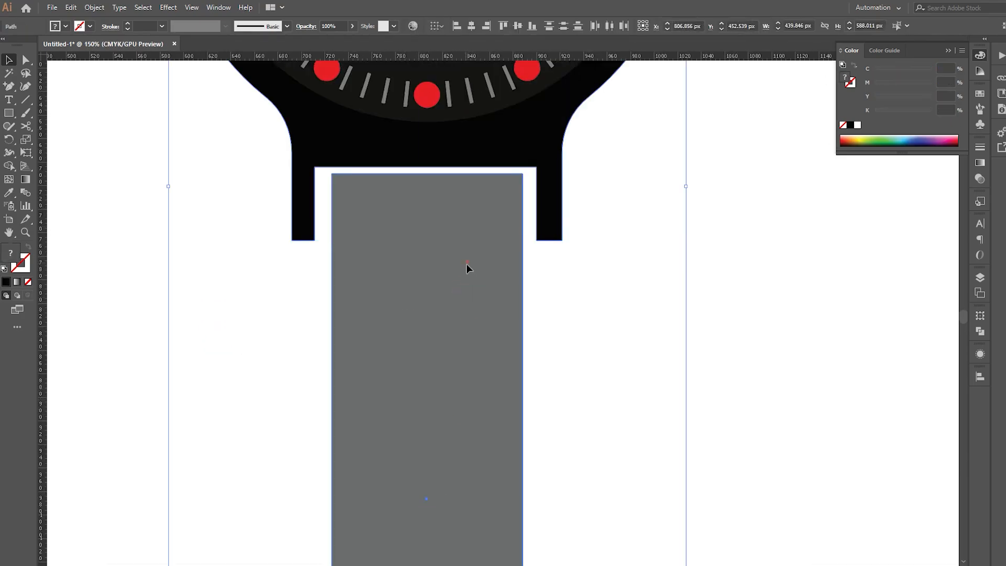
click(540, 153)
click(470, 27)
click(597, 236)
- Widen the strap rectangle to about 177 px from its centre and align it horizontally with the case again
click(464, 256)
drag(523, 499, 531, 497)
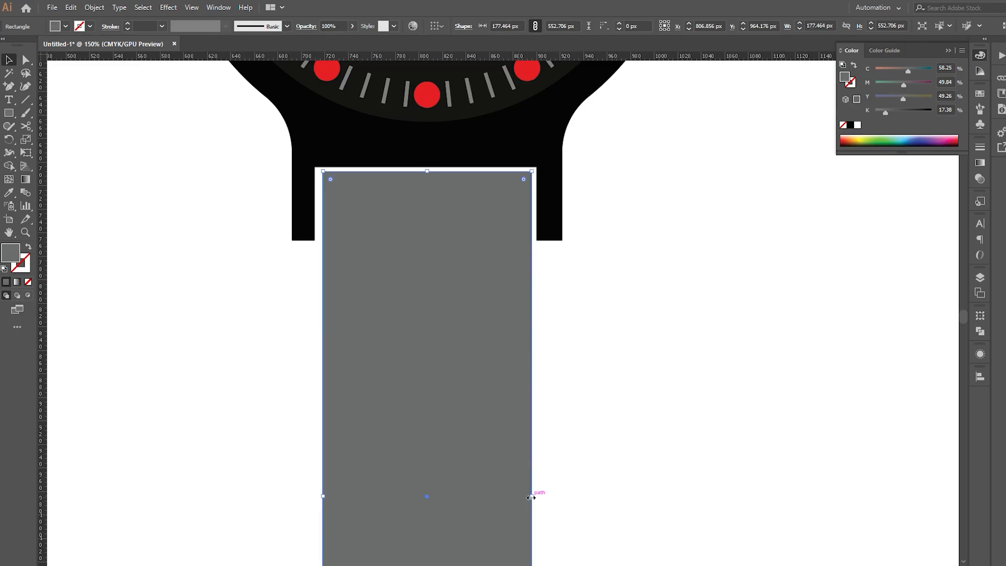
key(ctrl+a)
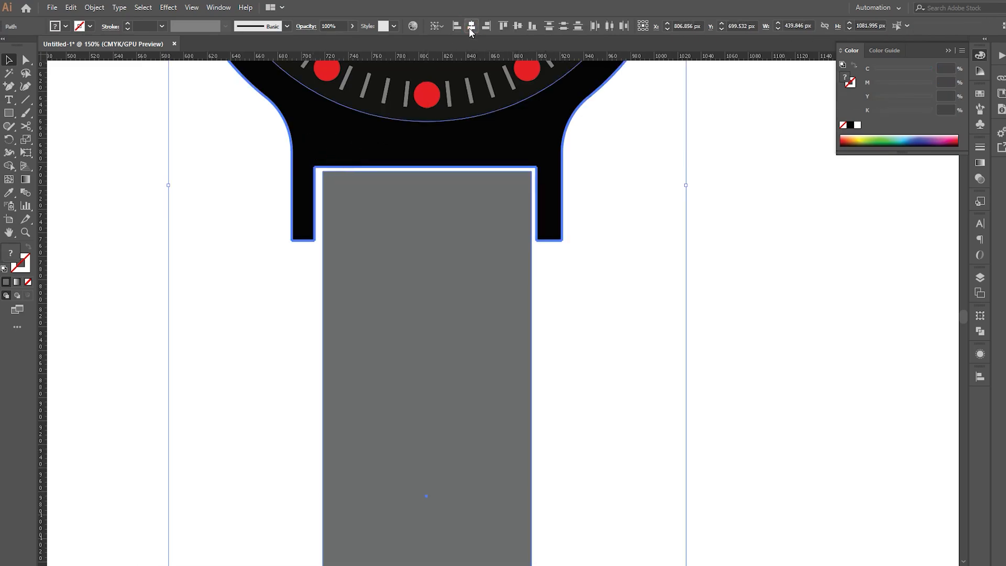
click(721, 194)
- Nudge the strap rectangle 1 px left to even out its gaps to the lugs
click(483, 245)
scroll(504, 255, down, 3)
click(587, 250)
scroll(486, 252, up, 3)
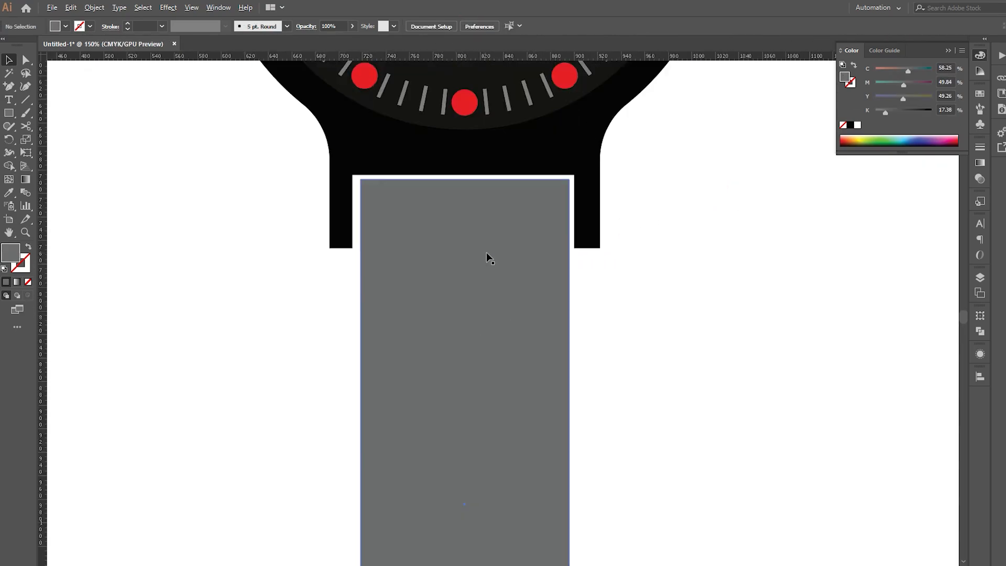
click(558, 283)
scroll(553, 403, down, 2)
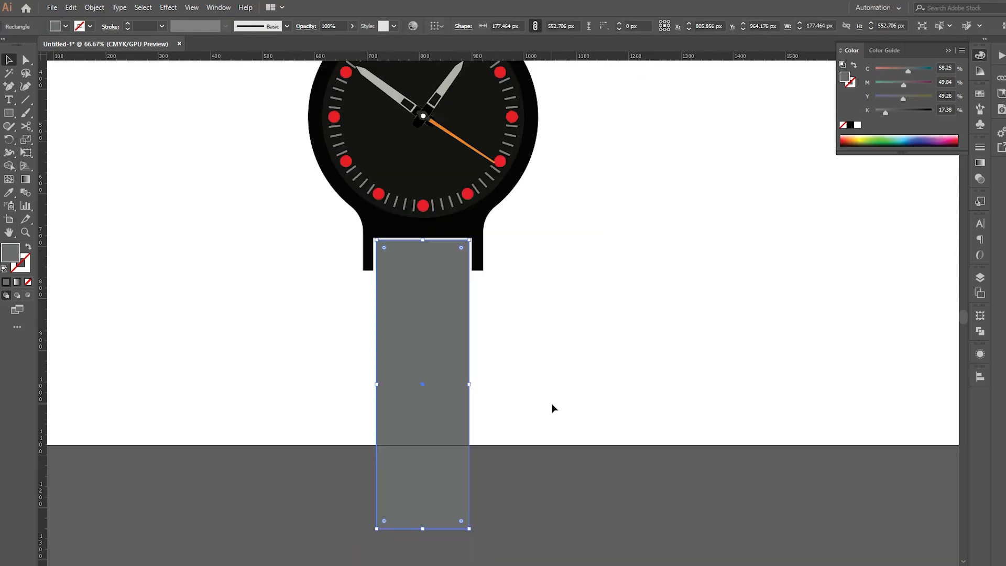
- Extend the artboard below and above the watch to make room for the full strap
scroll(552, 404, down, 1)
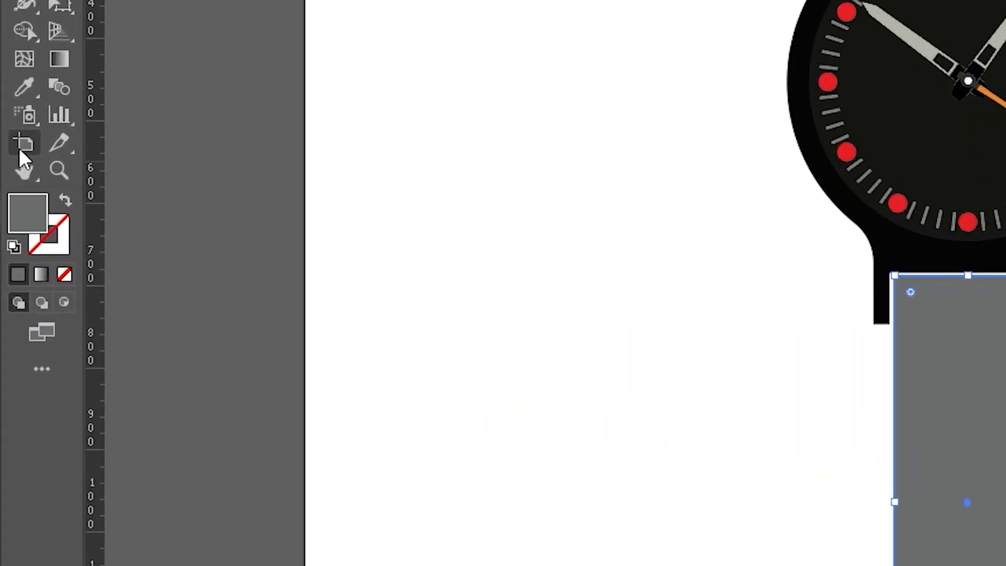
click(9, 220)
drag(517, 435, 518, 564)
drag(543, 364, 528, 520)
drag(545, 377, 545, 434)
drag(503, 213, 503, 68)
key(v)
key(ctrl+0)
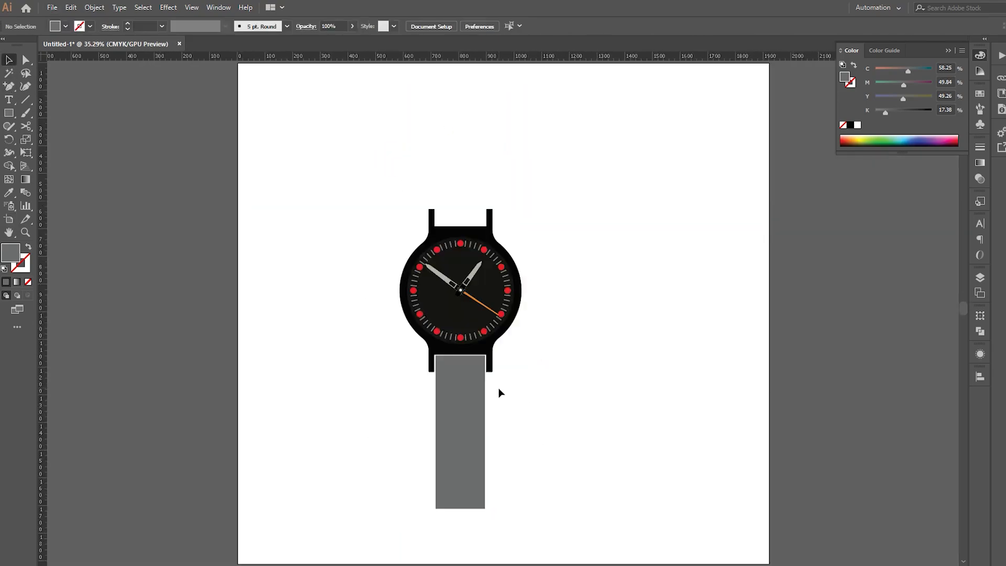
- Lengthen the lower strap rectangle downward to about 646 px
scroll(499, 388, up, 2)
drag(496, 524, 490, 359)
drag(489, 359, 484, 332)
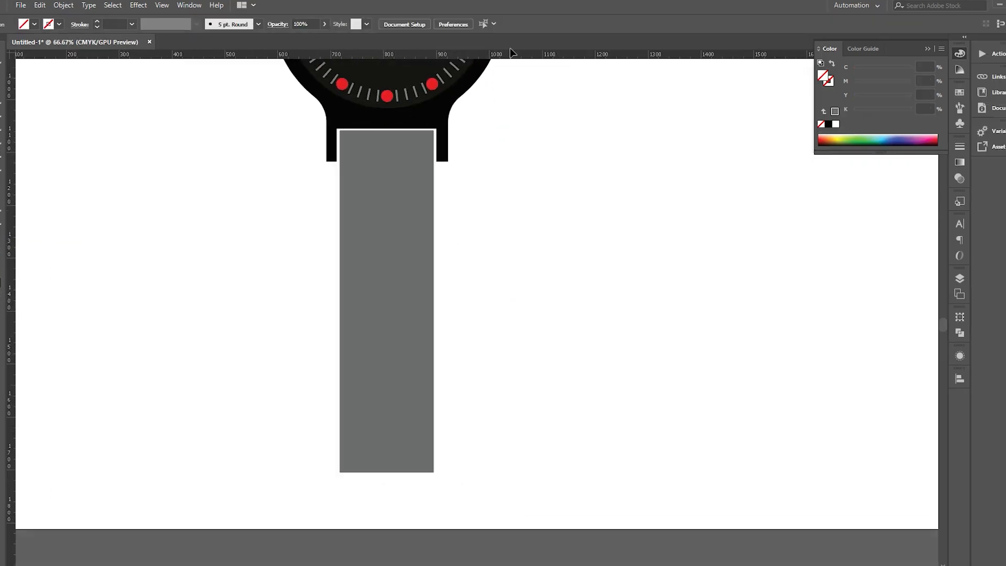
- Place a horizontal guide near the strap's lower end and add an anchor where it crosses each side edge
drag(510, 52, 492, 414)
click(340, 416)
click(434, 416)
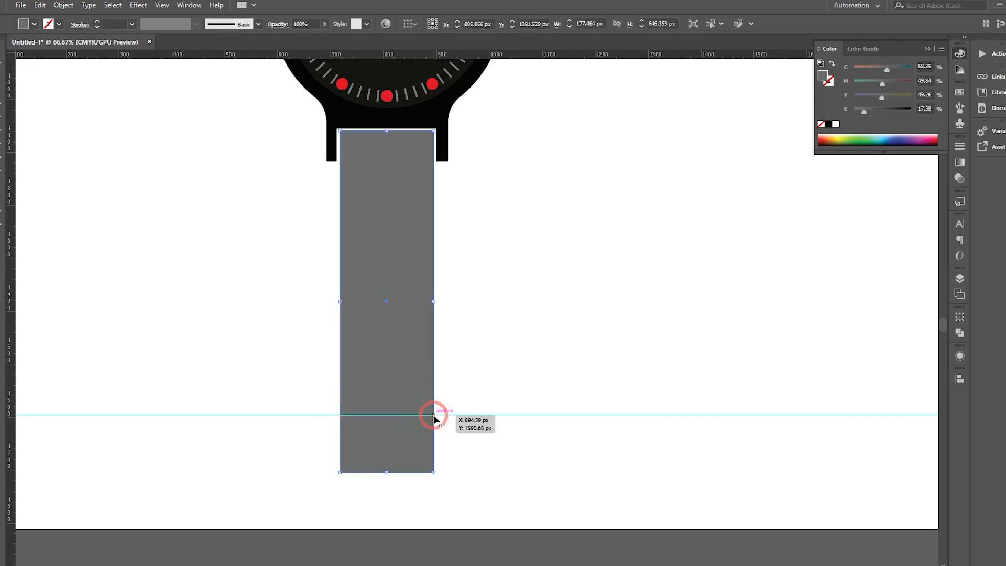
- Taper the strap's lower end by moving its two bottom corner anchors inward by equal amounts
scroll(276, 494, up, 2)
key(a)
click(344, 407)
click(420, 444)
key(Right)
key(Right)
key(Right)
key(Right)
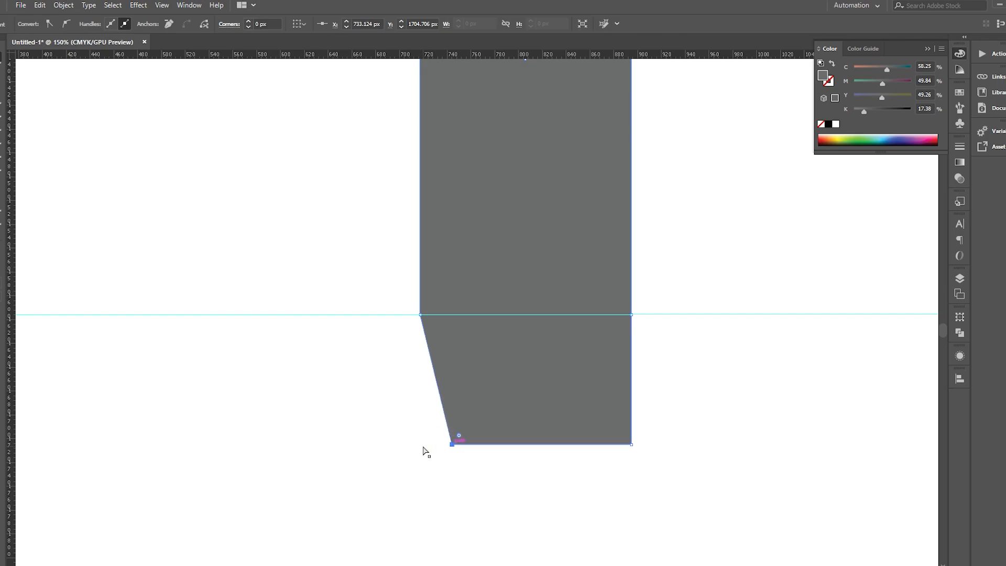
drag(631, 445, 599, 444)
- Round the corners of the strap's tapered lower end
click(513, 441)
drag(460, 435, 514, 320)
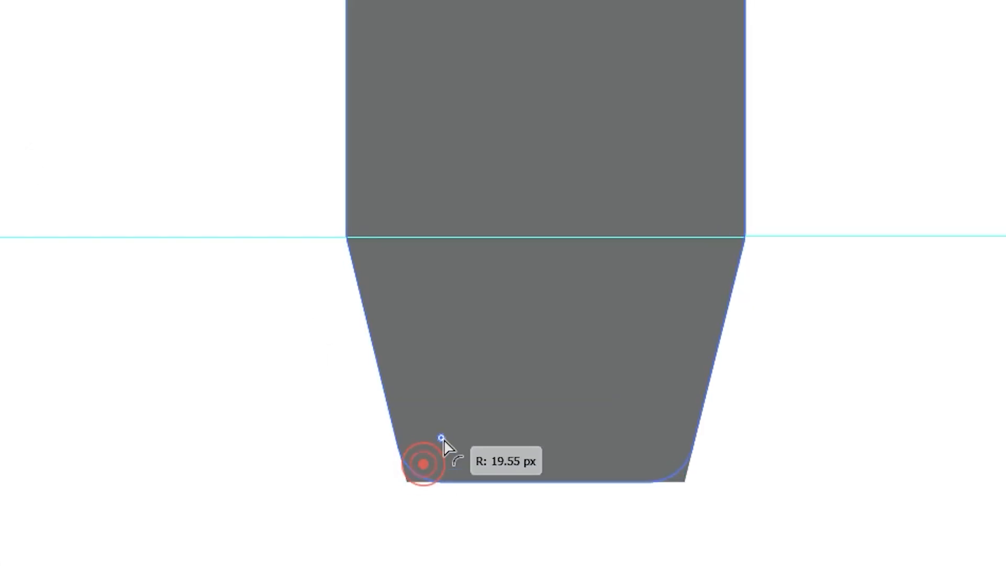
drag(522, 246, 521, 248)
drag(597, 220, 550, 212)
click(253, 438)
- Duplicate the lower strap above the case and flip the copy vertically so its rounded end points up
drag(477, 407, 464, 460)
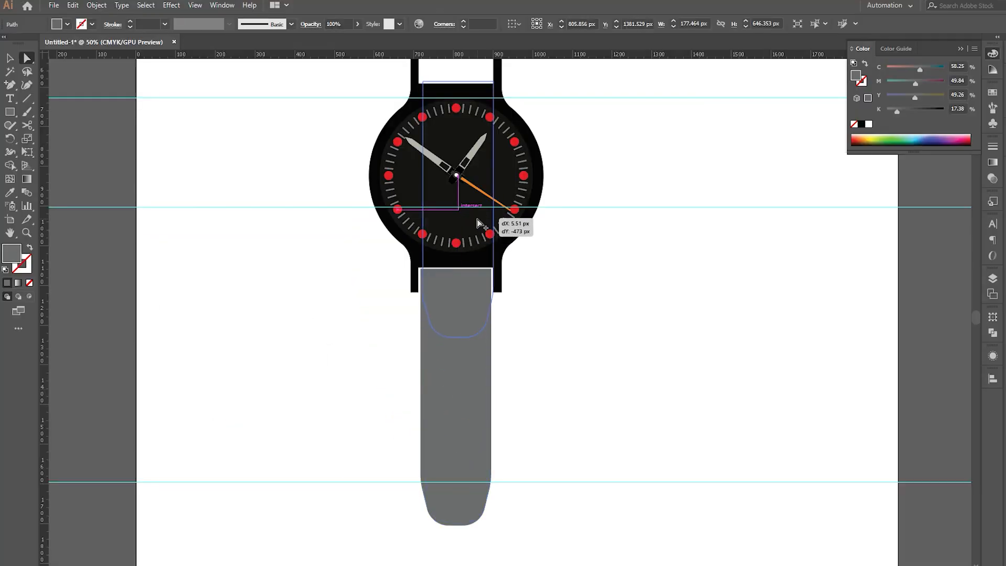
drag(456, 409, 449, 230)
right_click(449, 231)
mouse_move(534, 416)
click(589, 447)
click(553, 192)
click(633, 326)
drag(453, 270, 459, 184)
click(521, 166)
- Centre the upper strap horizontally on the black case
click(410, 303)
shift+click(402, 315)
click(10, 58)
click(407, 317)
click(478, 24)
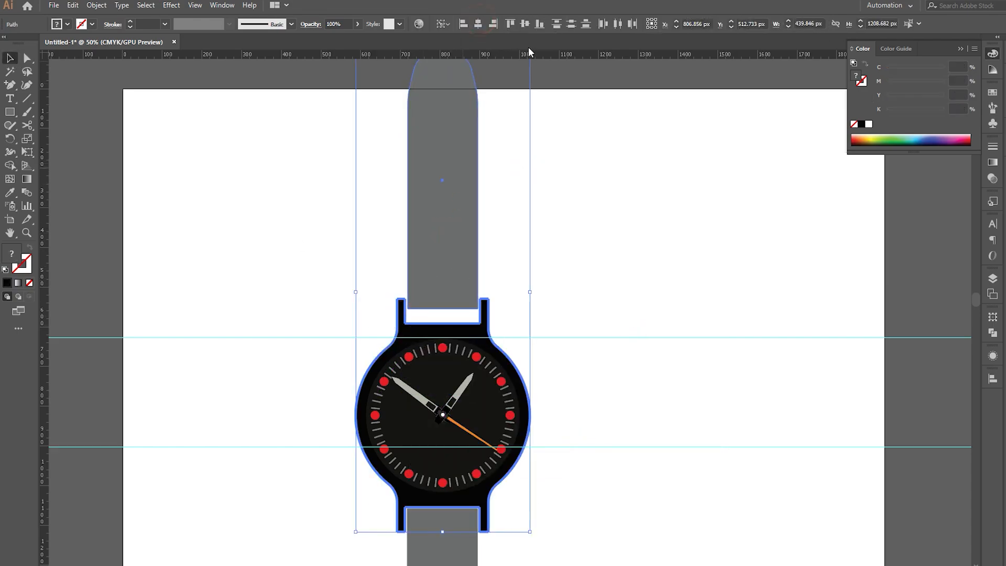
click(529, 157)
- Nudge the upper strap down between the upper lugs and shorten it from its rounded end to about 469 px
click(452, 182)
key(shift+Down)
key(shift+Down)
key(shift+Down)
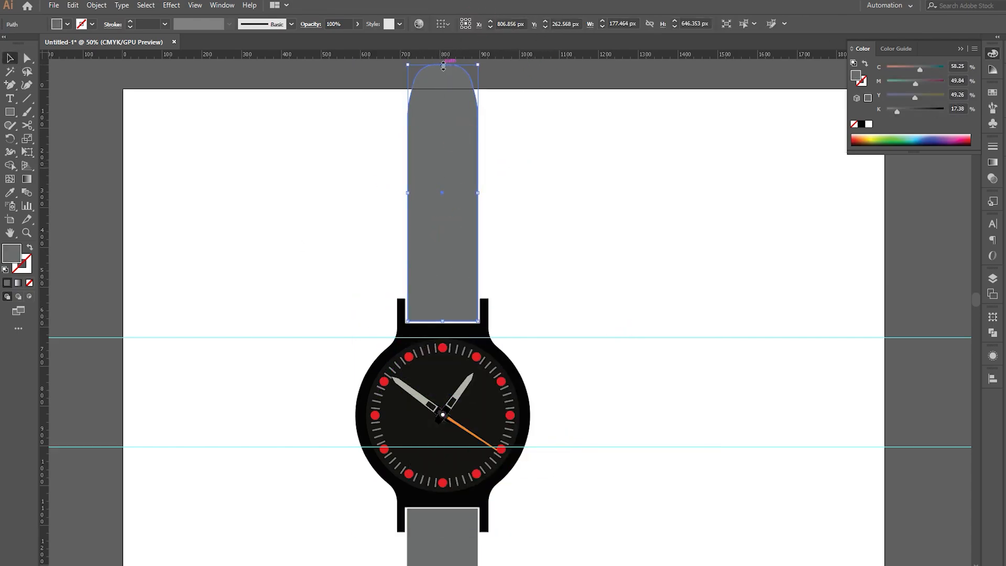
drag(444, 65, 443, 99)
- Cut the rounded end off the upper strap and delete its leftover anchor points so the strap finishes in a straight edge
drag(445, 145, 486, 163)
click(25, 59)
key(Delete)
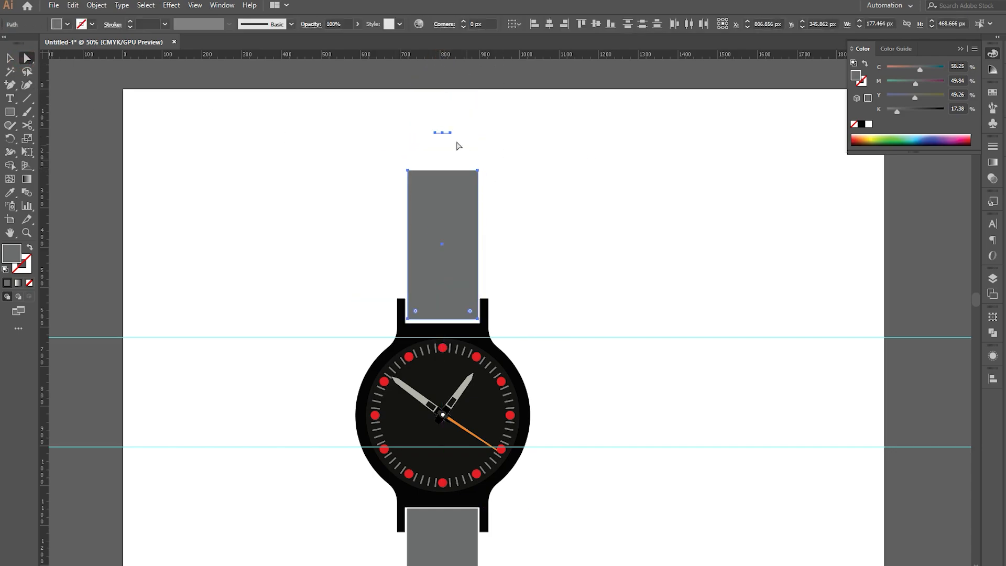
drag(408, 119, 474, 143)
key(Delete)
click(436, 178)
click(687, 229)
- Draw two overlapping rectangles, set them beside the upper strap and subtract the narrower one with Shape Builder to form a U-shaped bracket
key(m)
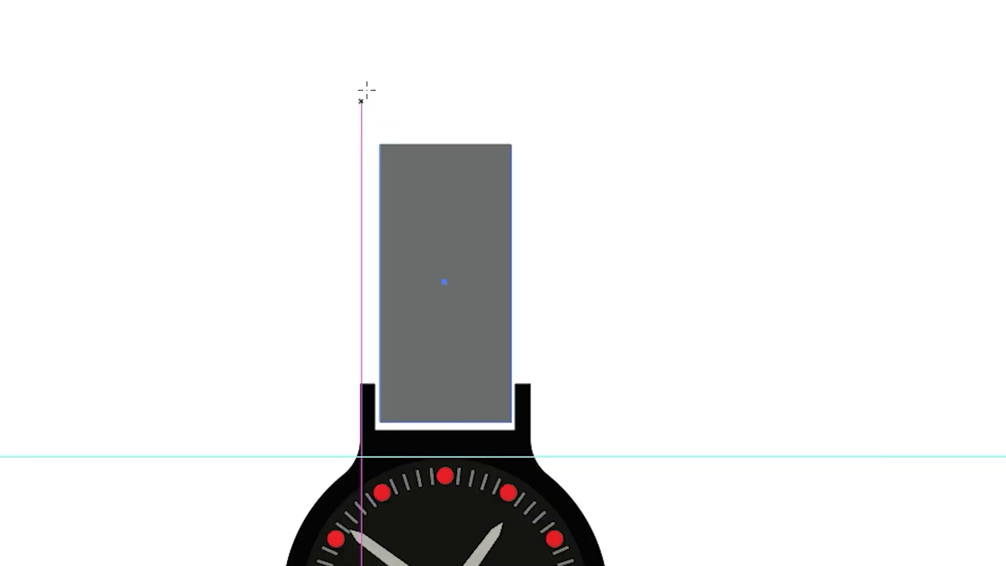
mouse_move(371, 85)
mouse_down()
mouse_move(377, 158)
mouse_move(522, 175)
mouse_up()
mouse_move(420, 106)
mouse_down()
mouse_move(815, 133)
mouse_move(794, 213)
mouse_move(895, 241)
mouse_up()
click(12, 58)
drag(749, 75, 864, 210)
key(shift+m)
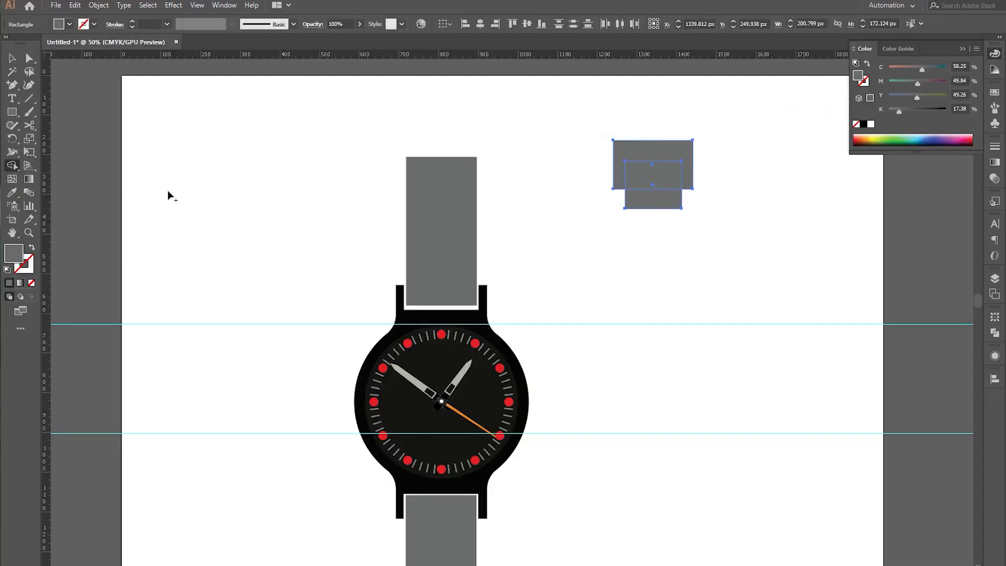
drag(660, 233, 646, 176)
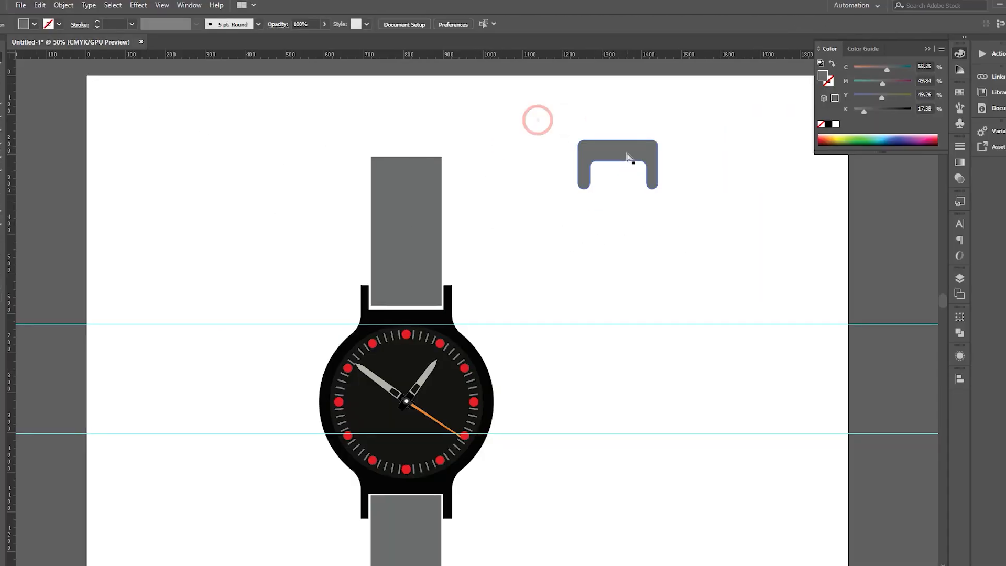
- Make a taller square-cornered U-shaped buckle frame about 273 px wide over the upper strap's end and centre it on the strap
drag(537, 120, 447, 124)
drag(441, 164, 463, 131)
key(v)
click(482, 131)
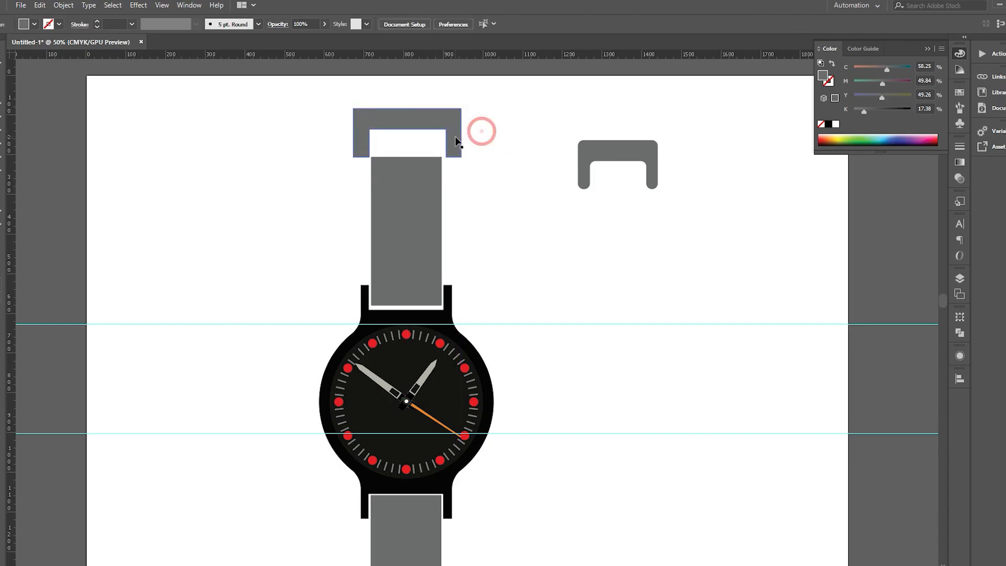
click(456, 139)
drag(407, 109, 408, 98)
click(427, 162)
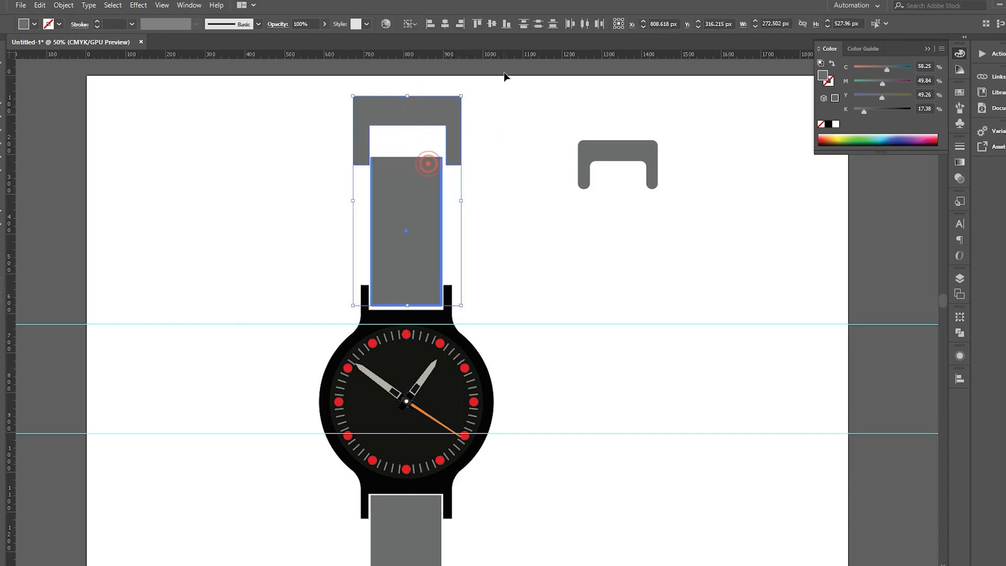
- Draw a rounded rectangle about 42 by 124 px across the buckle frame and strap end, and subtract it from both with Shape Builder
mouse_move(431, 149)
mouse_down()
mouse_move(440, 214)
mouse_move(464, 231)
mouse_up()
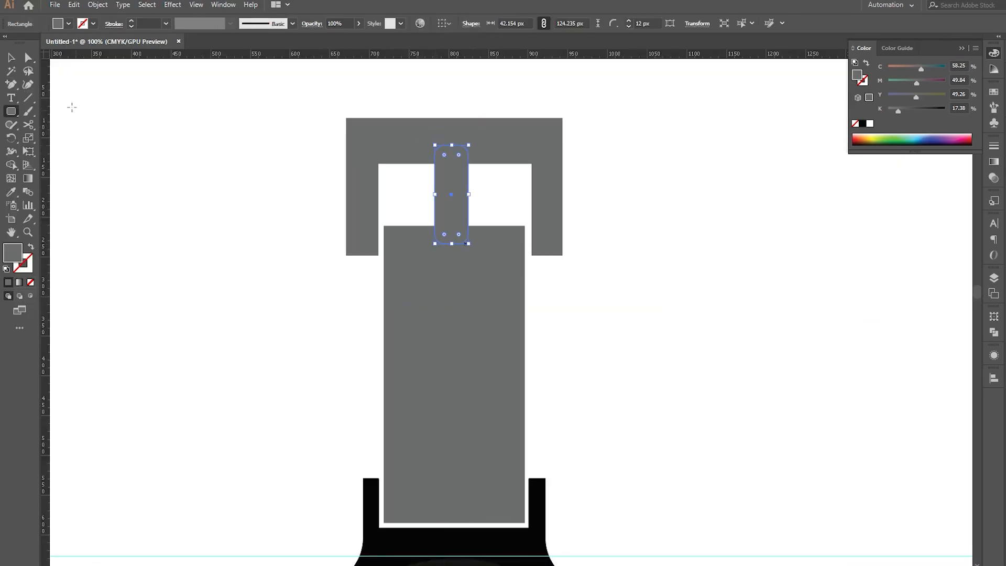
drag(287, 108, 584, 278)
key(shift+m)
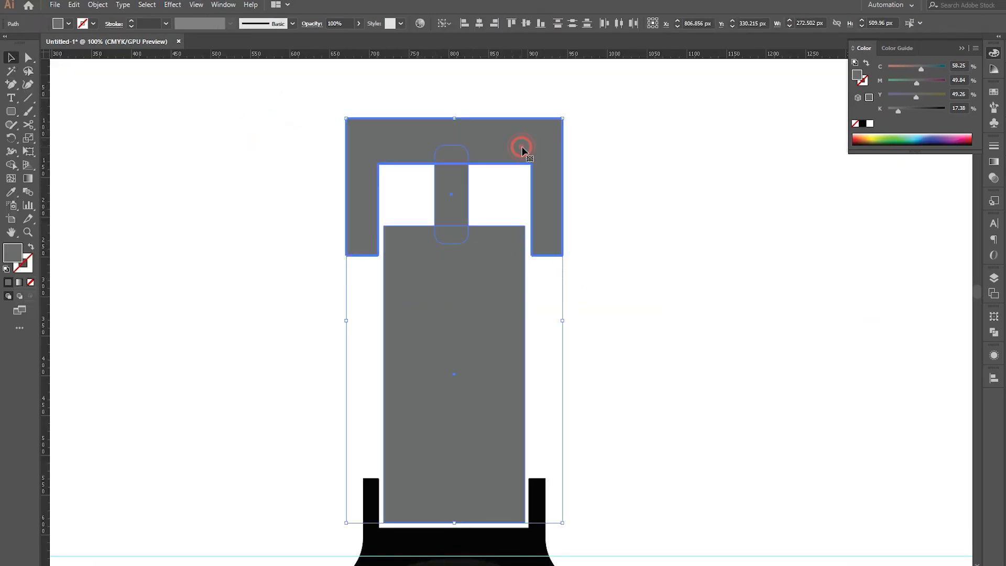
scroll(465, 206, up, 2)
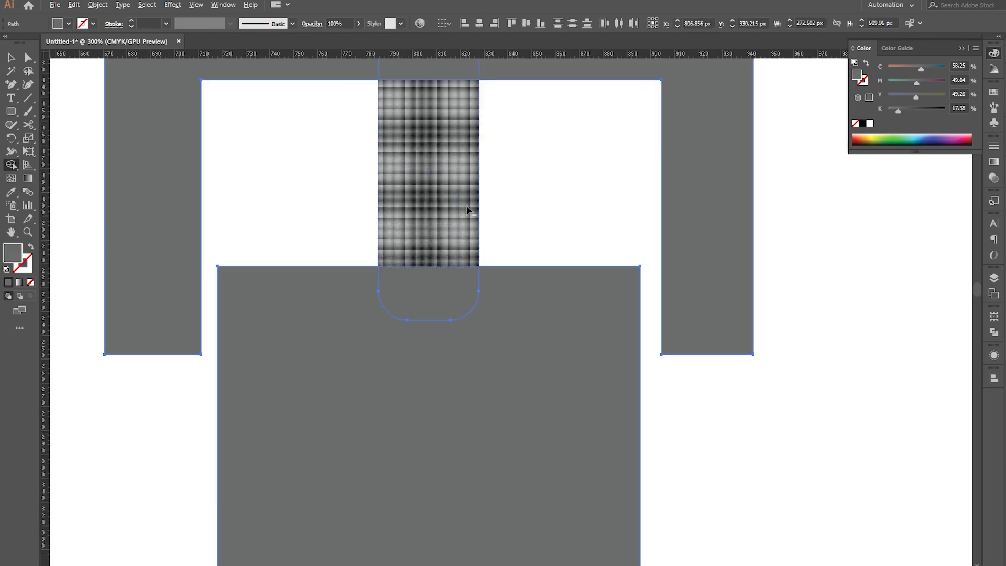
alt+drag(437, 101, 442, 264)
key(v)
click(84, 84)
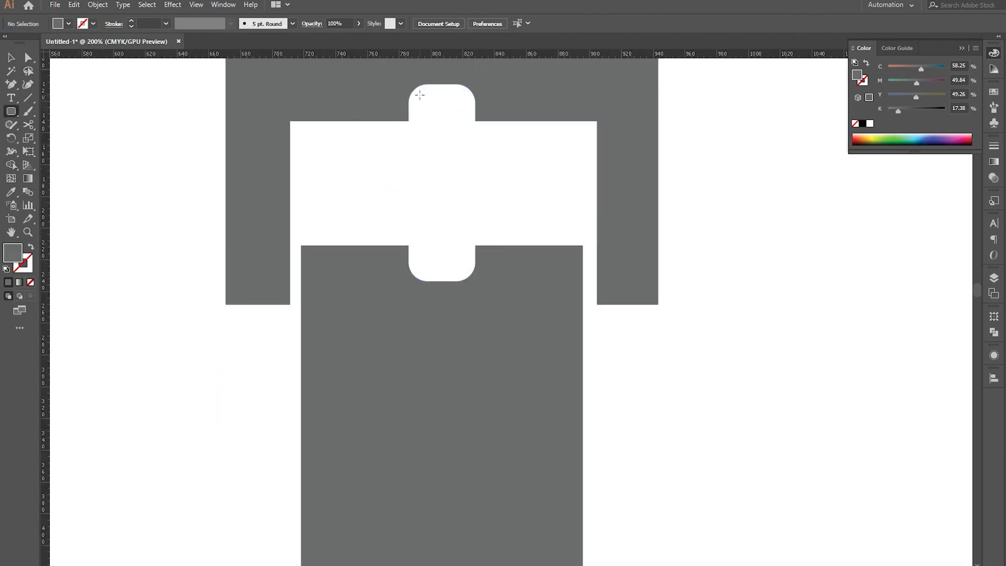
- Draw the buckle prong as a rounded rectangle about 33 by 112 px inside the notch between frame and strap
drag(417, 114, 468, 271)
key(v)
click(138, 123)
- Create an inset copy of the lower strap's outline with Offset Path at -10 px and Miter joins
scroll(479, 335, down, 4)
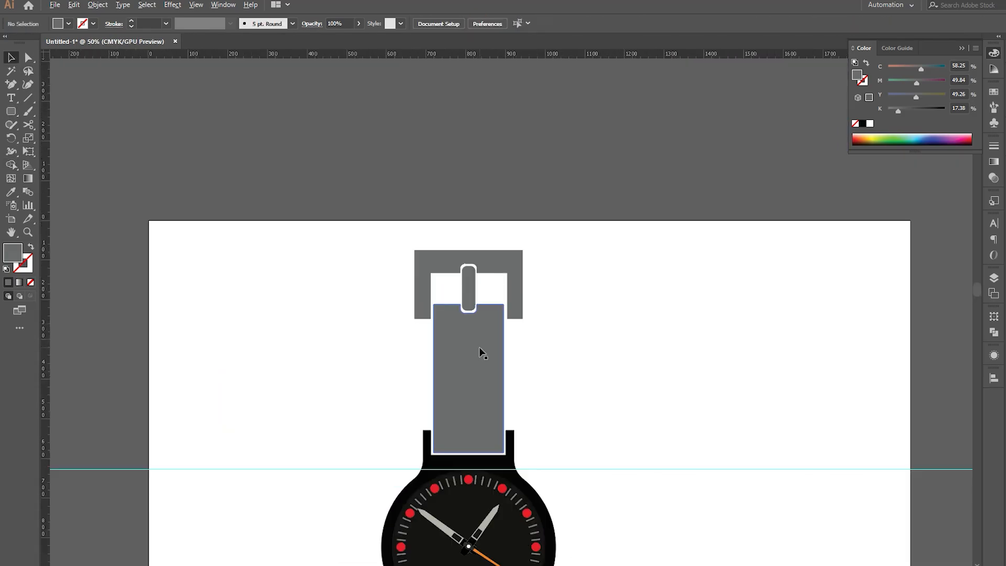
mouse_move(479, 526)
mouse_down()
mouse_move(489, 336)
mouse_move(471, 156)
mouse_up()
drag(466, 330, 445, 331)
click(447, 330)
scroll(423, 332, up, 2)
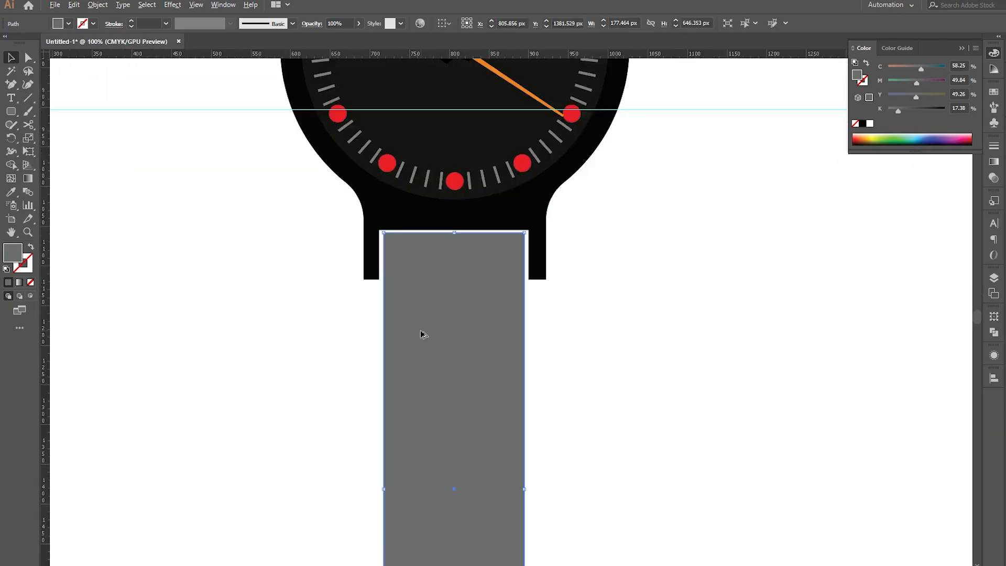
scroll(425, 334, down, 1)
scroll(431, 346, down, 3)
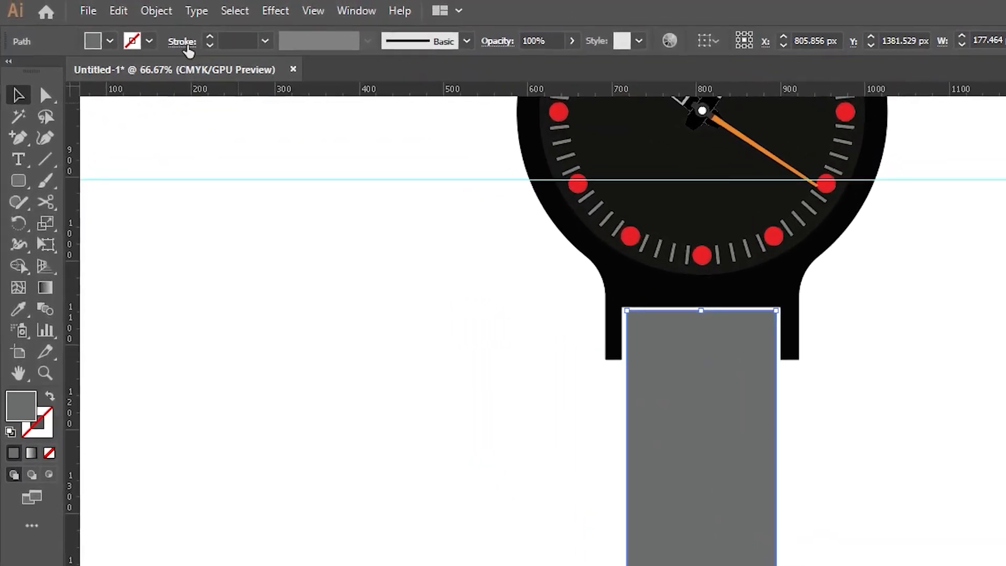
click(99, 5)
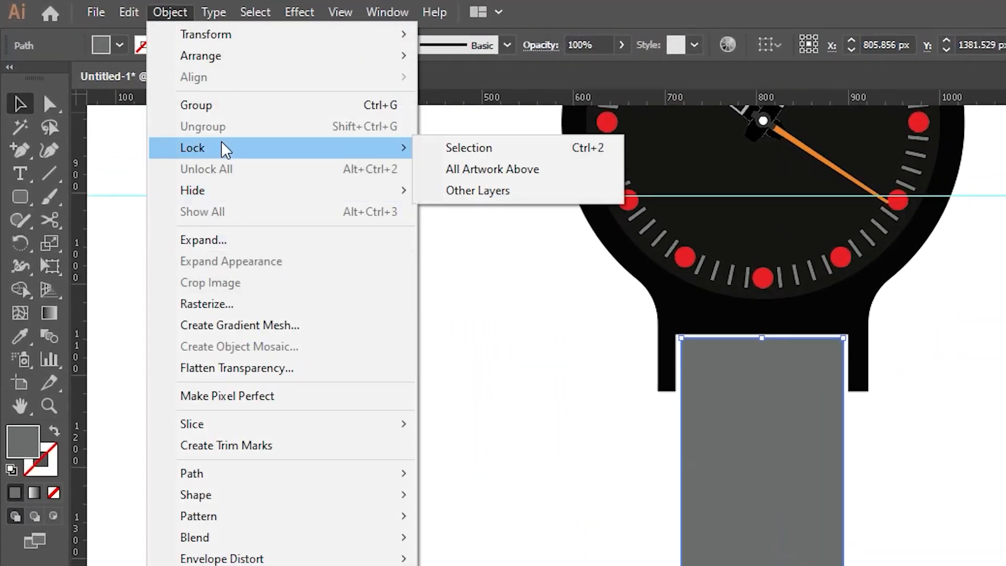
mouse_move(195, 478)
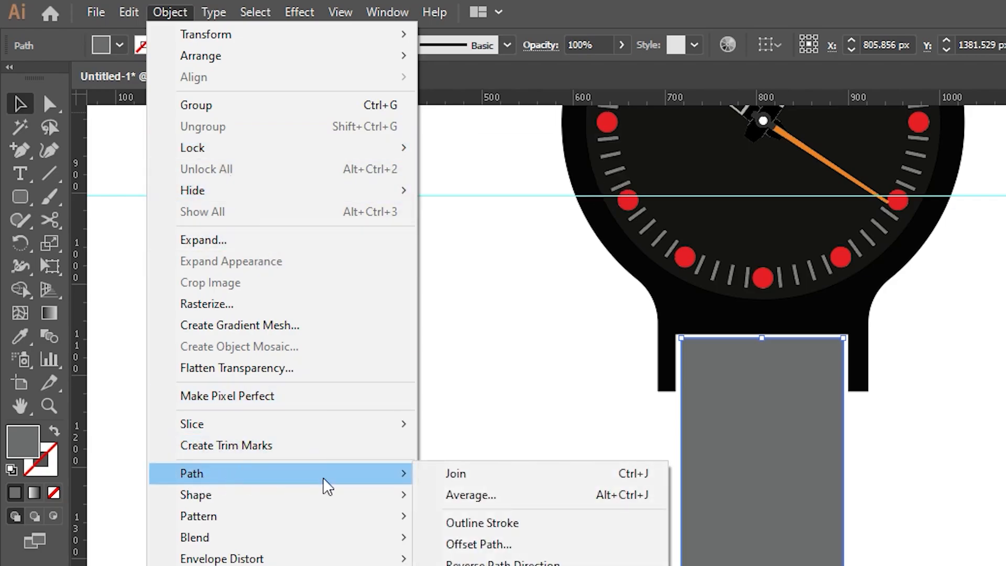
click(476, 547)
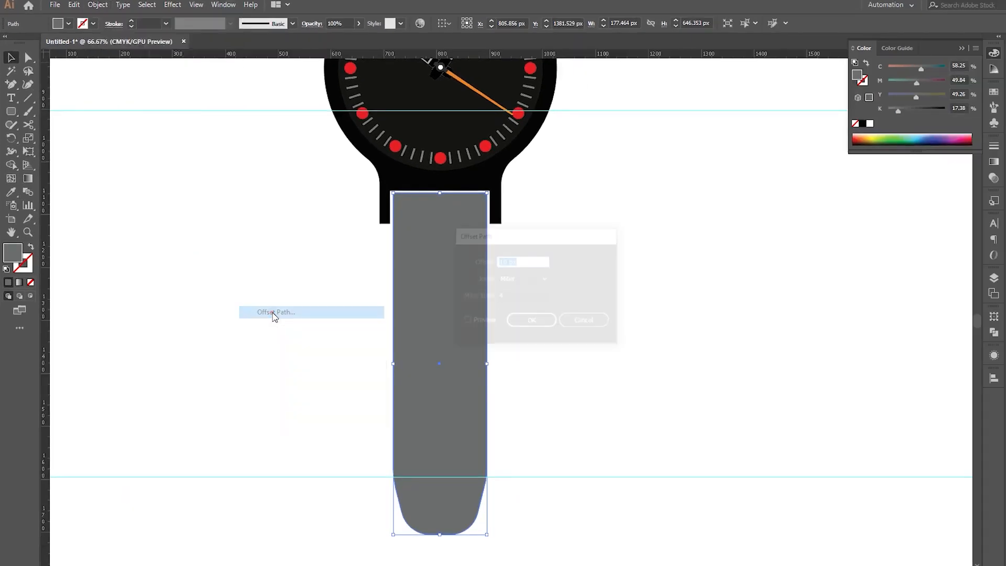
drag(550, 237, 655, 229)
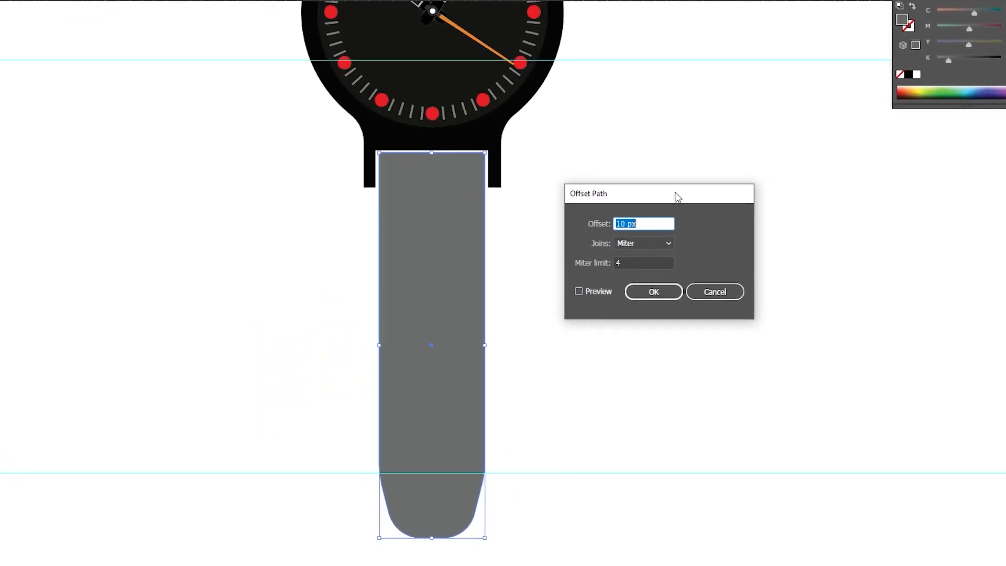
click(569, 314)
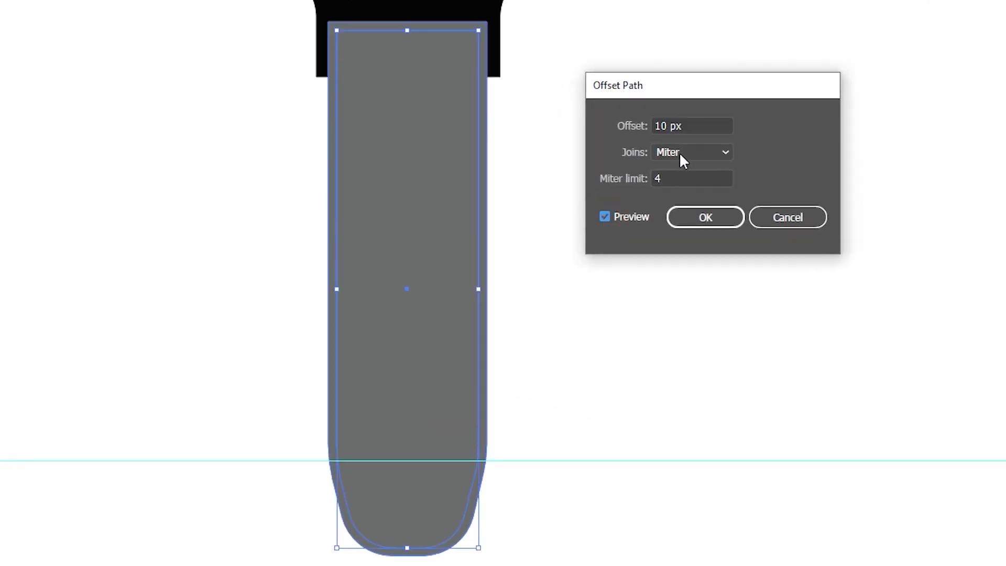
scroll(693, 124, down, 9)
scroll(693, 124, down, 3)
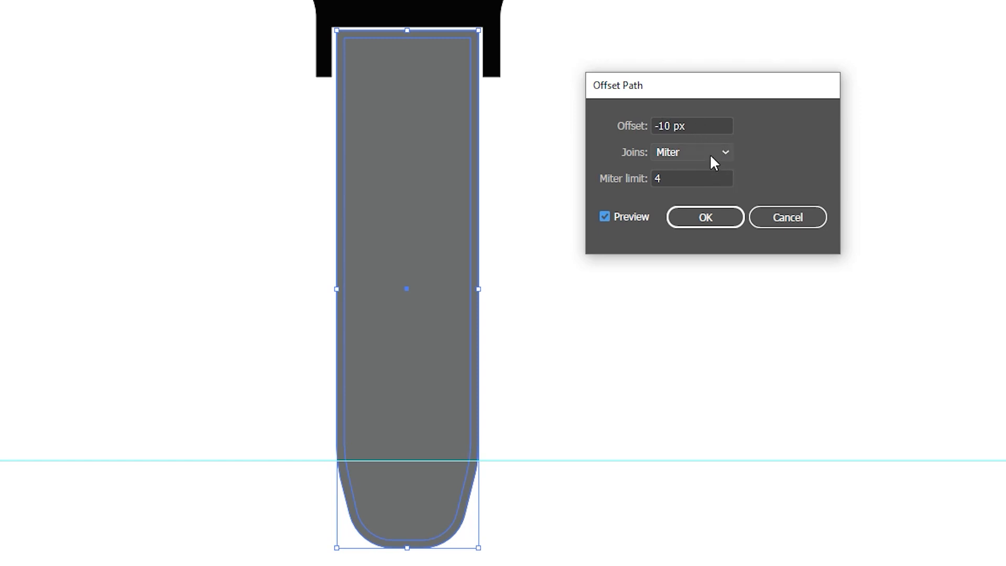
click(705, 217)
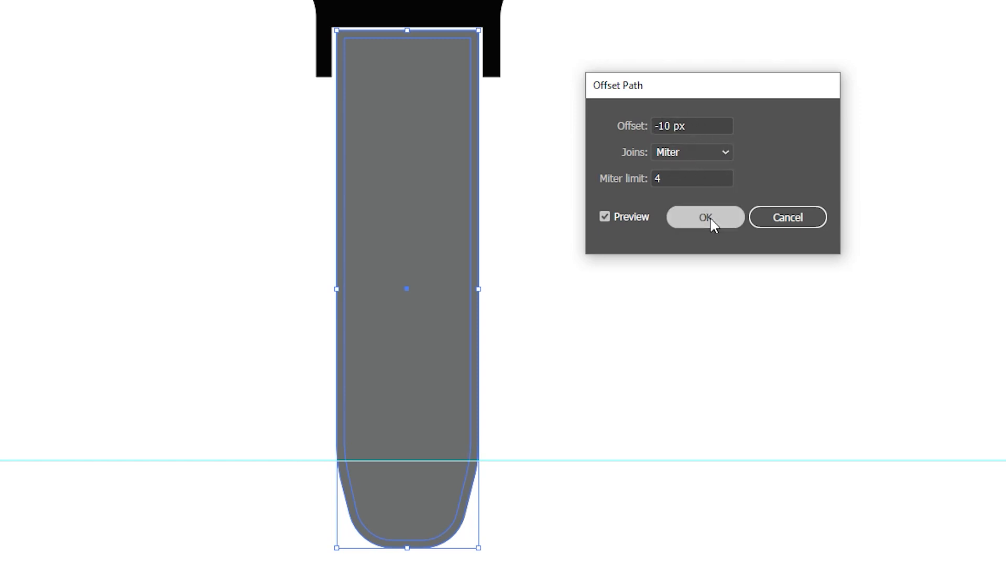
- Give the inset outlines on the lower and upper straps black 1 pt dashed strokes with a dash of 4
click(993, 145)
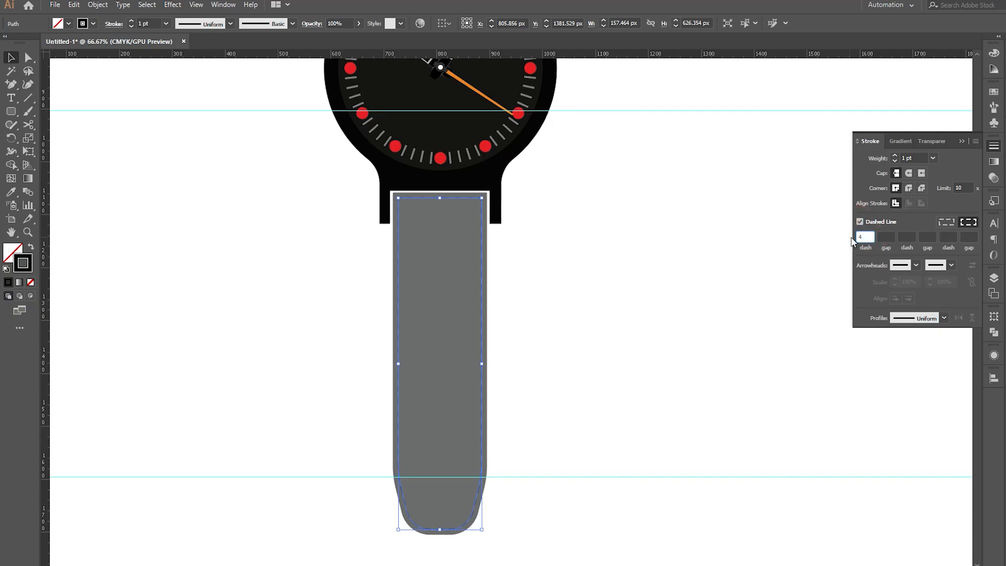
click(747, 235)
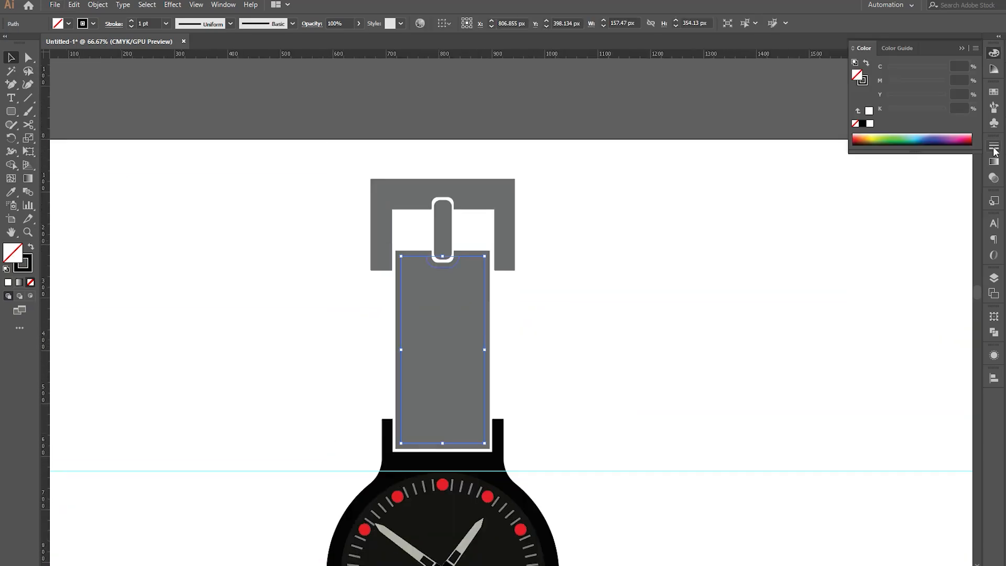
click(993, 145)
click(860, 221)
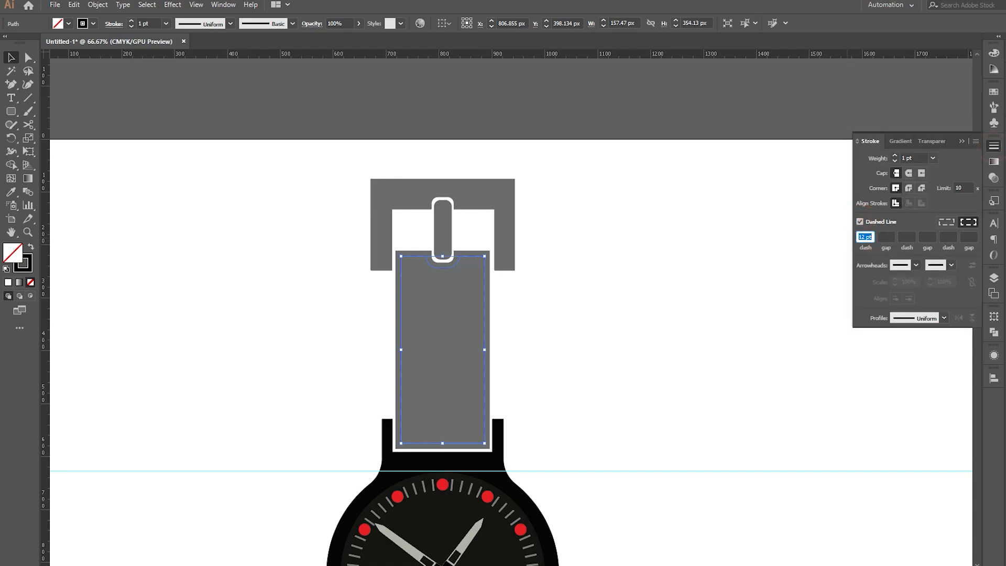
text(4)
click(744, 254)
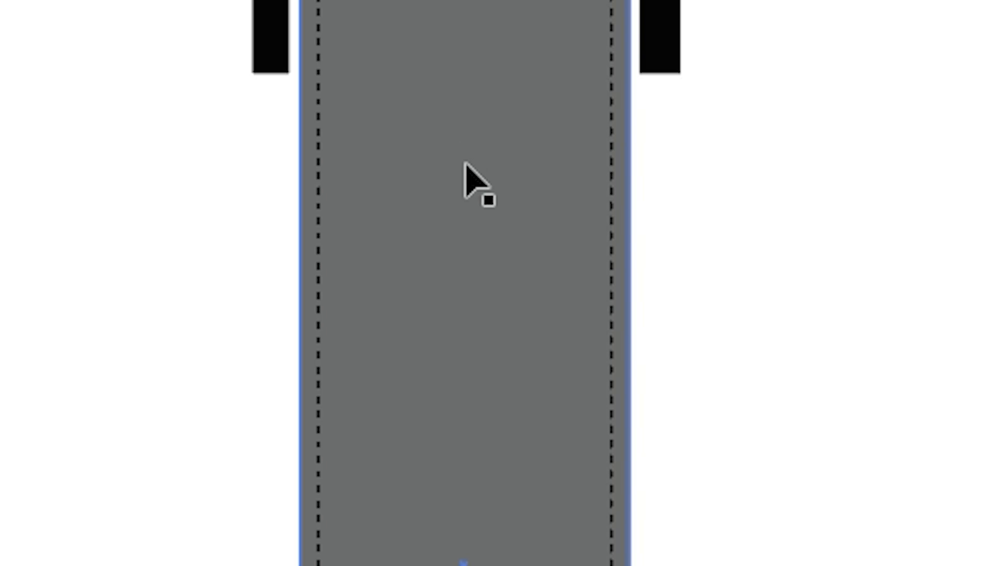
- Draw a vertical ellipse about 21 by 35 px on the lower strap and fill it with dark grey #595859, without a stroke
drag(432, 288, 442, 303)
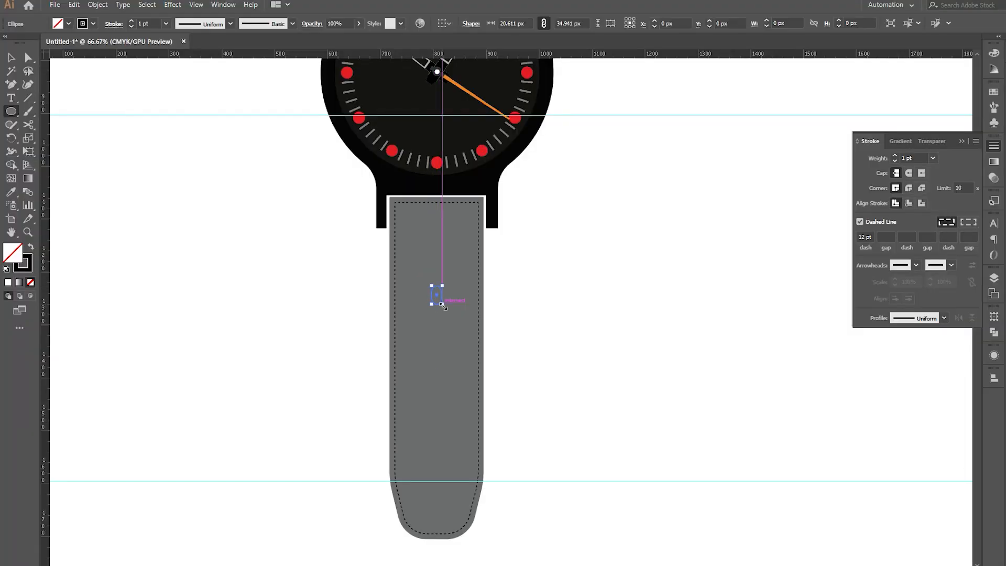
click(31, 247)
double_click(15, 259)
click(392, 311)
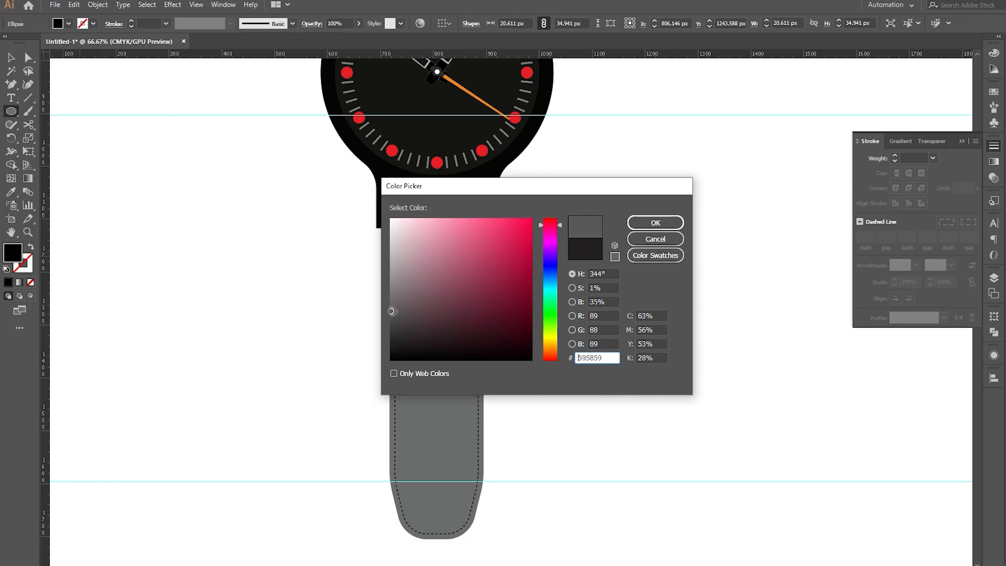
click(667, 223)
click(11, 59)
click(103, 149)
- Duplicate the elliptical hole straight down the lower strap to make a row of four holes
scroll(448, 298, up, 3)
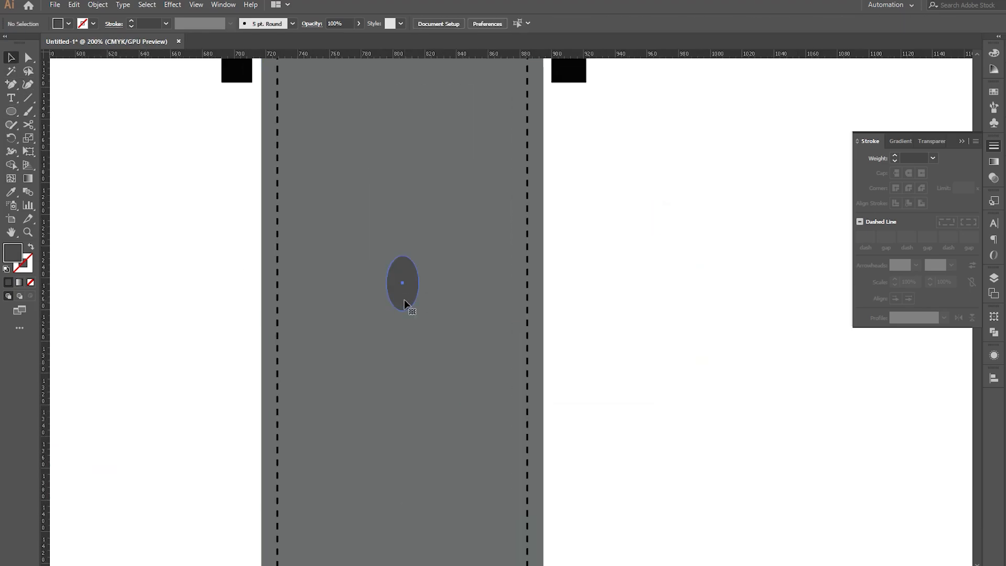
click(404, 301)
scroll(414, 310, down, 2)
scroll(415, 309, down, 1)
drag(408, 351, 410, 355)
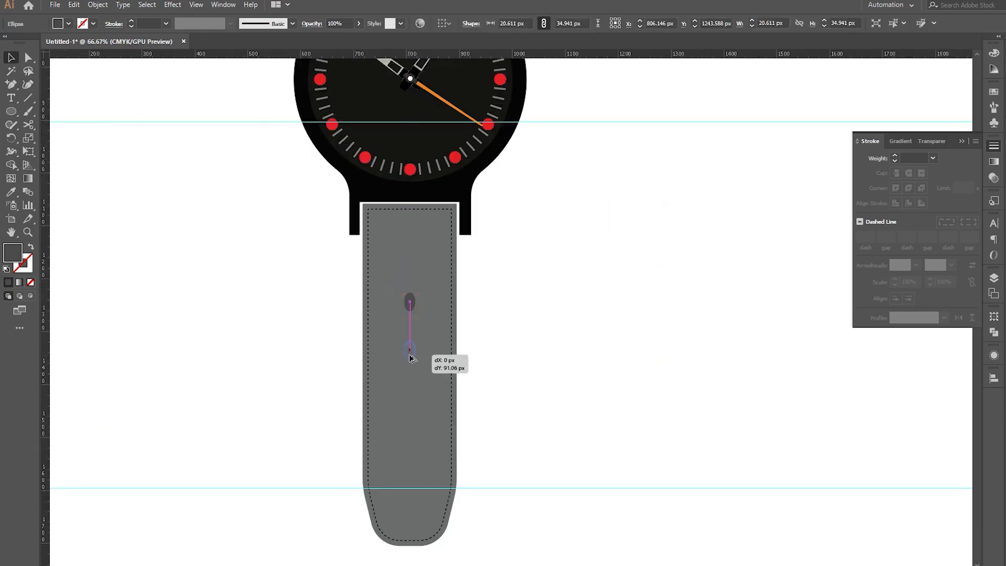
shift+click(410, 347)
shift+click(409, 302)
shift+click(410, 391)
- Change the fill of the black watch case to dark grey
drag(488, 220, 529, 361)
click(508, 337)
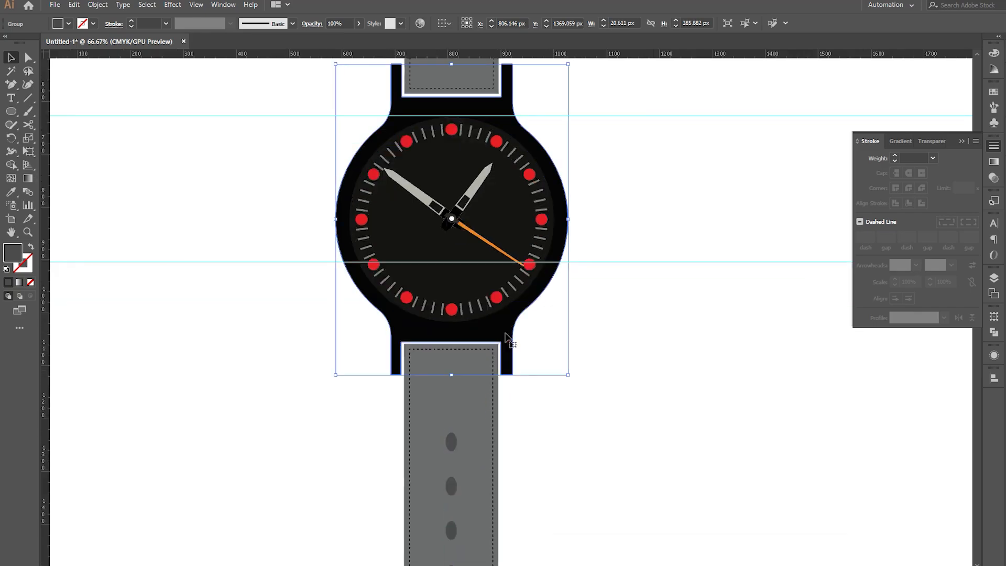
double_click(18, 252)
click(662, 225)
click(665, 229)
drag(389, 313, 407, 331)
- Change the fill of the lower strap to dark brown
click(492, 381)
double_click(11, 255)
drag(557, 274, 554, 346)
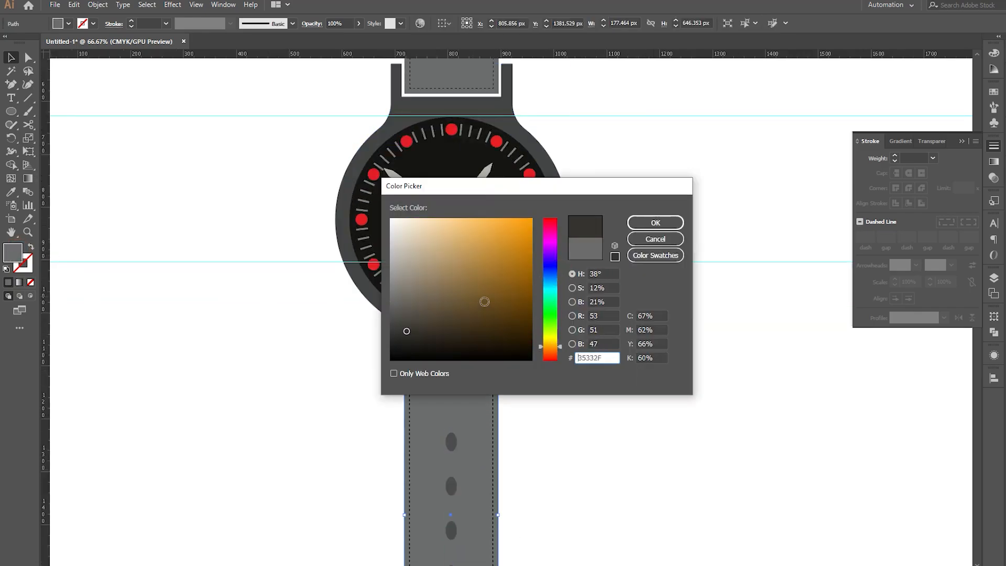
click(474, 312)
click(643, 224)
click(363, 349)
- Match the upper strap's fill to the lower strap's brown with the Eyedropper
click(451, 77)
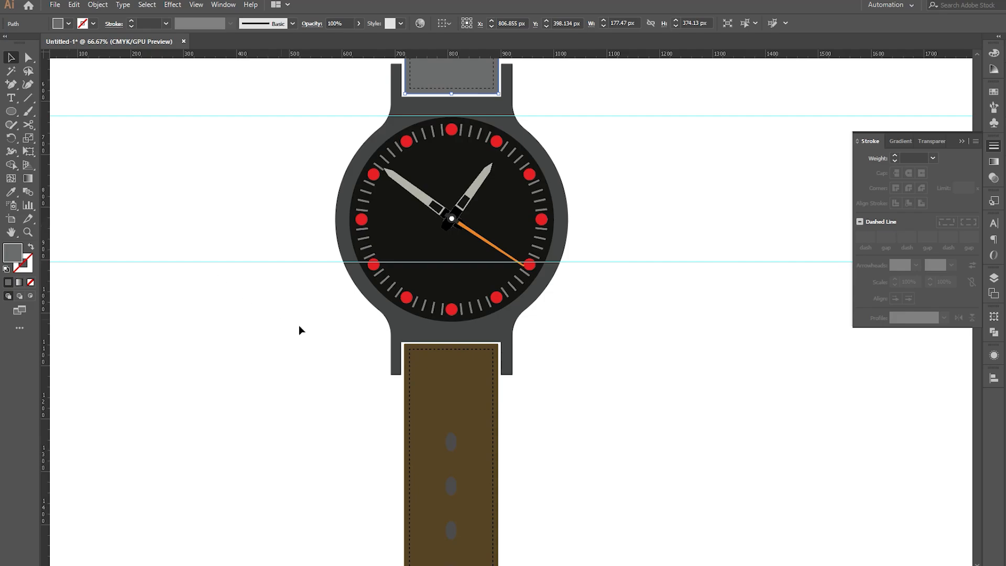
key(i)
click(430, 385)
key(v)
click(572, 373)
- Recolour the buckle frame and its prong in the dark grey of the case with the Eyedropper
scroll(572, 373, down, 2)
scroll(574, 340, down, 2)
scroll(573, 346, up, 2)
scroll(521, 399, down, 2)
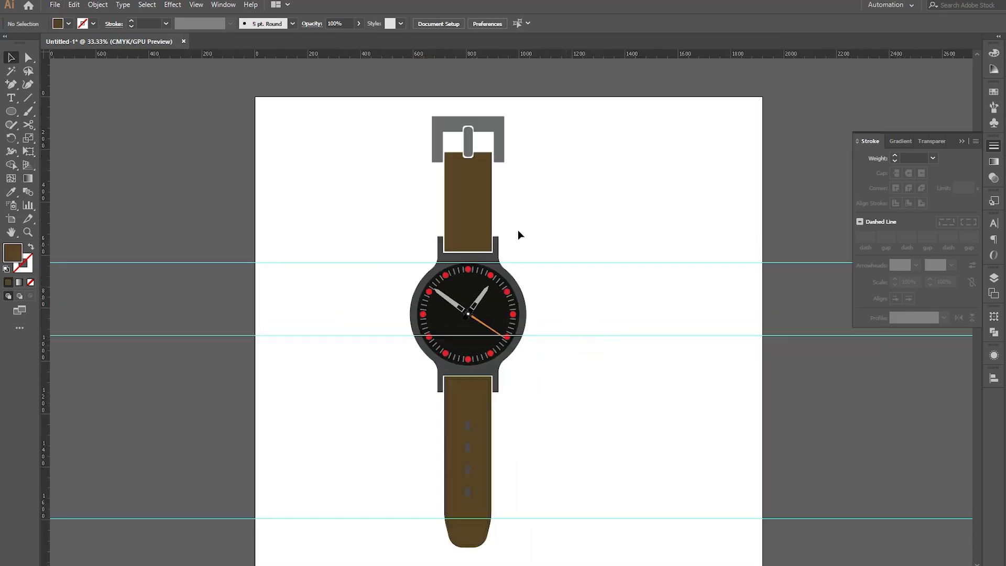
click(499, 123)
key(i)
click(471, 134)
key(v)
click(471, 144)
key(i)
click(455, 125)
key(v)
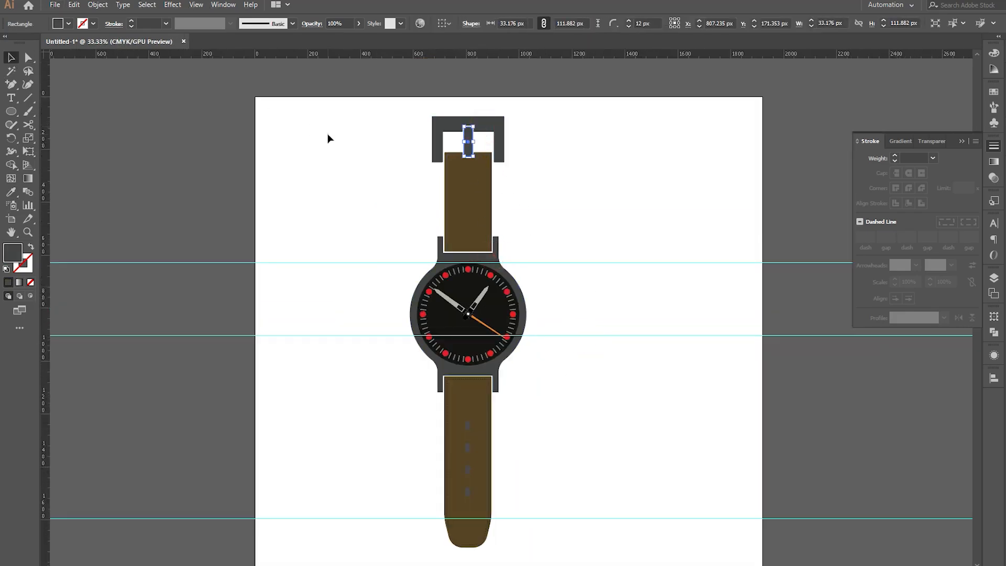
click(328, 137)
- Delete all the horizontal guides crossing the artboard
drag(595, 224, 658, 526)
key(Delete)
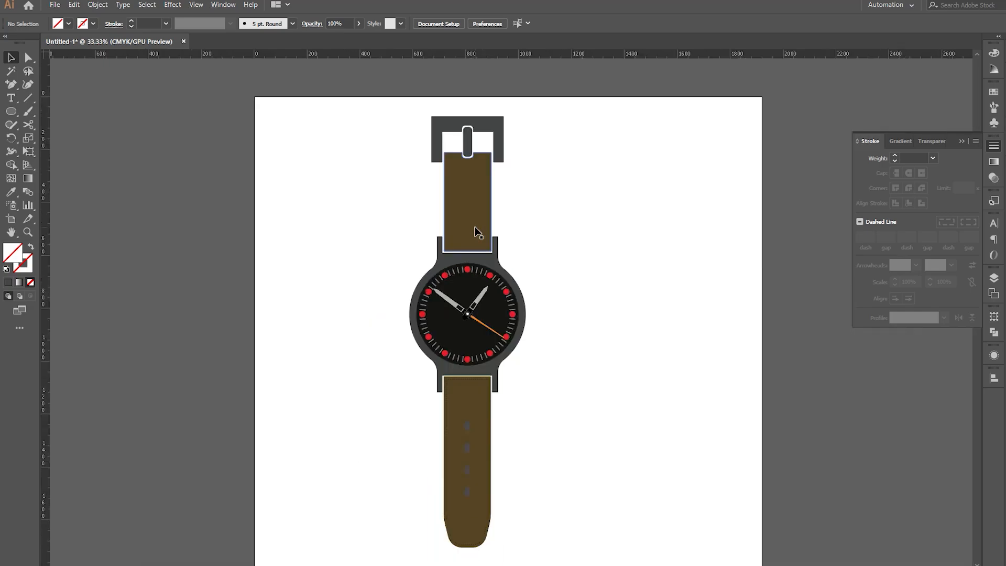
scroll(477, 229, up, 5)
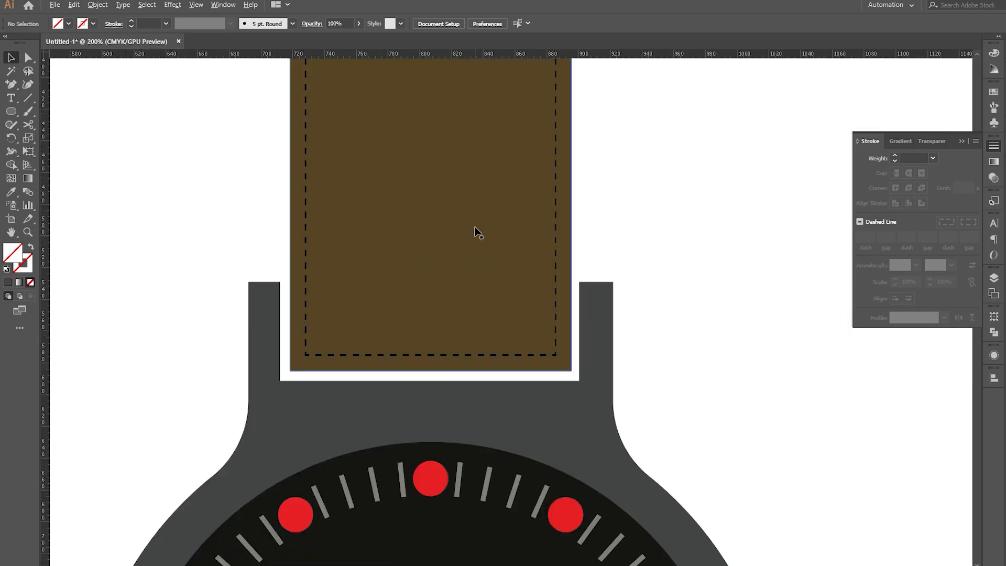